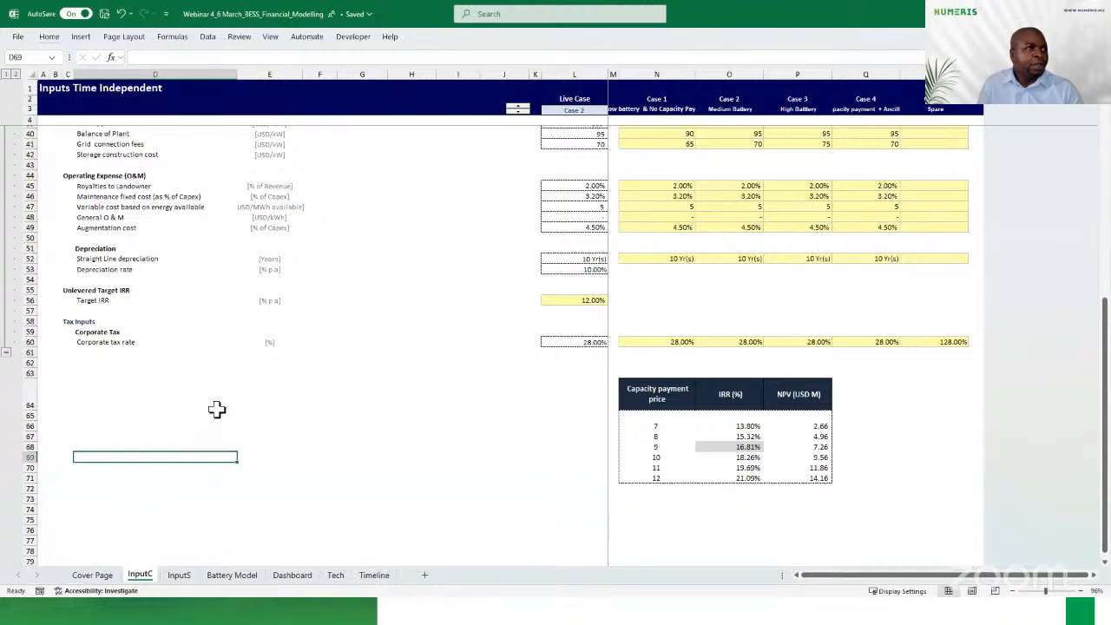
# Review the time-independent assumptions on the InputC sheet and the time-dependent assumptions on the InputS sheet
pyautogui.scroll(12, 228, 372)
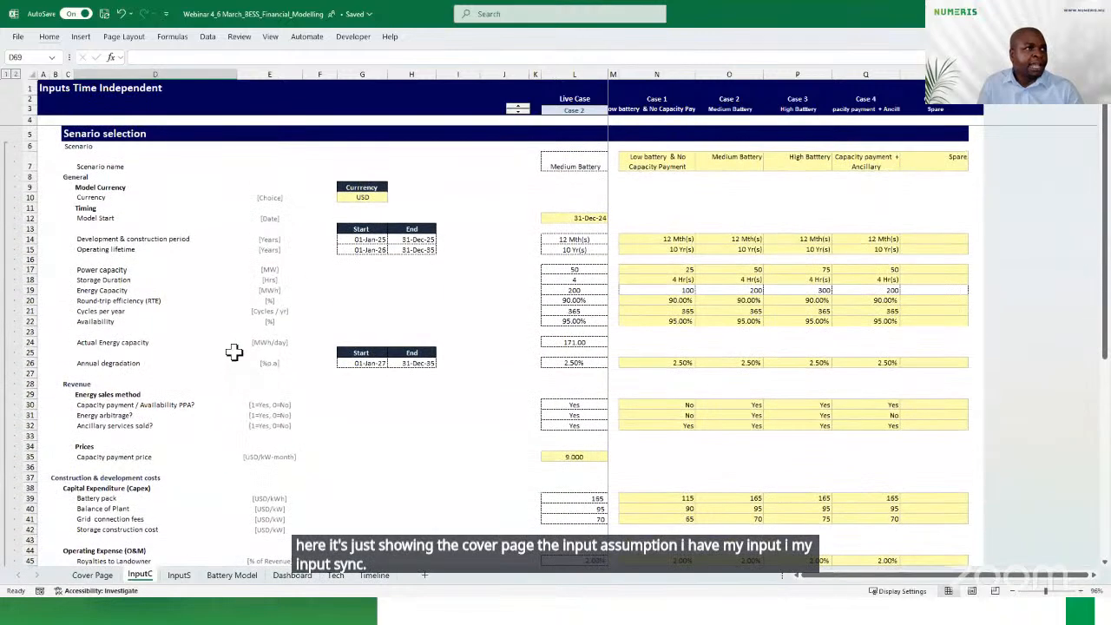
pyautogui.click(178, 576)
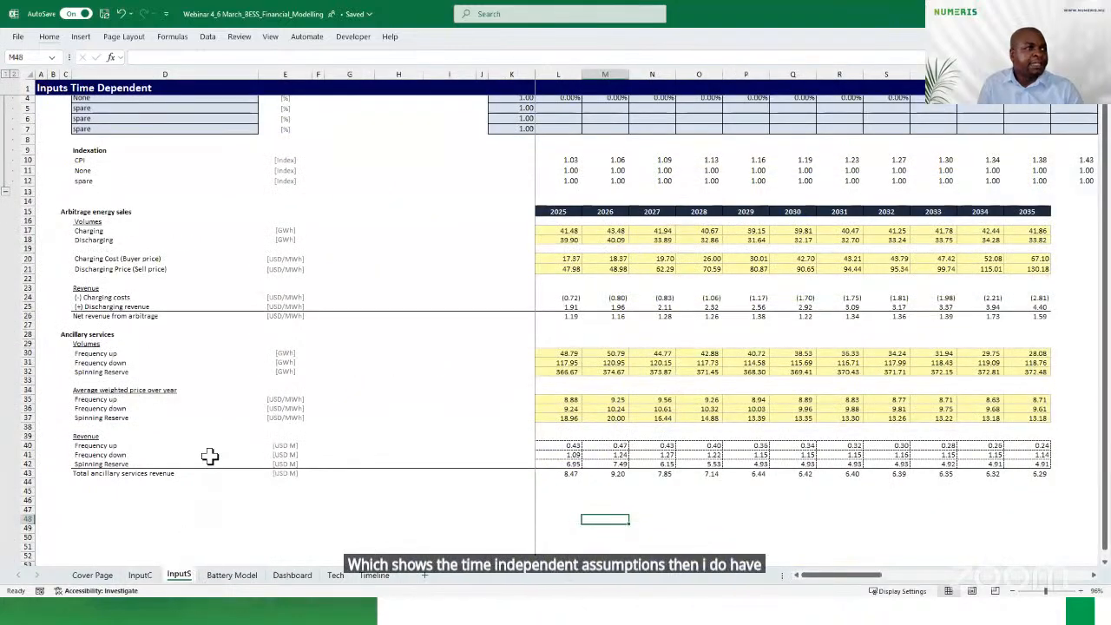
pyautogui.scroll(1, 210, 457)
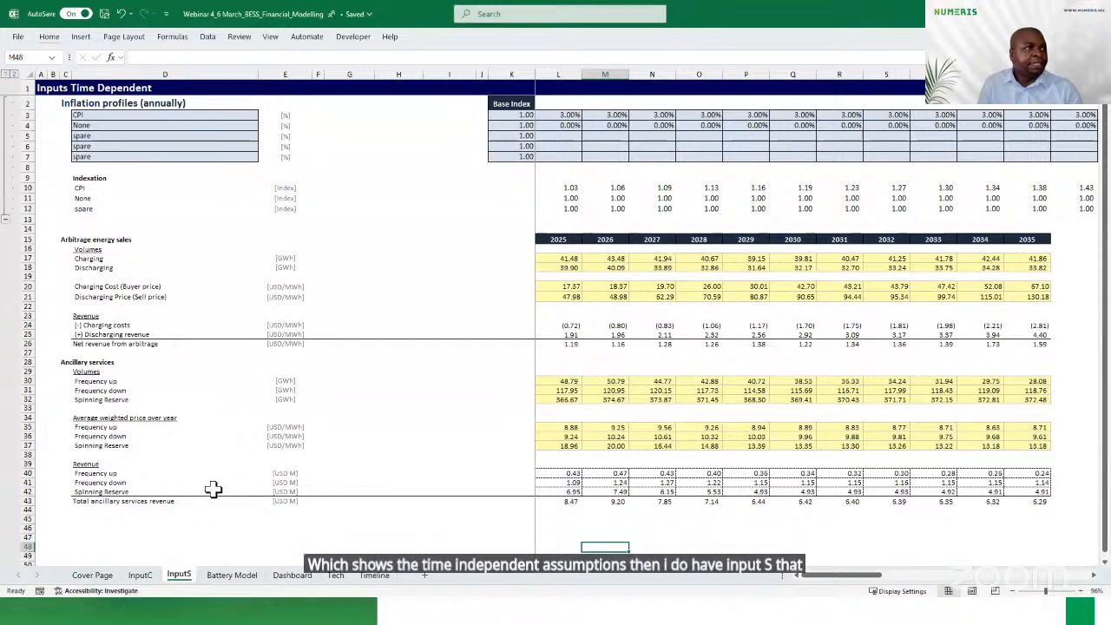
# Collapse all grouped rows on the Battery Model sheet down to the section headings
pyautogui.click(229, 575)
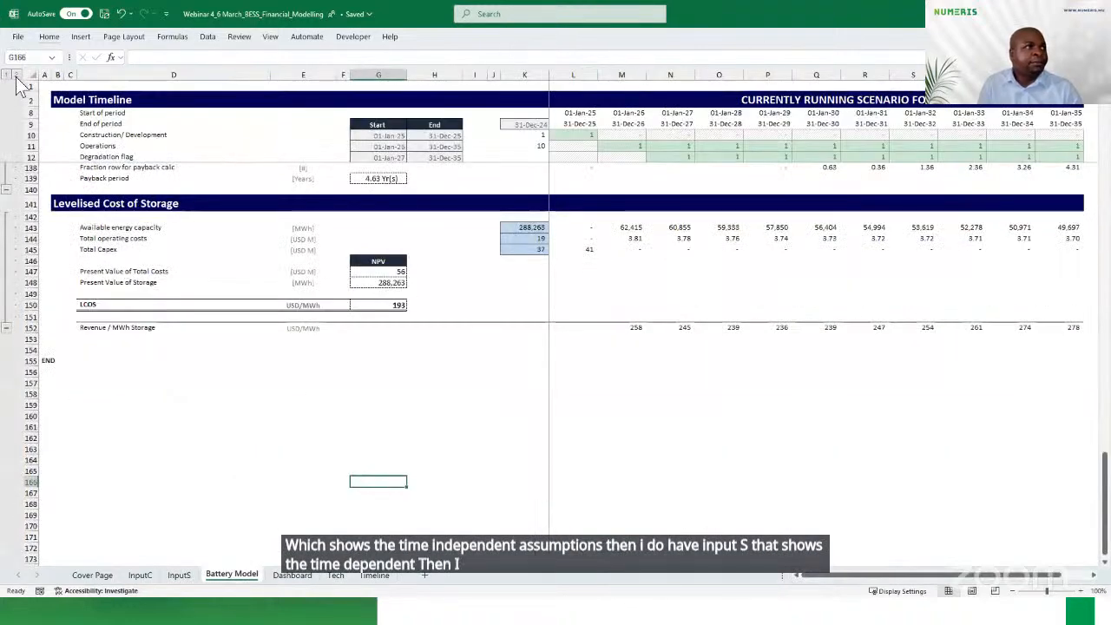
pyautogui.click(16, 75)
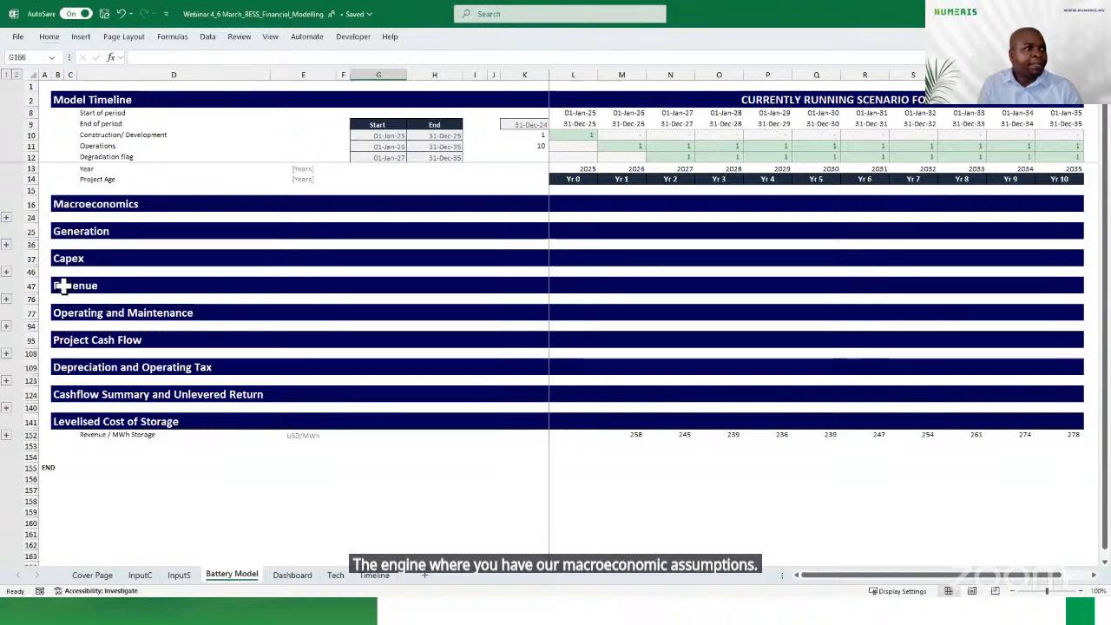
# Look over the Dashboard, Tech and Timeline sheets in turn
pyautogui.click(292, 574)
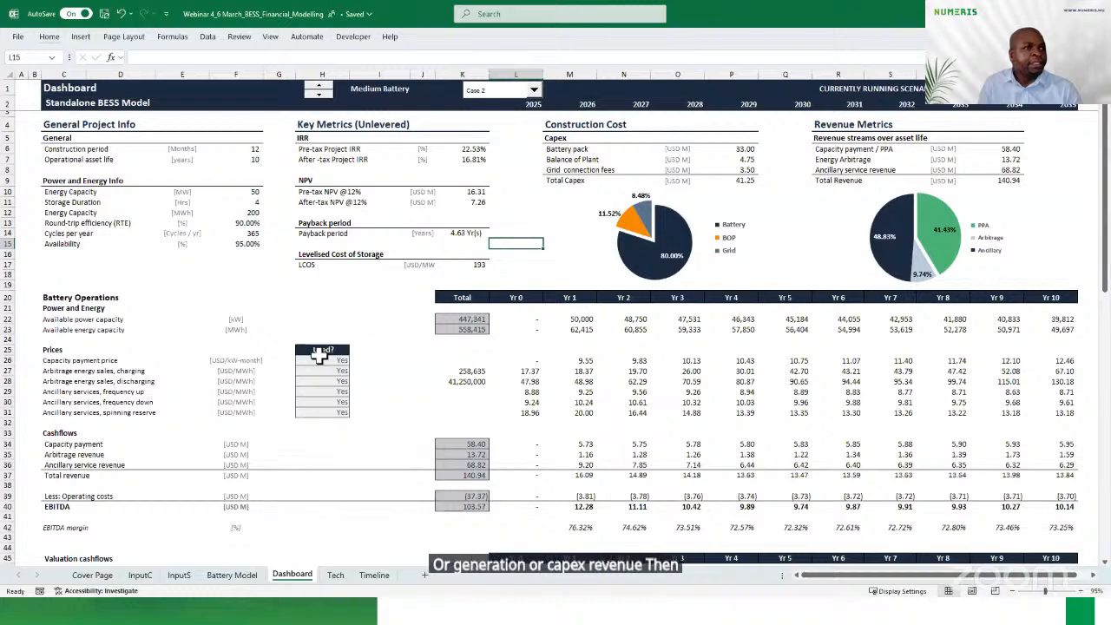
pyautogui.click(335, 576)
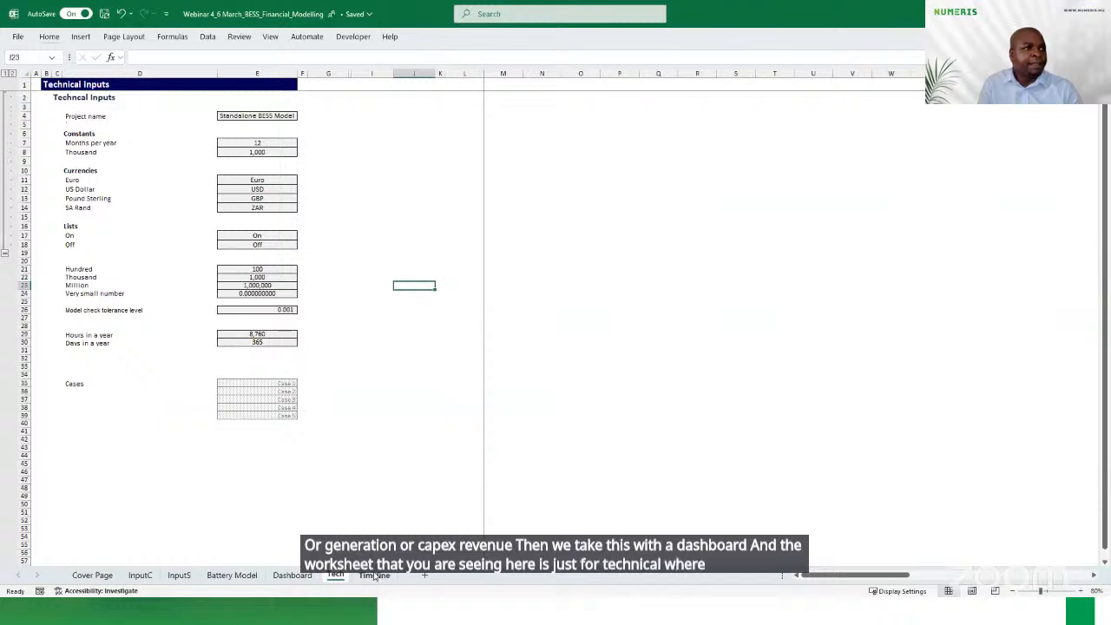
pyautogui.click(375, 576)
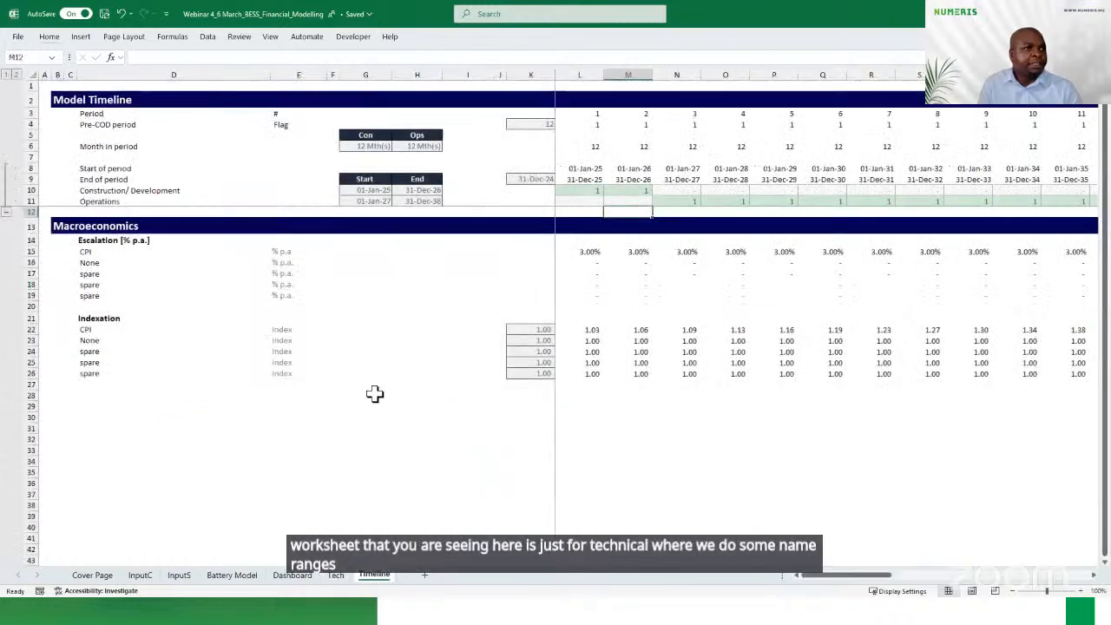
# Examine the technical inputs on InputC from power capacity to availability, including round-trip efficiency
pyautogui.click(139, 575)
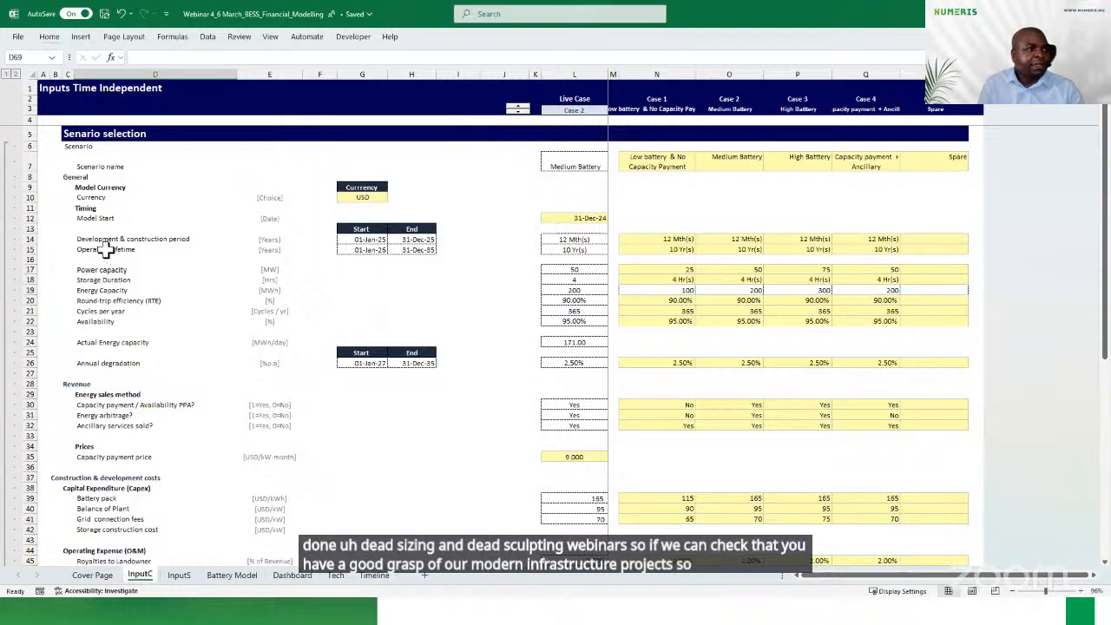
pyautogui.moveTo(80, 269); pyautogui.dragTo(81, 319)
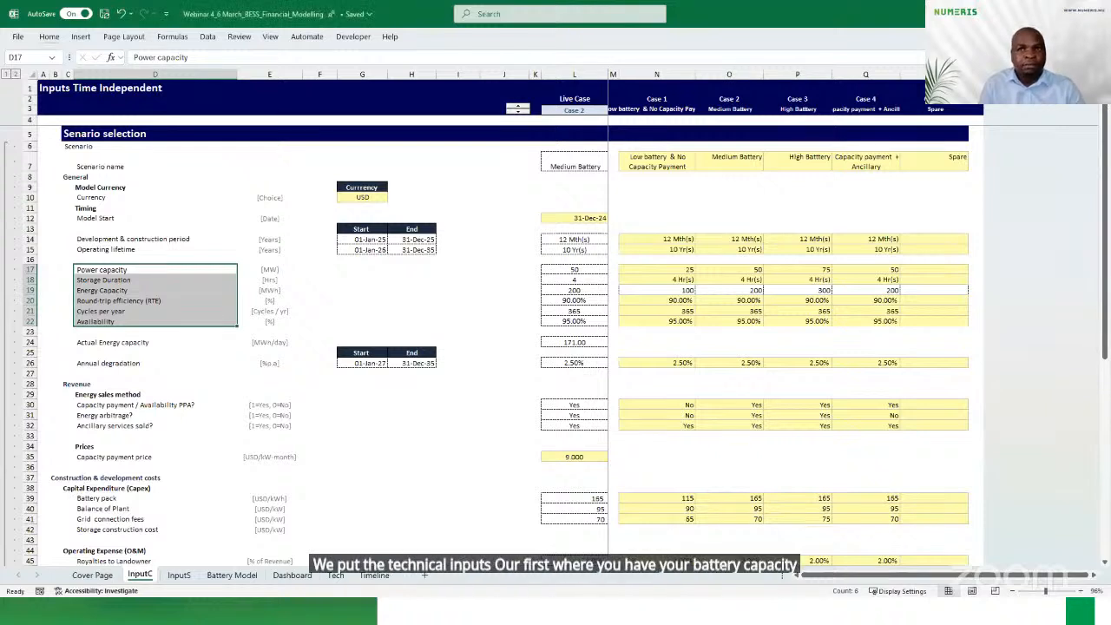
pyautogui.click(137, 301)
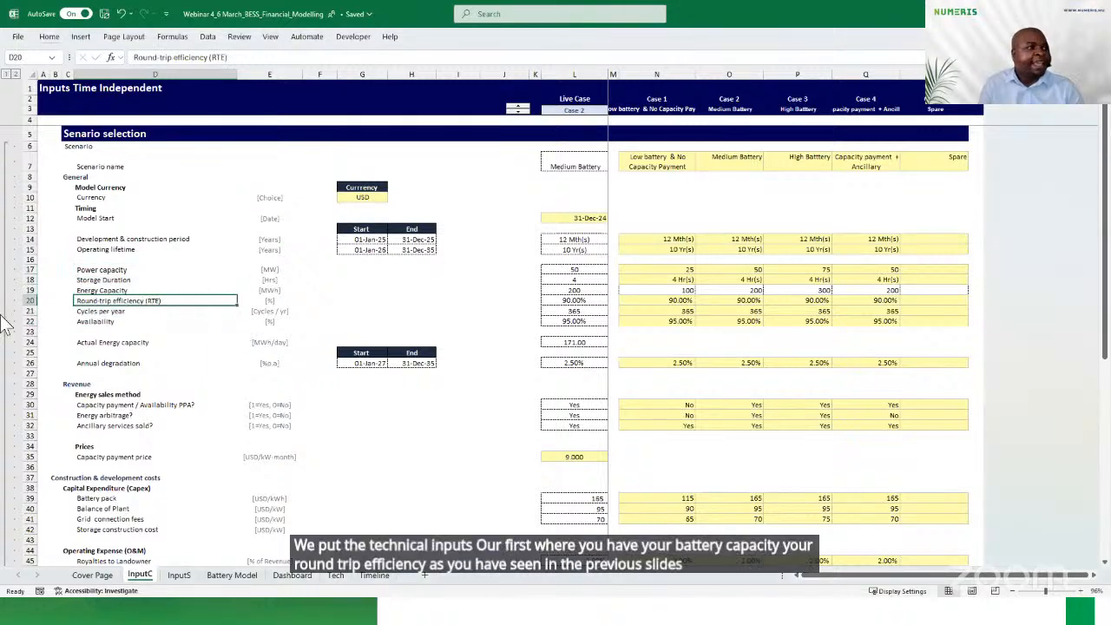
pyautogui.click(93, 322)
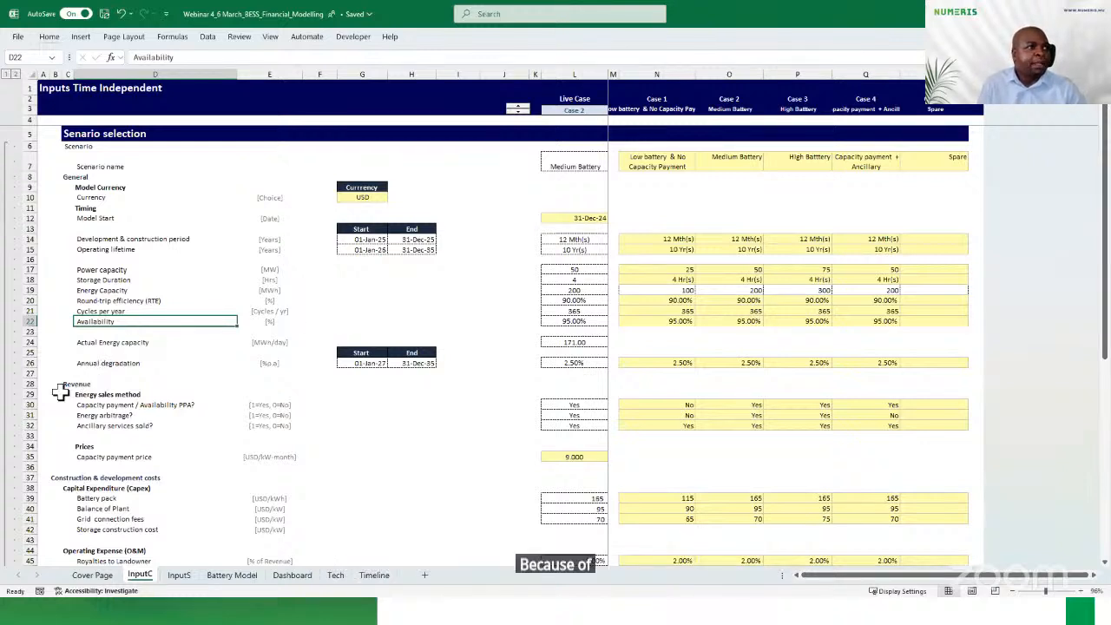
# Examine the revenue assumptions on InputC: capacity payment / availability PPA, energy arbitrage and ancillary services
pyautogui.moveTo(62, 384); pyautogui.dragTo(81, 445)
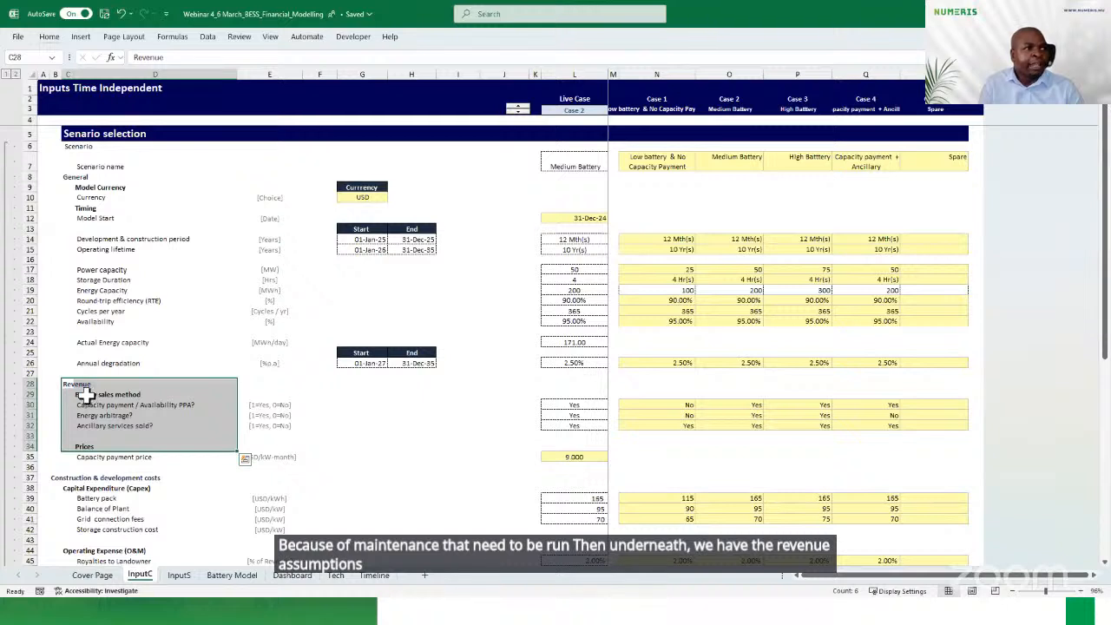
pyautogui.click(87, 404)
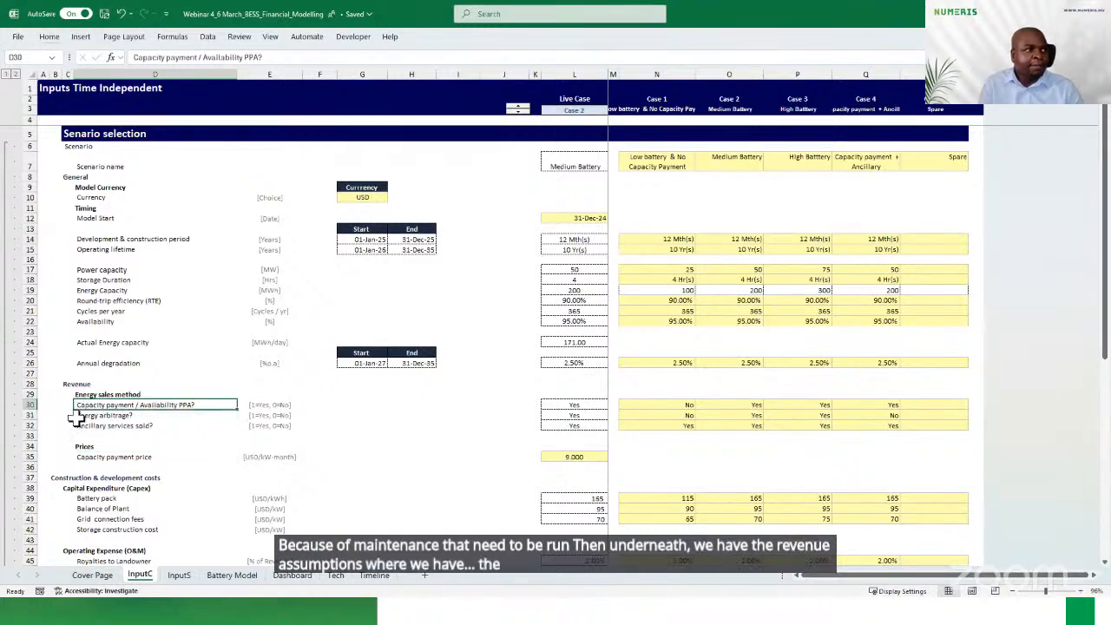
pyautogui.click(76, 415)
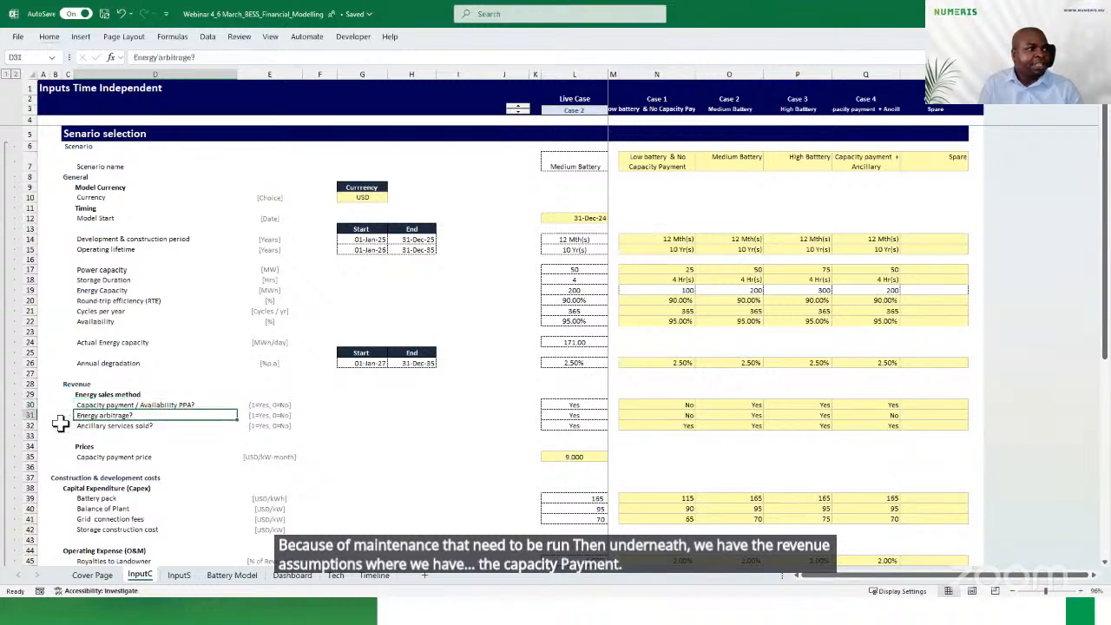
pyautogui.click(78, 425)
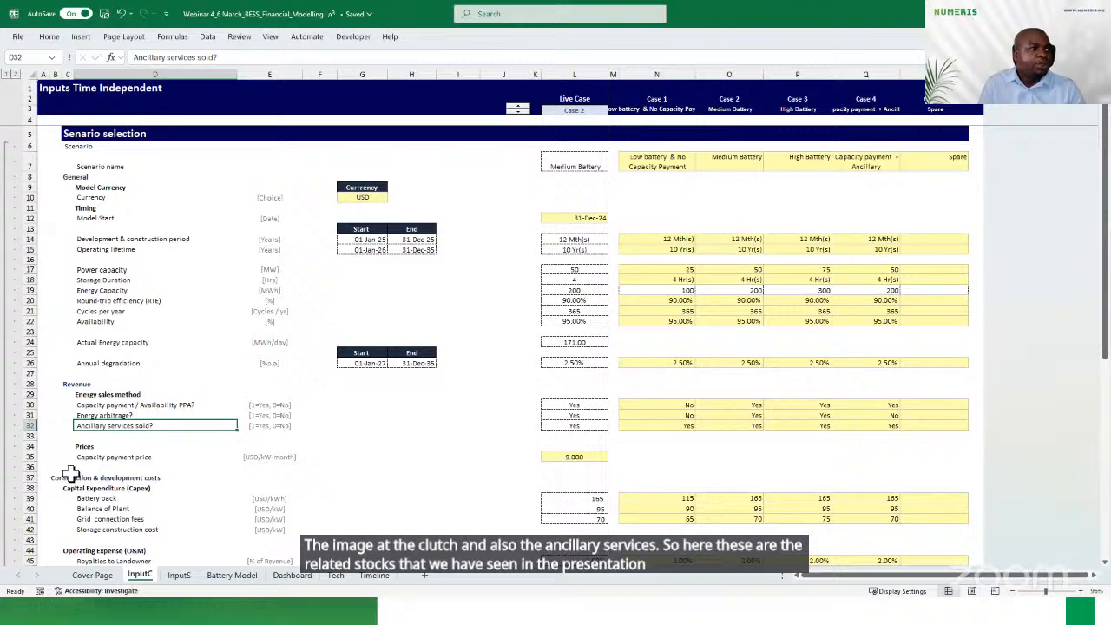
# Examine the capital expenditure items on InputC, from battery pack to storage construction cost, with their units and case values
pyautogui.scroll(-4, 70, 473)
pyautogui.moveTo(83, 373); pyautogui.dragTo(78, 405)
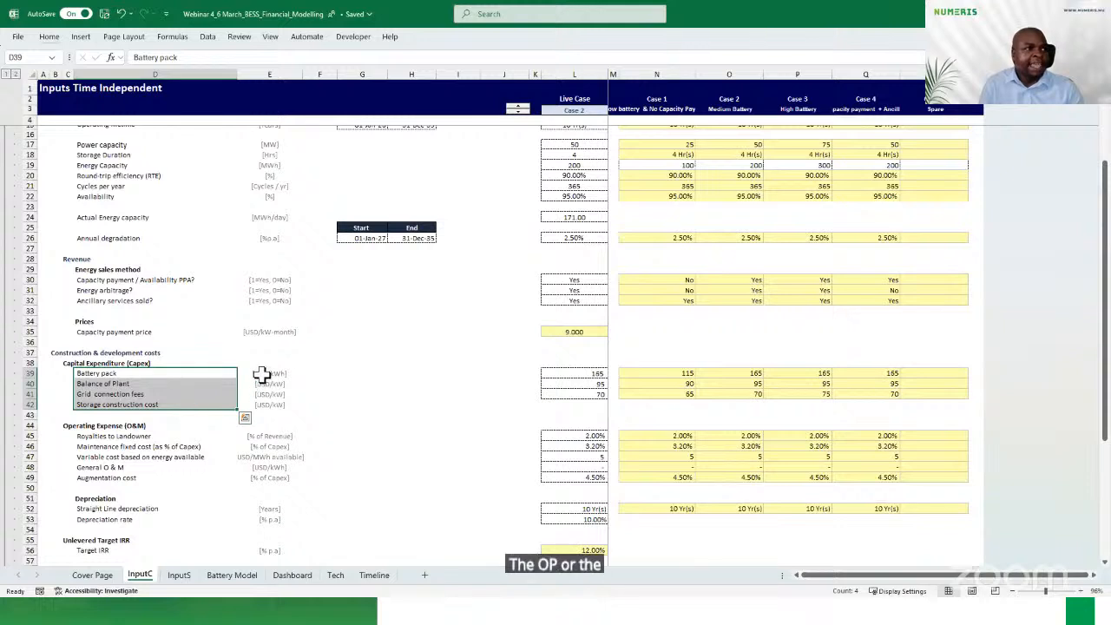
pyautogui.moveTo(261, 372); pyautogui.dragTo(261, 403)
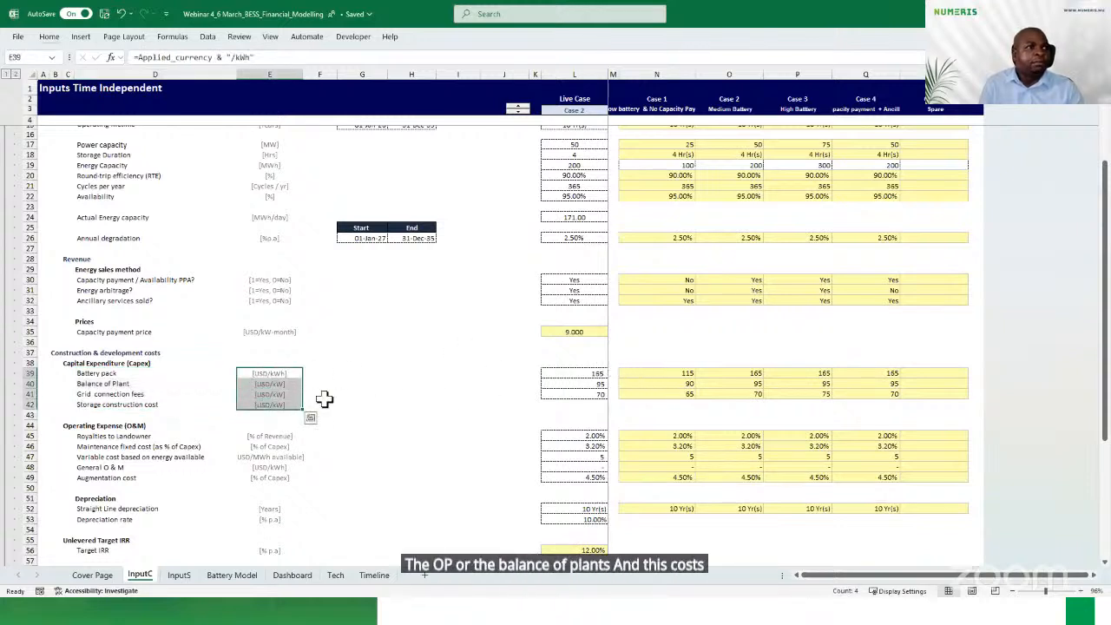
pyautogui.moveTo(630, 372); pyautogui.dragTo(920, 394)
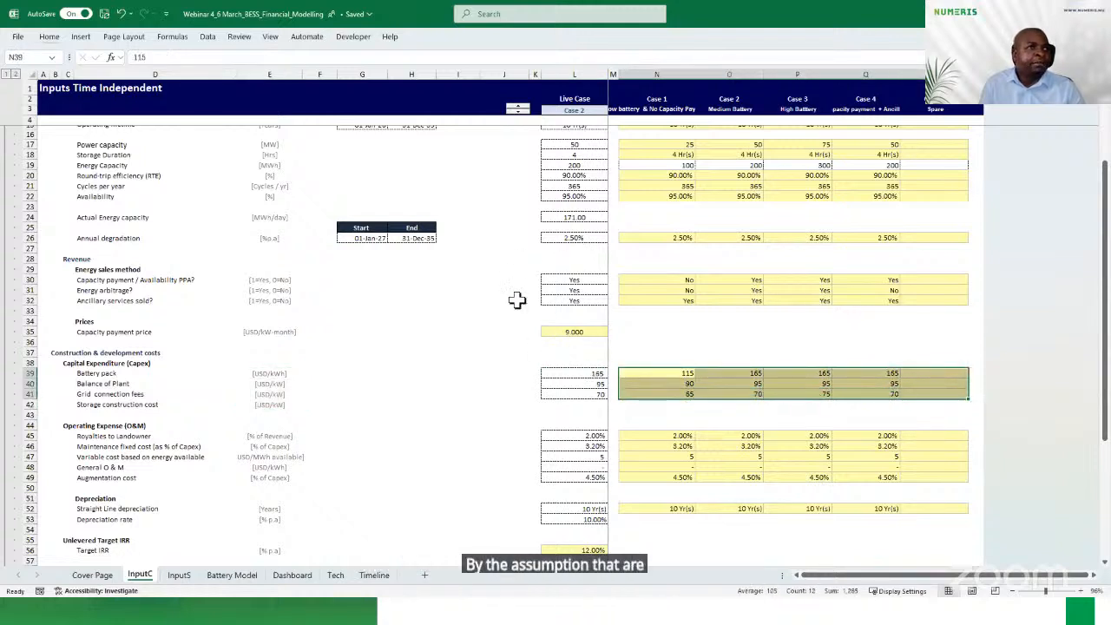
# Examine the operating expense, depreciation and unlevered target IRR assumptions on InputC
pyautogui.moveTo(70, 426); pyautogui.dragTo(102, 472)
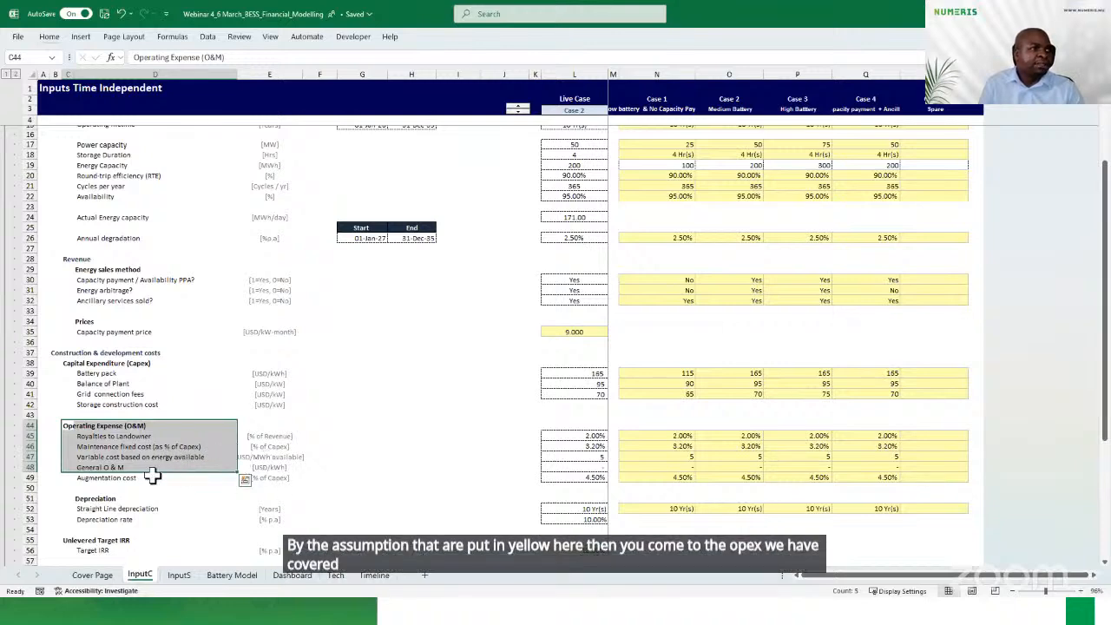
pyautogui.scroll(-2, 121, 477)
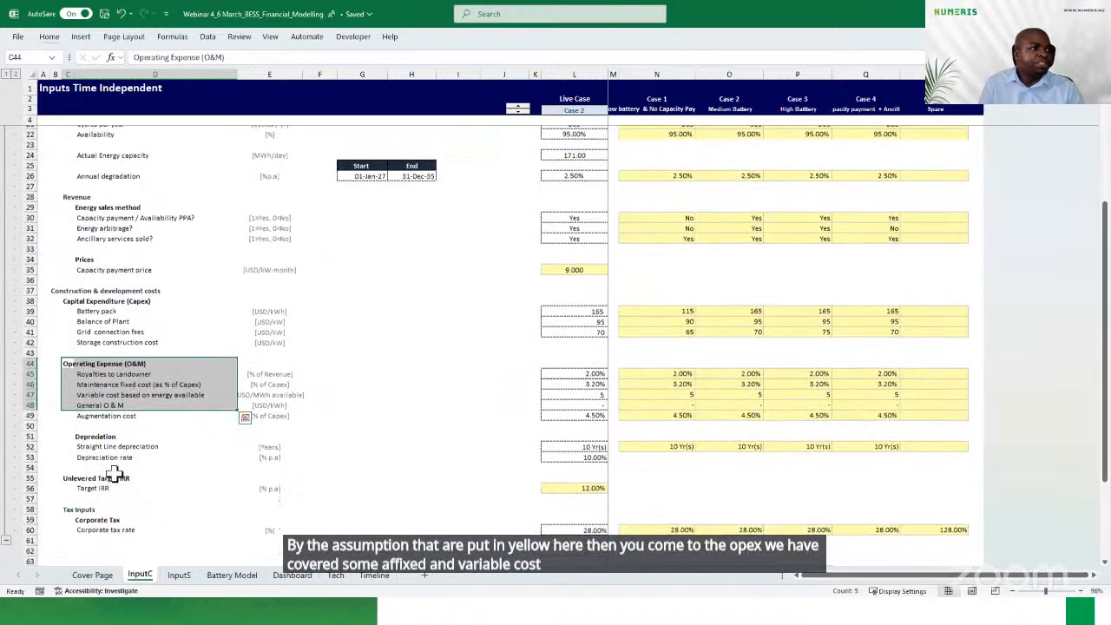
pyautogui.scroll(-2, 116, 472)
pyautogui.moveTo(82, 374); pyautogui.dragTo(83, 395)
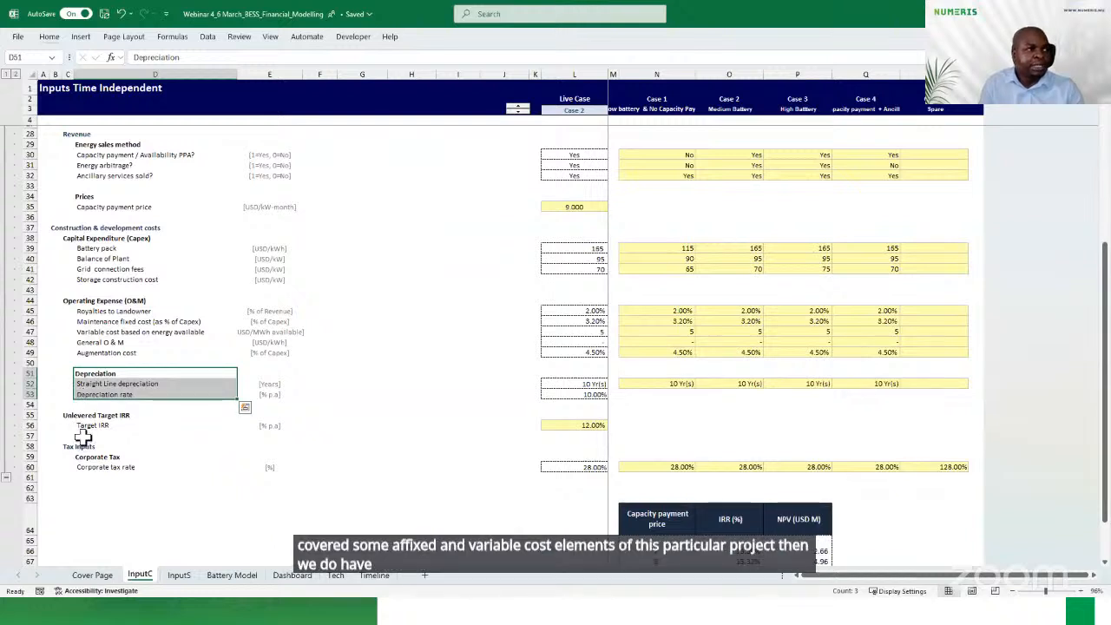
pyautogui.click(69, 416)
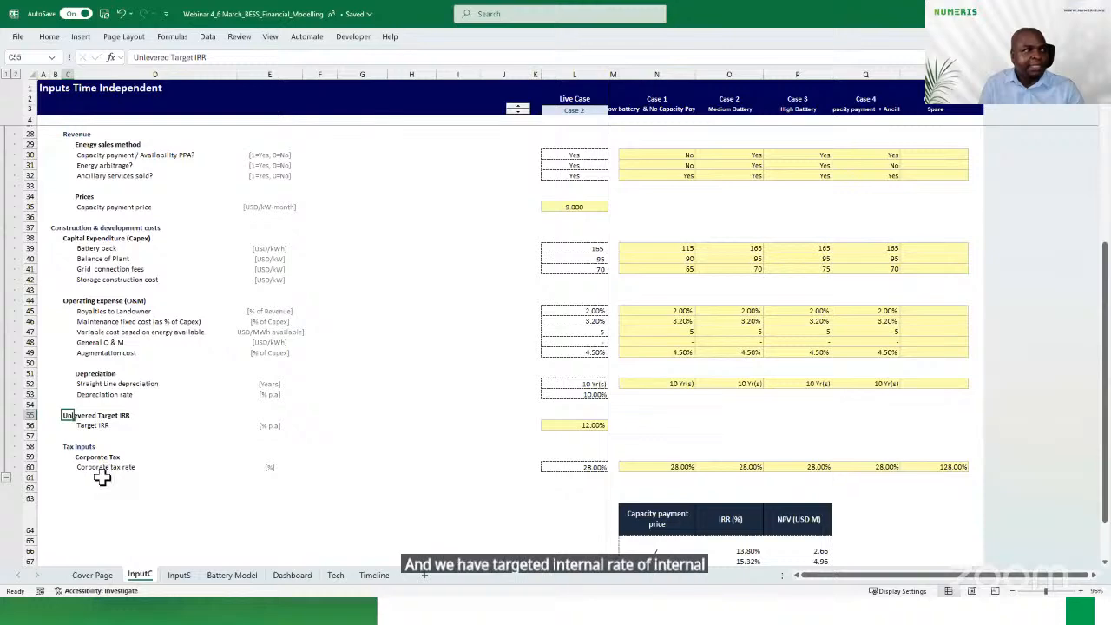
# Examine the scenario case headings and the Yes/No energy sales method settings on InputC, focusing on Case 1
pyautogui.scroll(8, 460, 360)
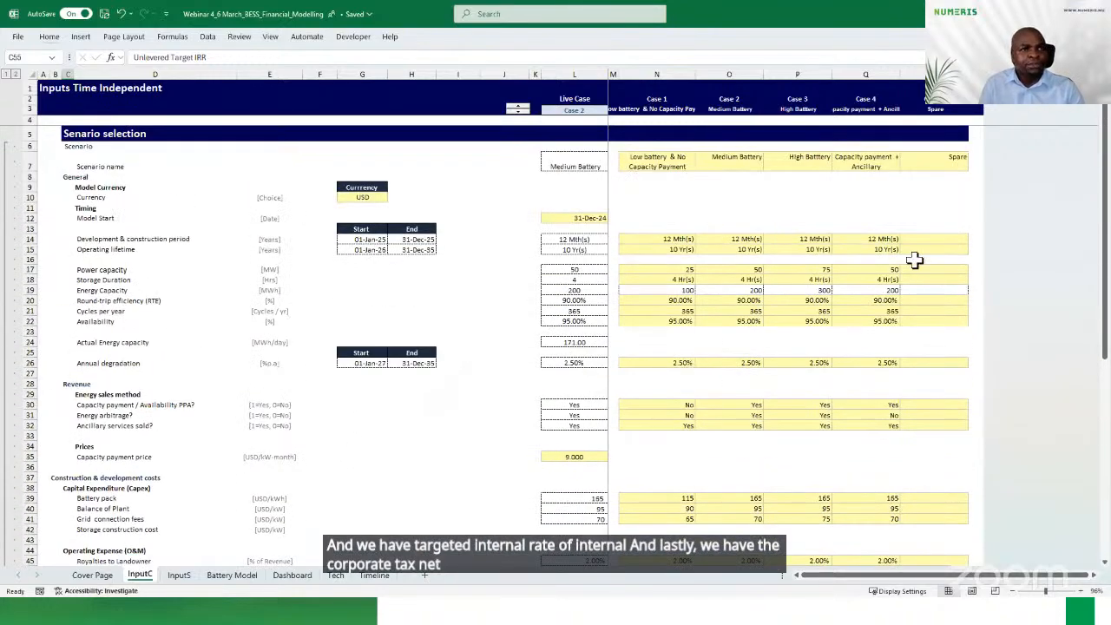
pyautogui.moveTo(646, 99); pyautogui.dragTo(908, 103)
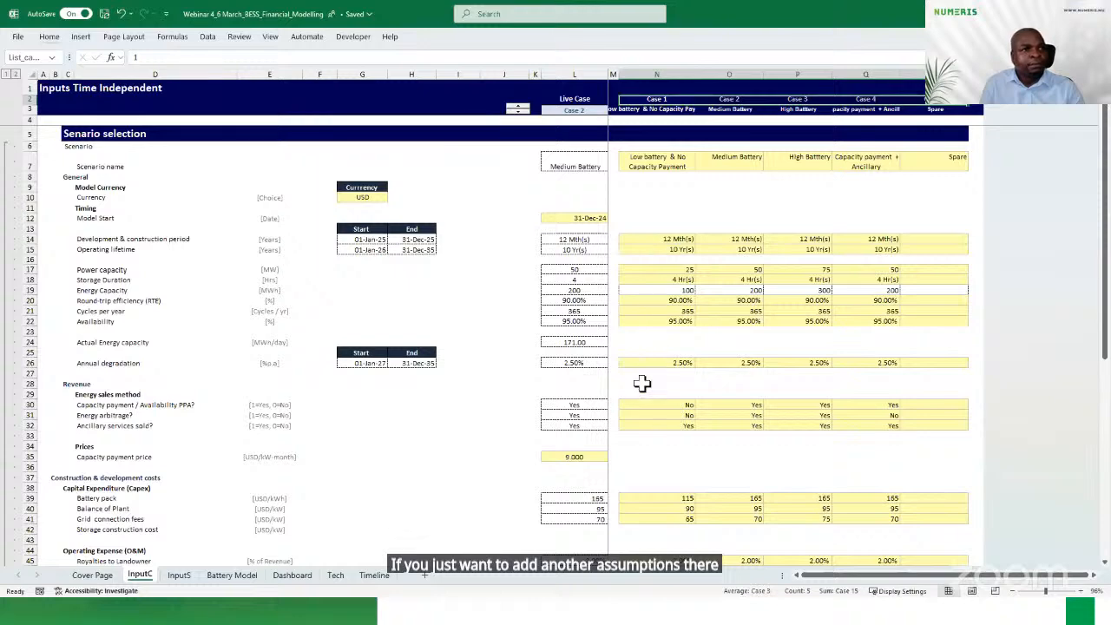
pyautogui.scroll(-2, 639, 382)
pyautogui.moveTo(90, 333); pyautogui.dragTo(96, 359)
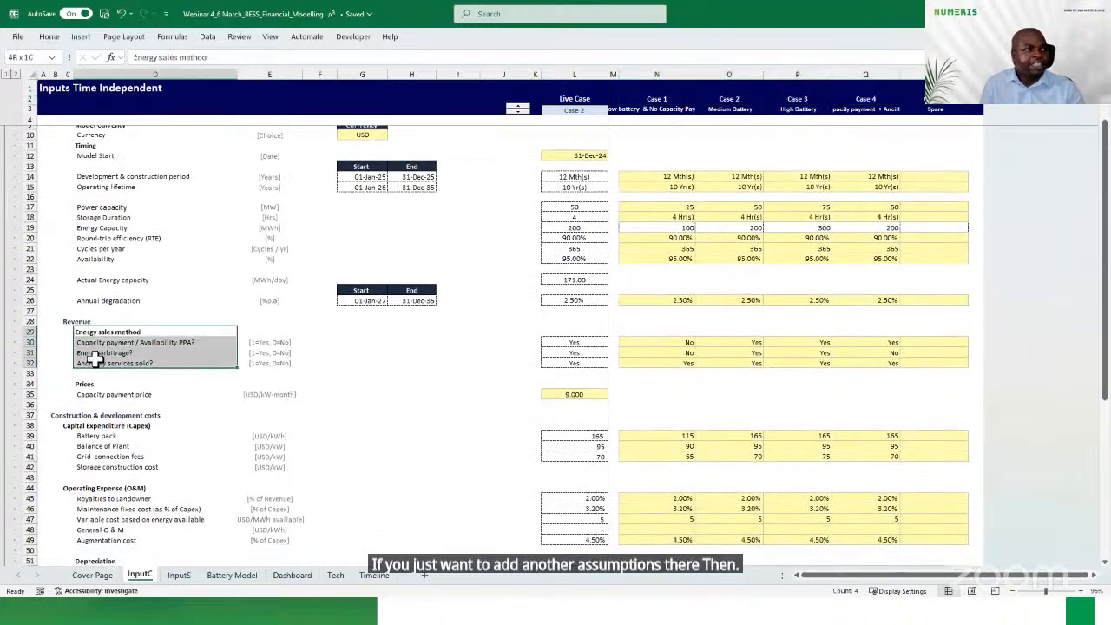
pyautogui.click(654, 345)
pyautogui.moveTo(654, 347); pyautogui.dragTo(655, 361)
pyautogui.click(657, 341)
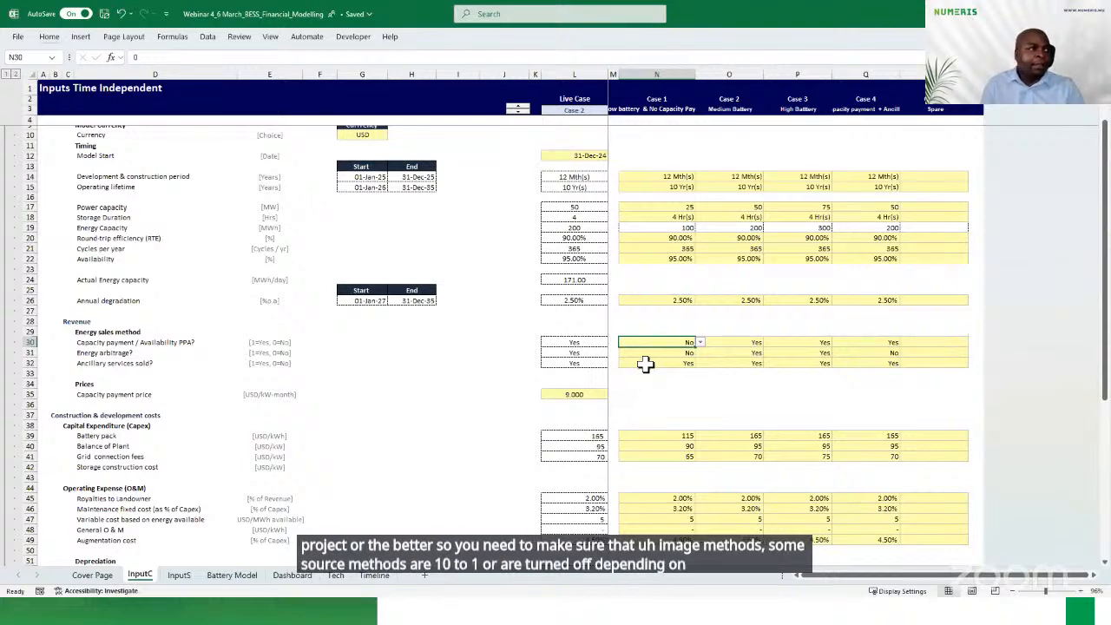
pyautogui.scroll(-6, 627, 400)
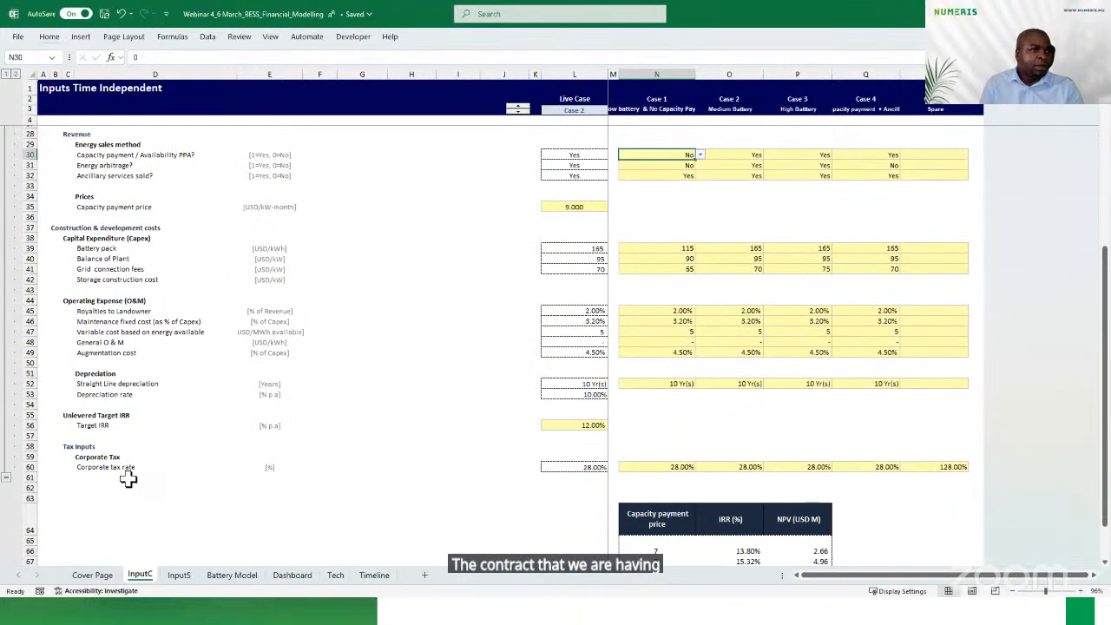
pyautogui.scroll(2, 127, 480)
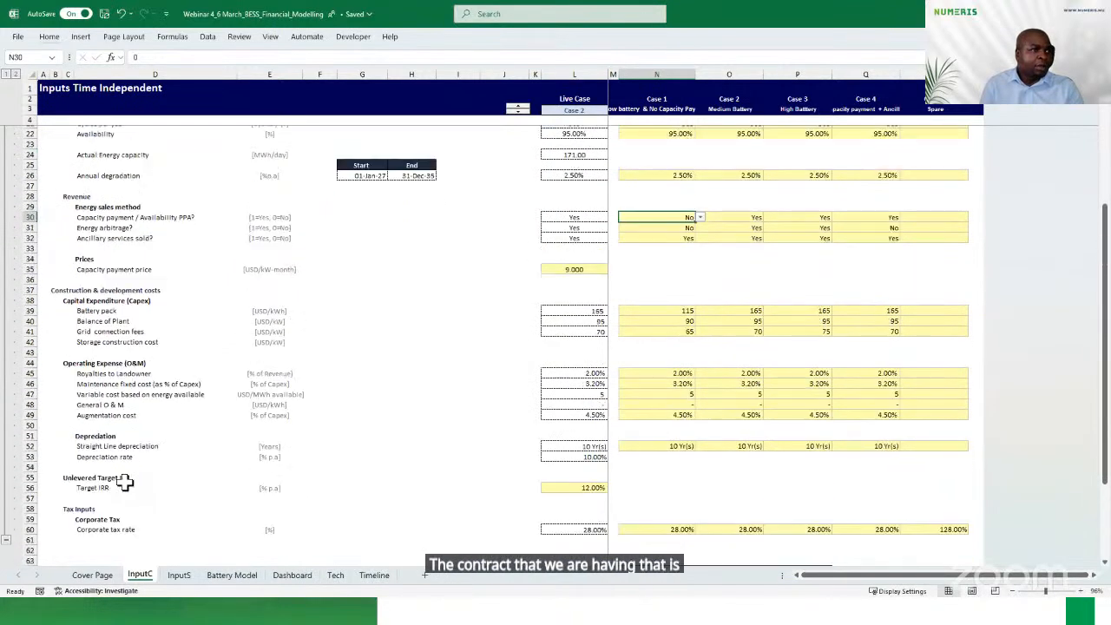
# Examine the arbitrage energy sales inputs on InputS: charging and discharging volumes, charging cost and discharging price
pyautogui.click(178, 574)
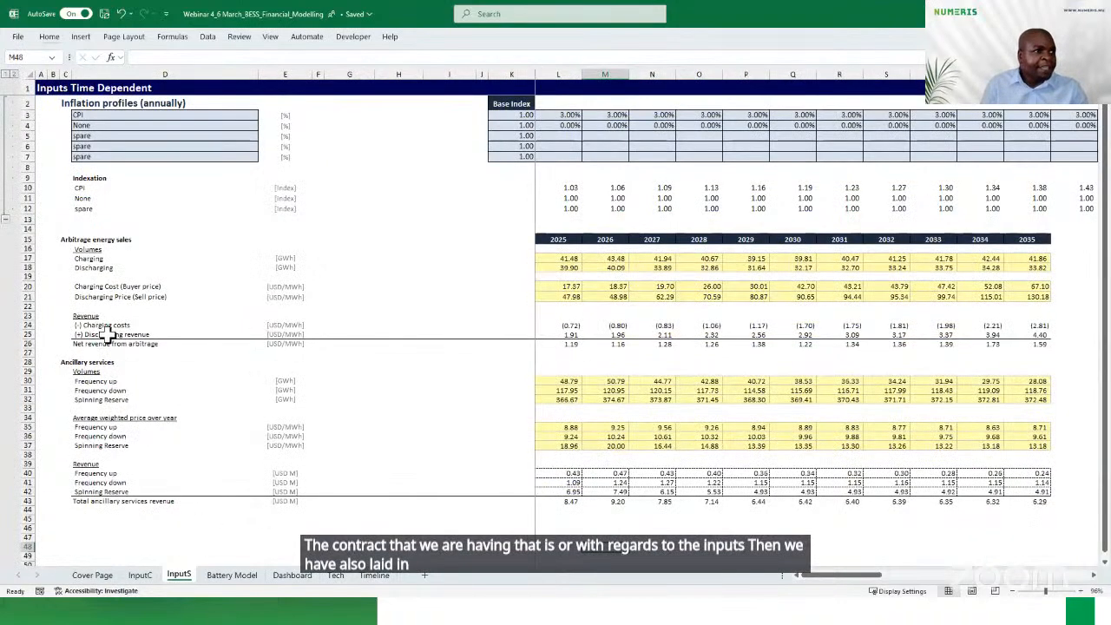
pyautogui.click(63, 241)
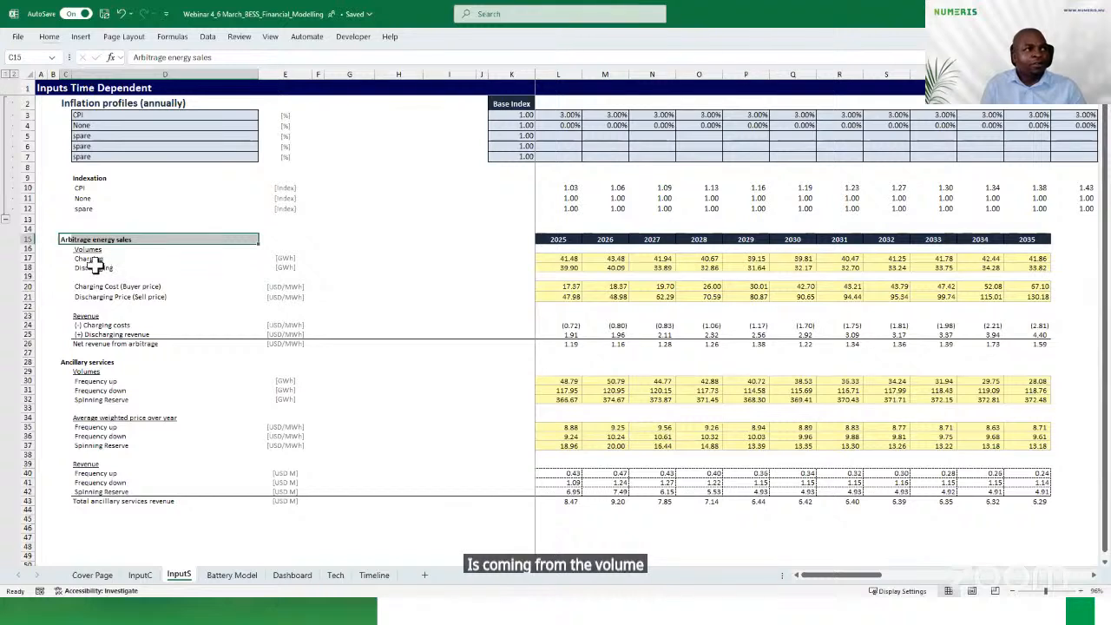
pyautogui.click(553, 260)
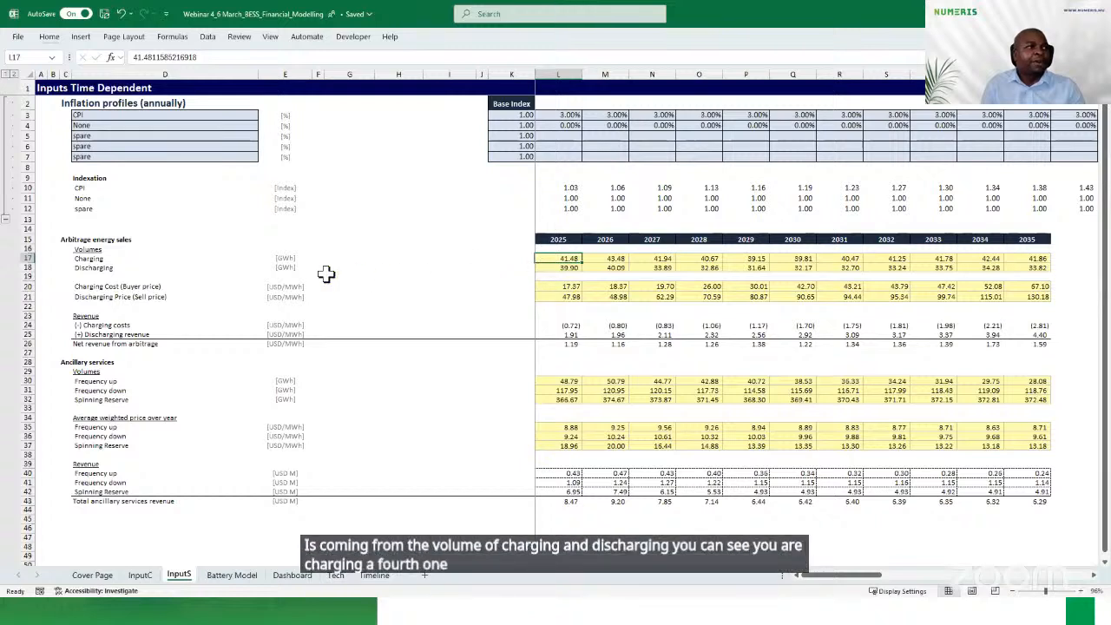
pyautogui.click(546, 268)
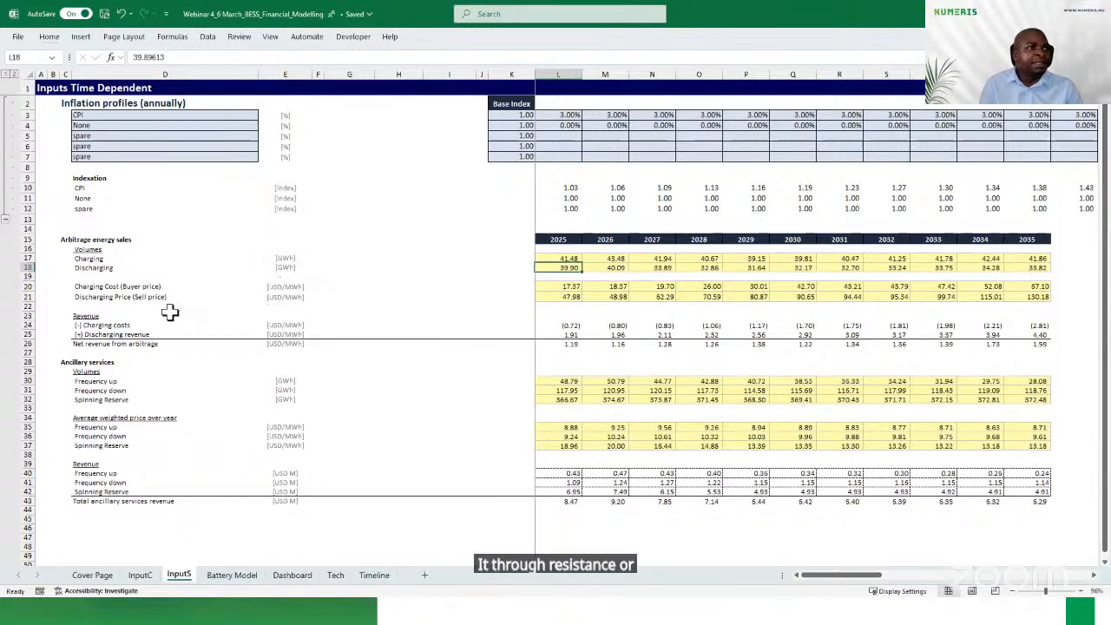
pyautogui.click(96, 286)
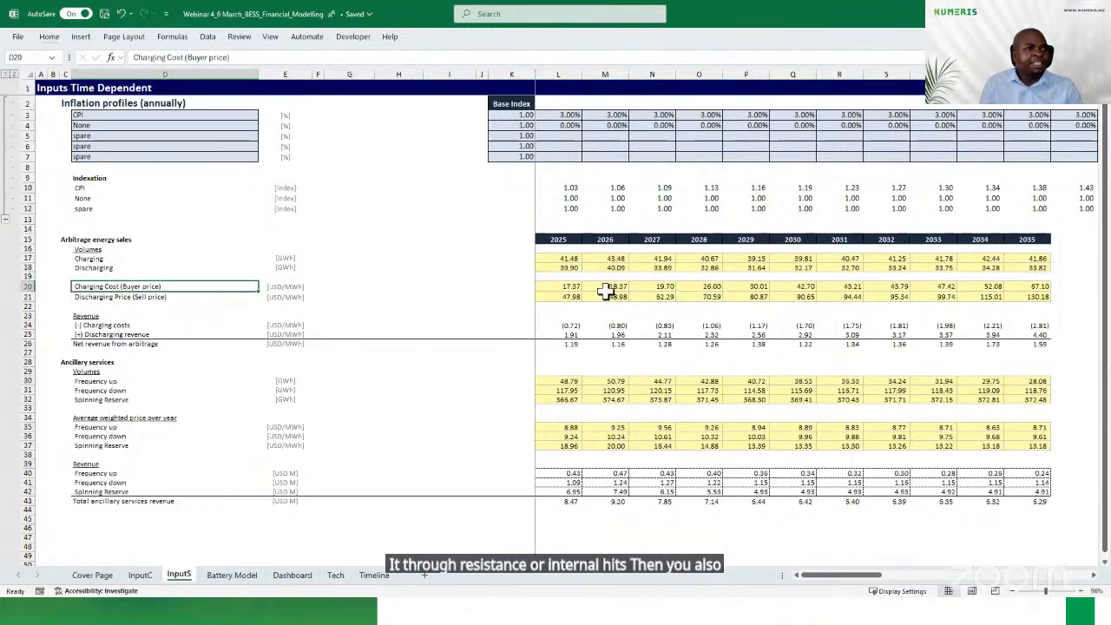
pyautogui.click(102, 297)
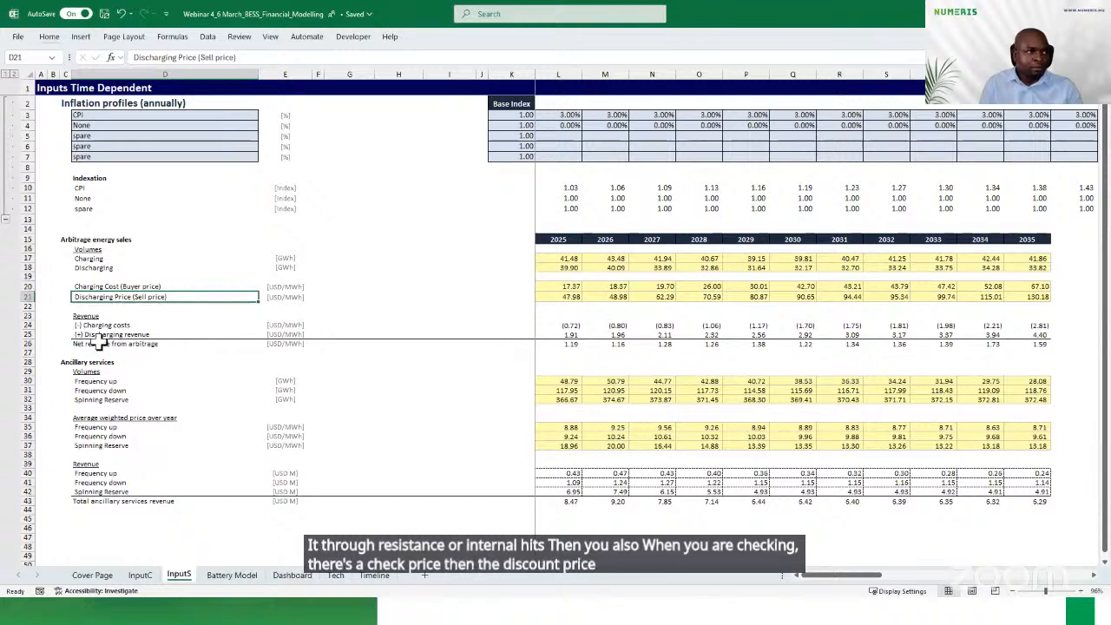
# Inspect the 2025 net revenue from arbitrage formula on InputS
pyautogui.click(567, 343)
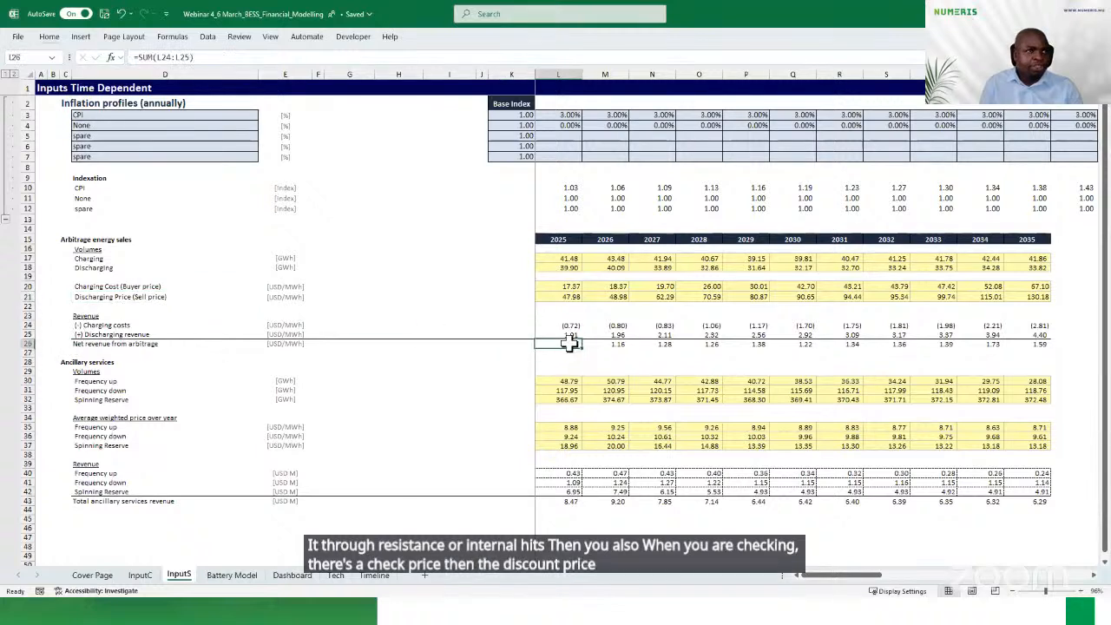
# Close the BESS financial model workbook and end the running slide show on the Case Study slide
pyautogui.hotkey('ctrl', 'w')
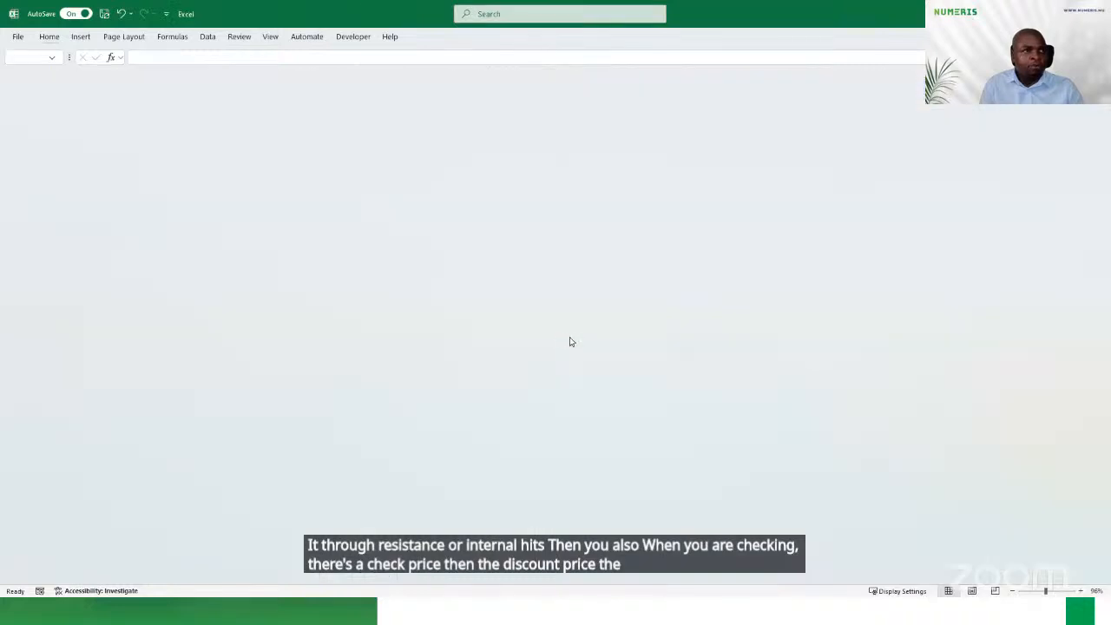
pyautogui.click(1095, 13)
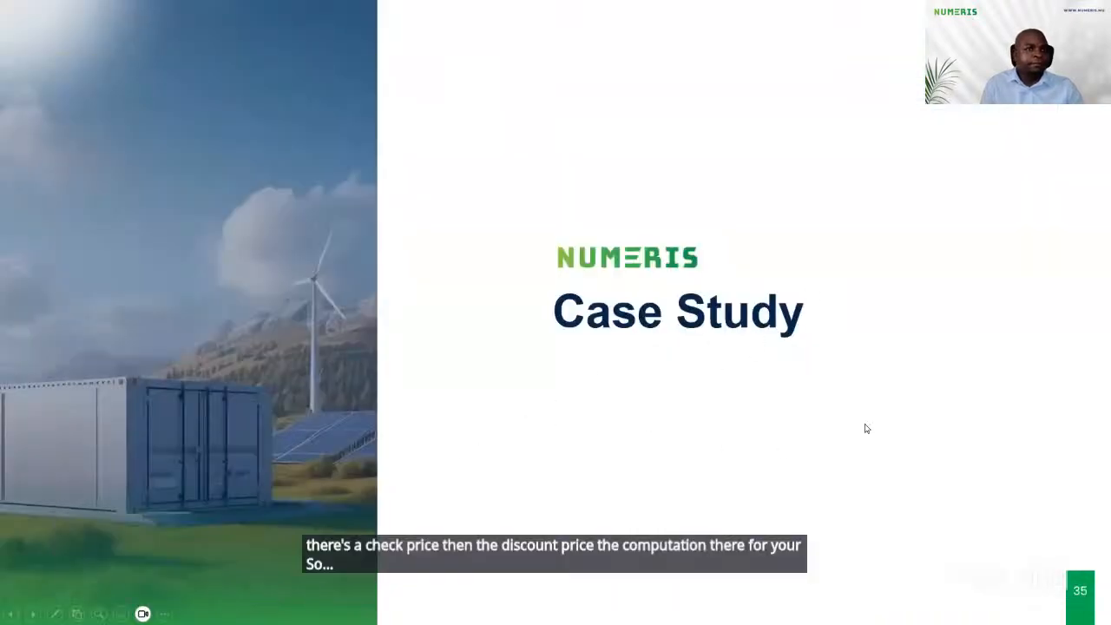
pyautogui.click(163, 614)
pyautogui.click(149, 578)
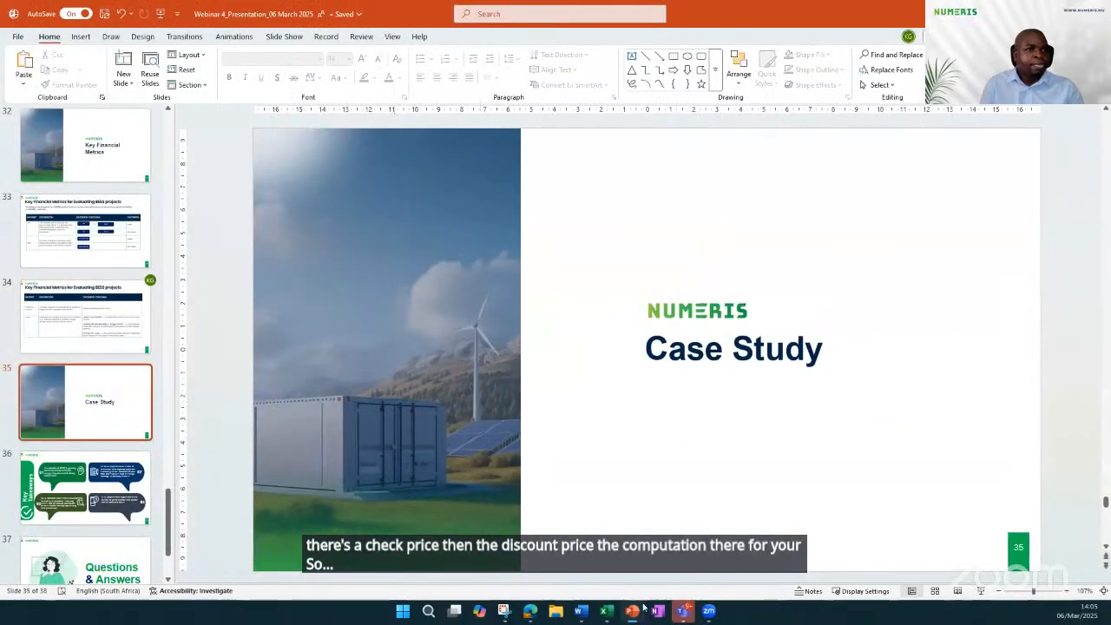
# Switch to Excel, bring up its recent workbooks, and go to File Explorer to locate the closed BESS financial model
pyautogui.click(604, 615)
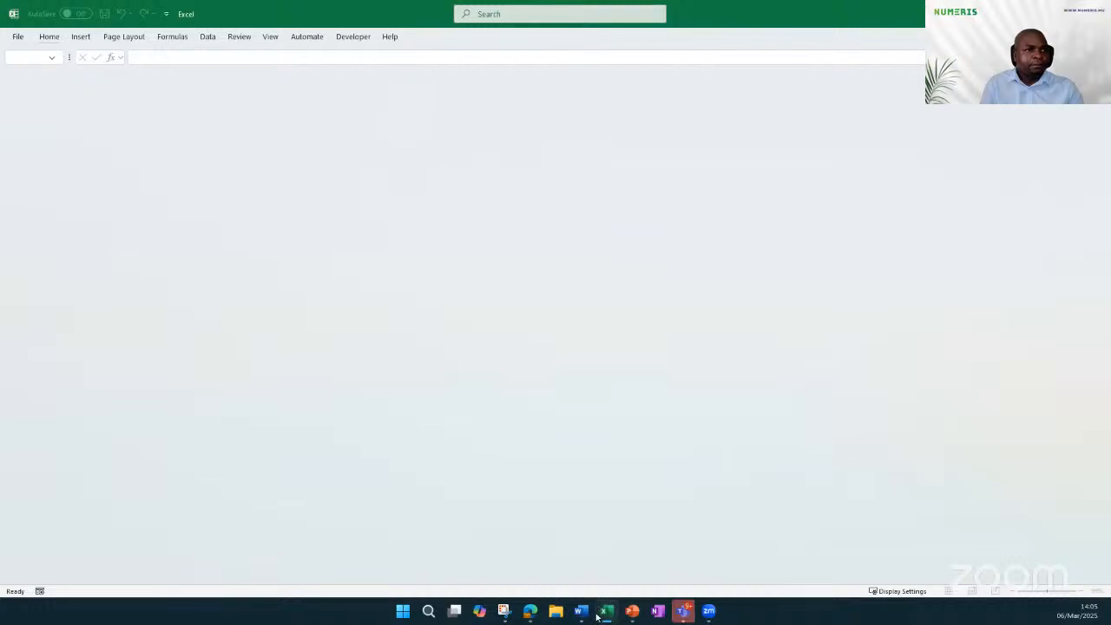
pyautogui.rightClick(605, 615)
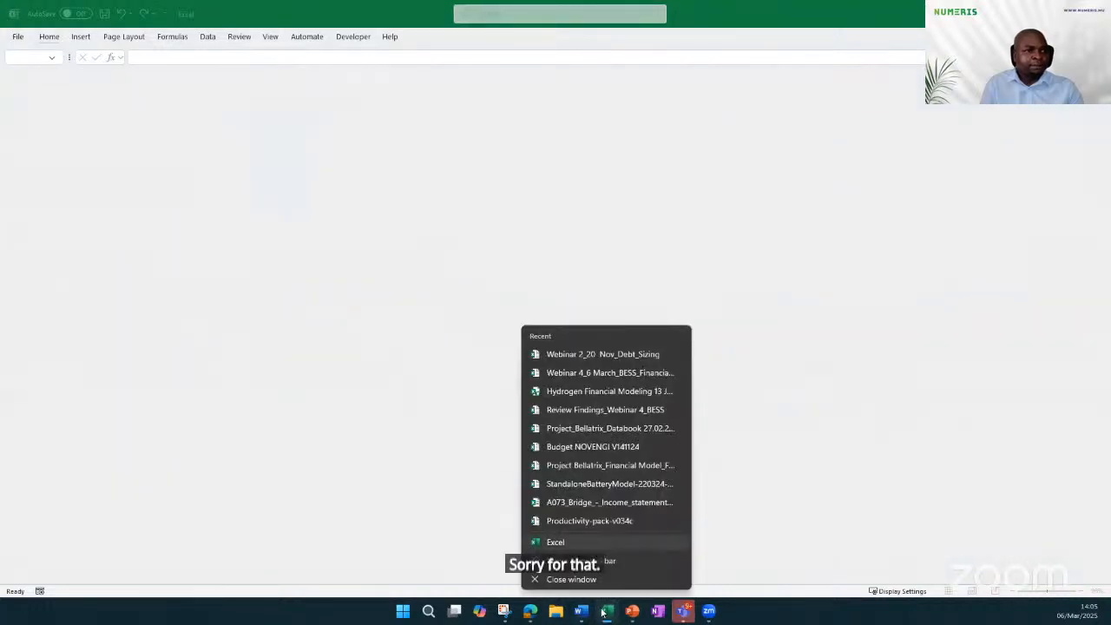
pyautogui.click(551, 618)
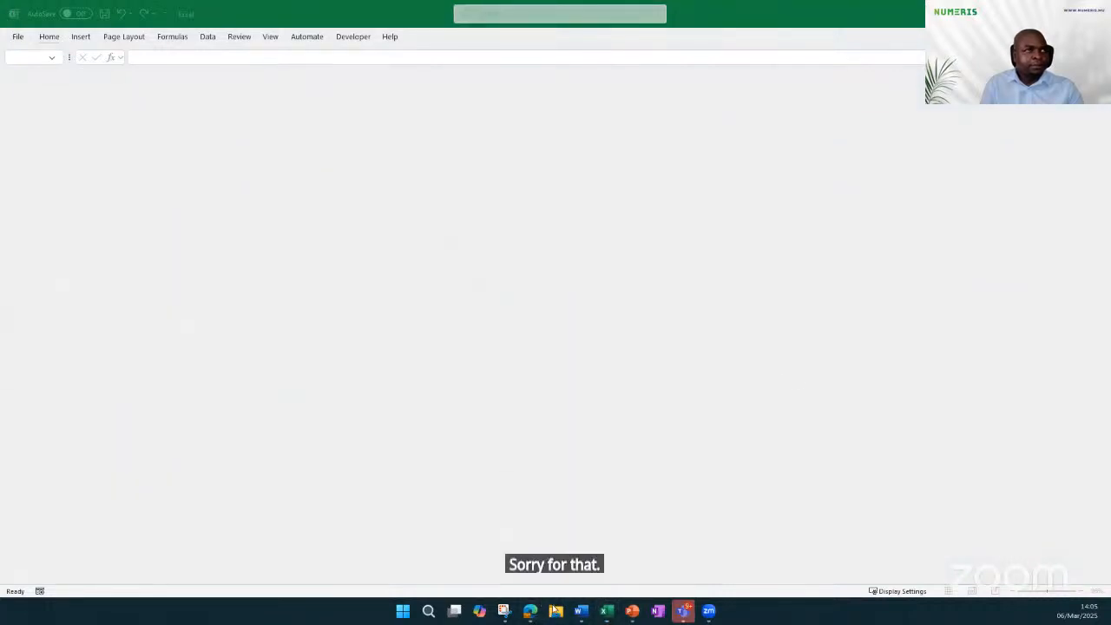
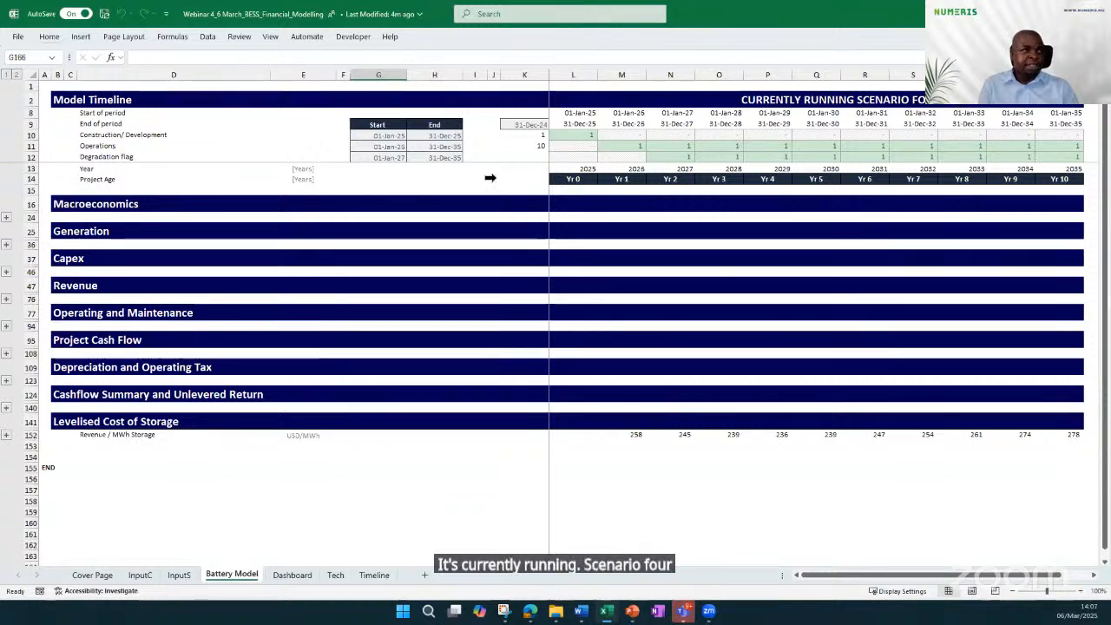
# Examine the Construction/Development and Operations flags in the Model Timeline of the Battery Model sheet, including the operations total
pyautogui.click(83, 147)
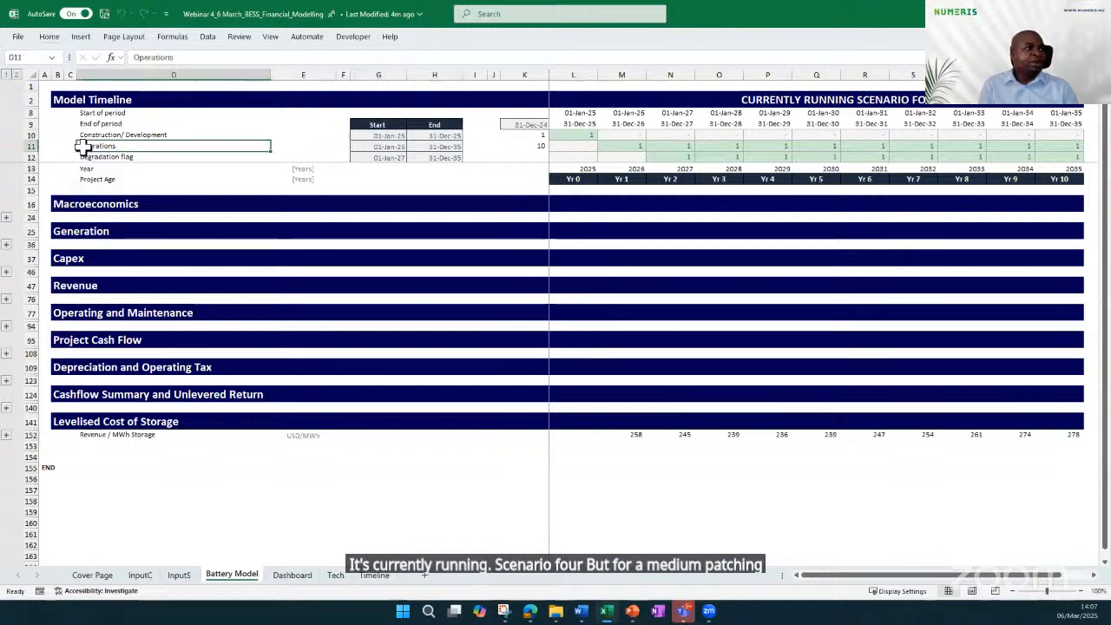
pyautogui.click(580, 136)
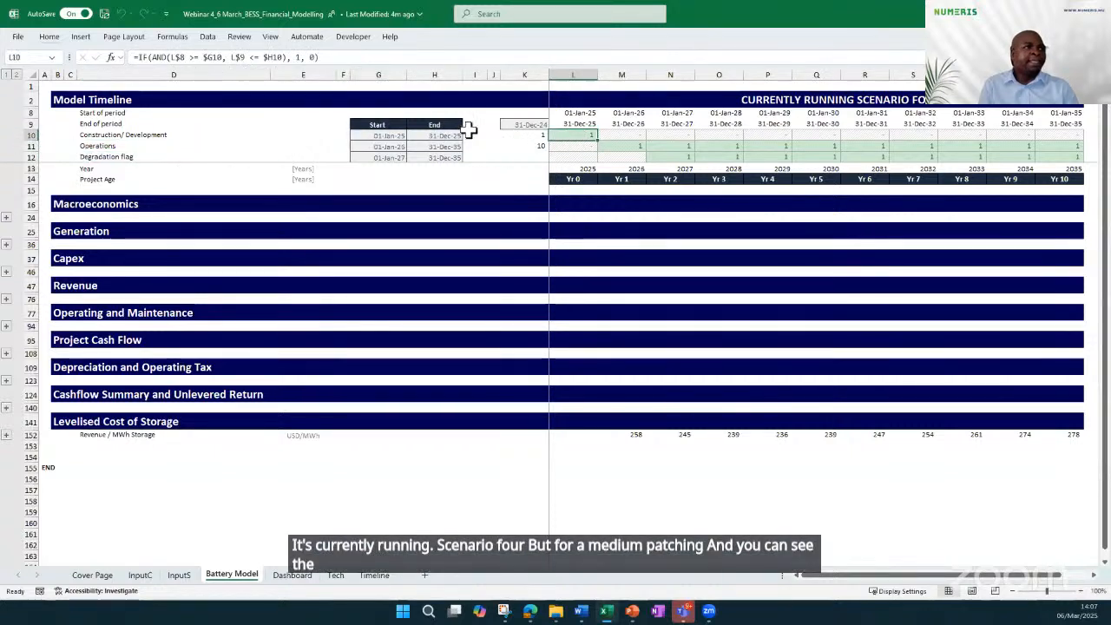
pyautogui.click(121, 137)
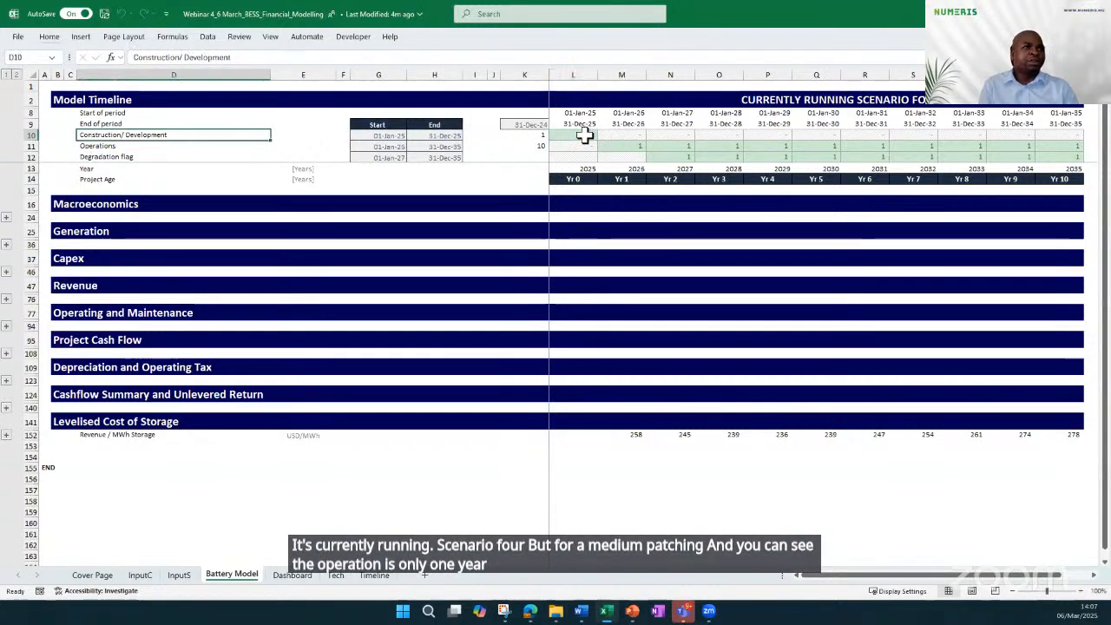
pyautogui.click(588, 136)
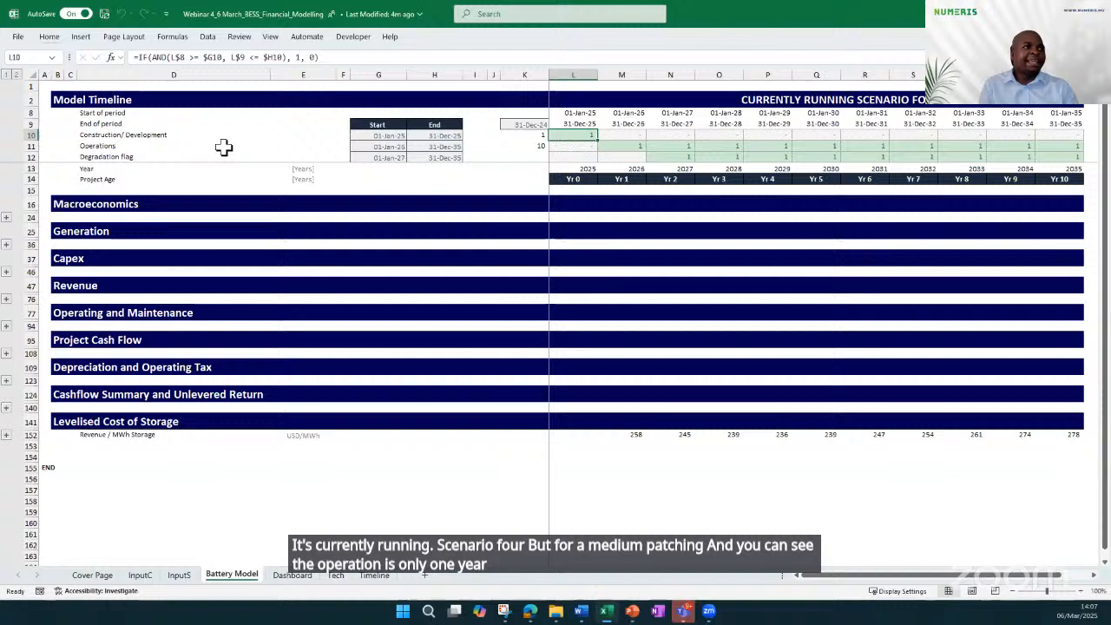
pyautogui.click(94, 148)
pyautogui.click(529, 145)
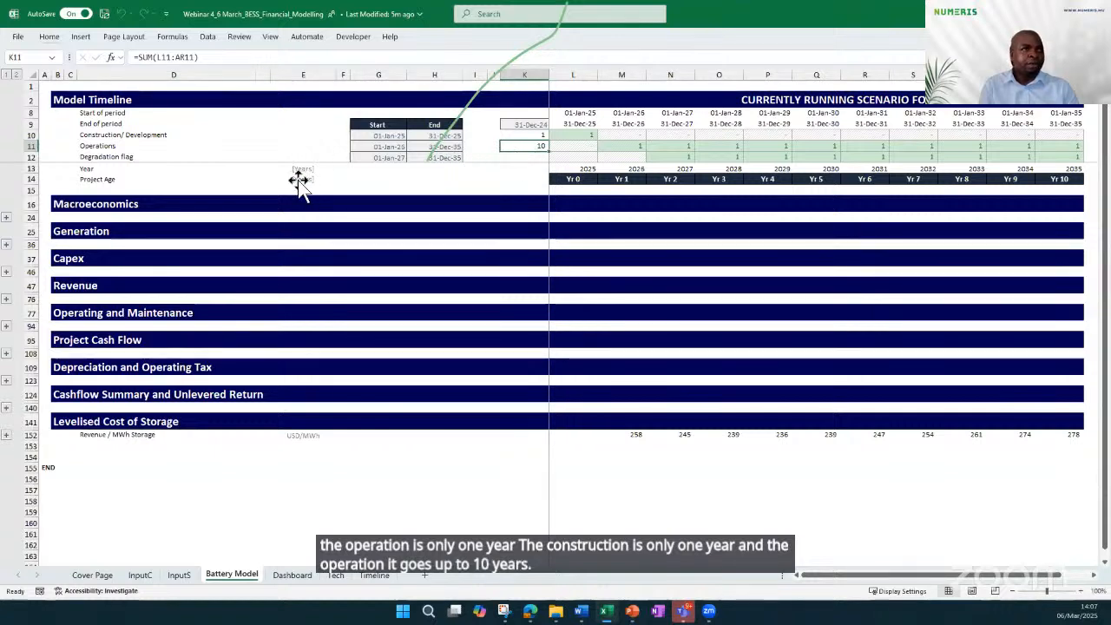
# Expand the Macroeconomics and Generation sections and inspect the Degradation Index formulas for 2026 and 2027
pyautogui.click(6, 217)
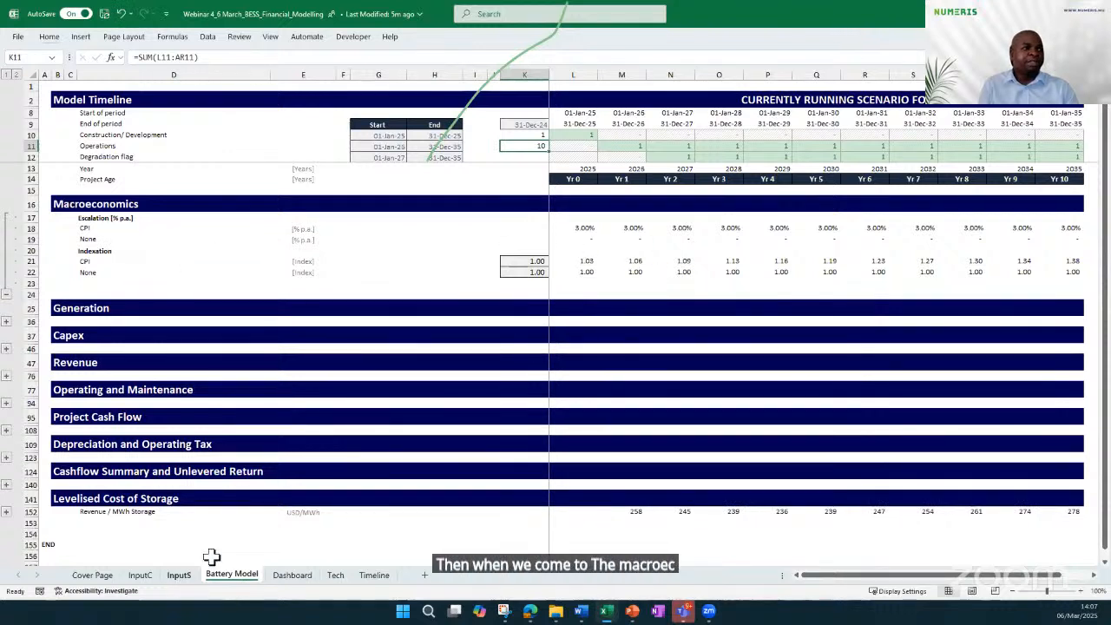
pyautogui.click(6, 321)
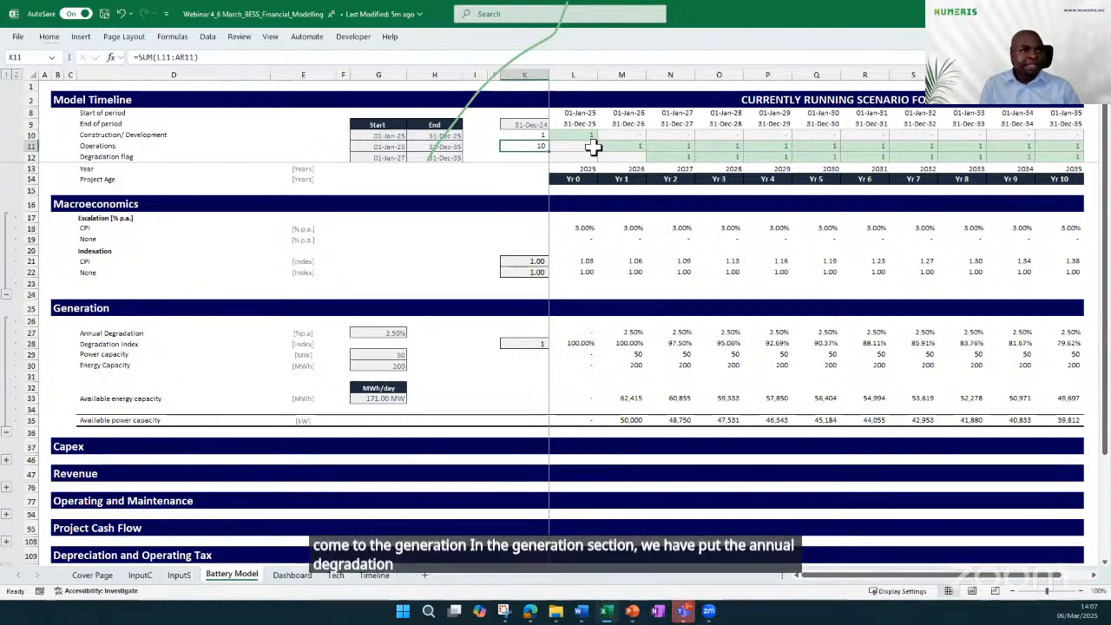
pyautogui.click(576, 72)
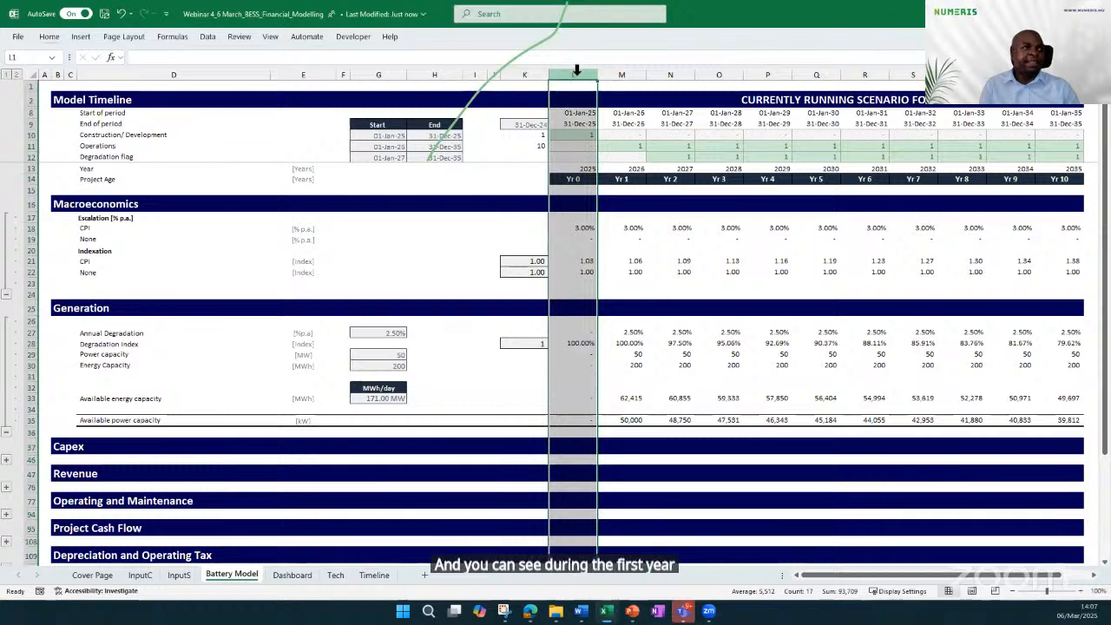
pyautogui.click(624, 71)
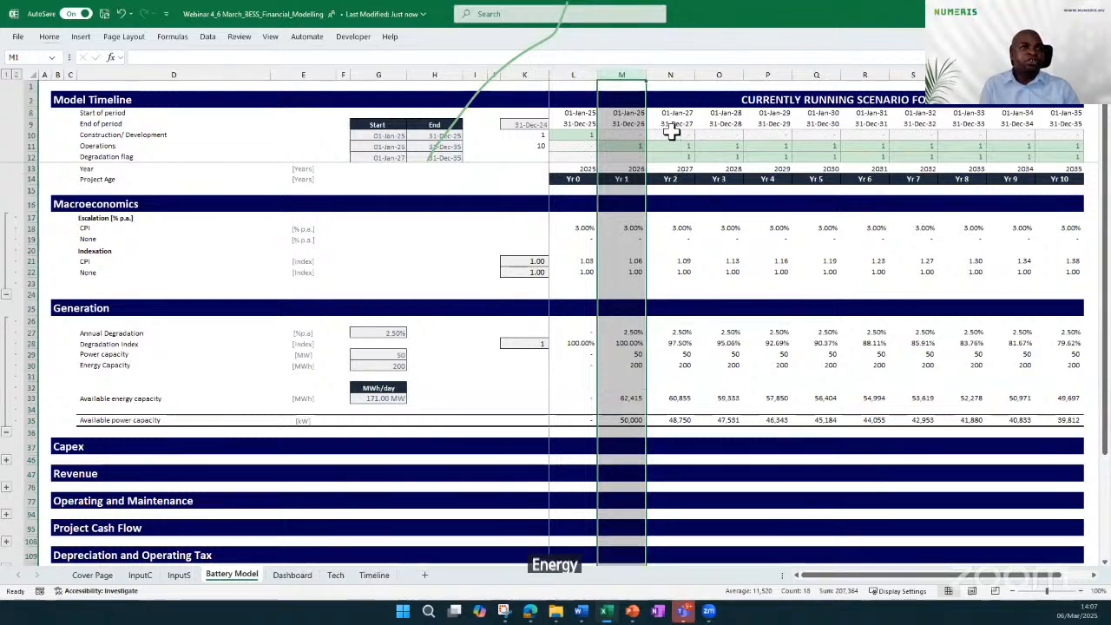
pyautogui.click(621, 346)
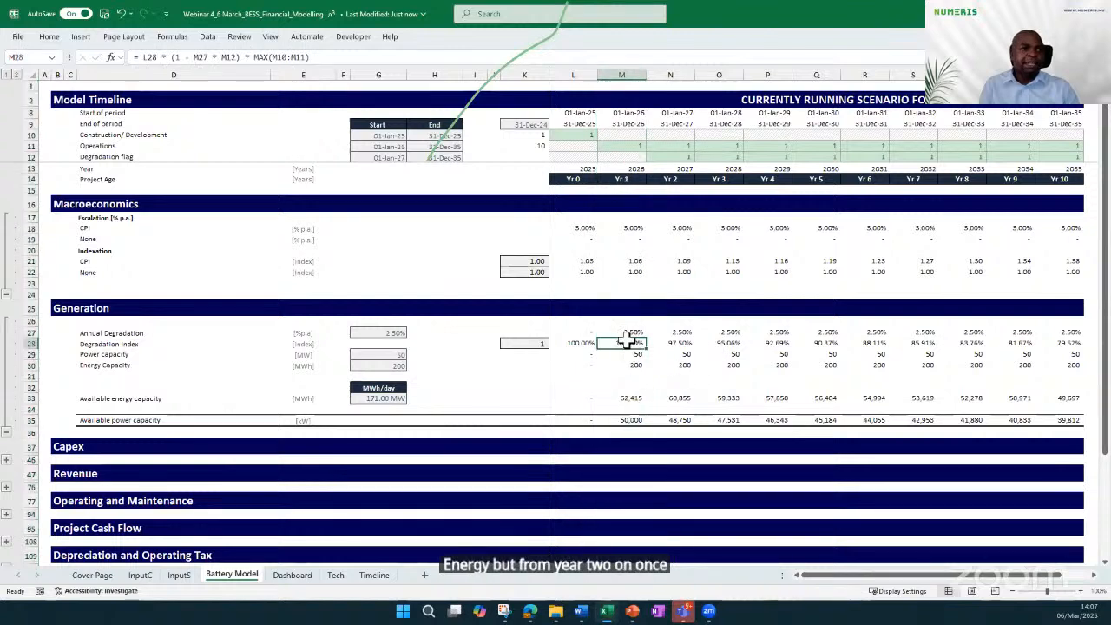
pyautogui.press('Right')
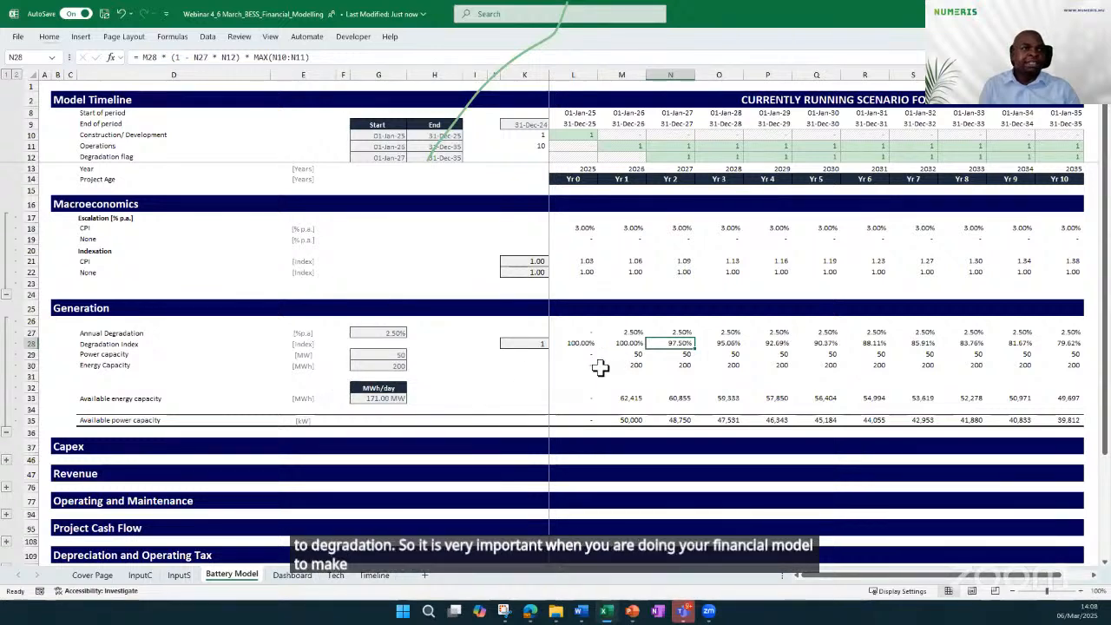
# Inspect the available energy capacity row in Generation: its MWh/day input and the yearly formulas for 2025 and 2026
pyautogui.click(118, 396)
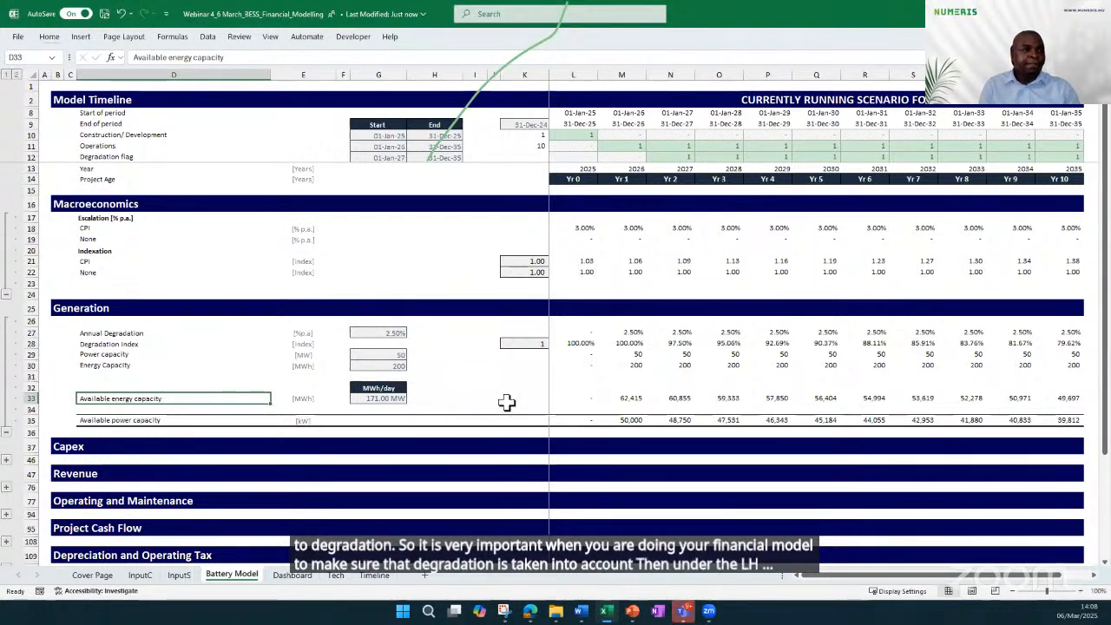
pyautogui.click(388, 399)
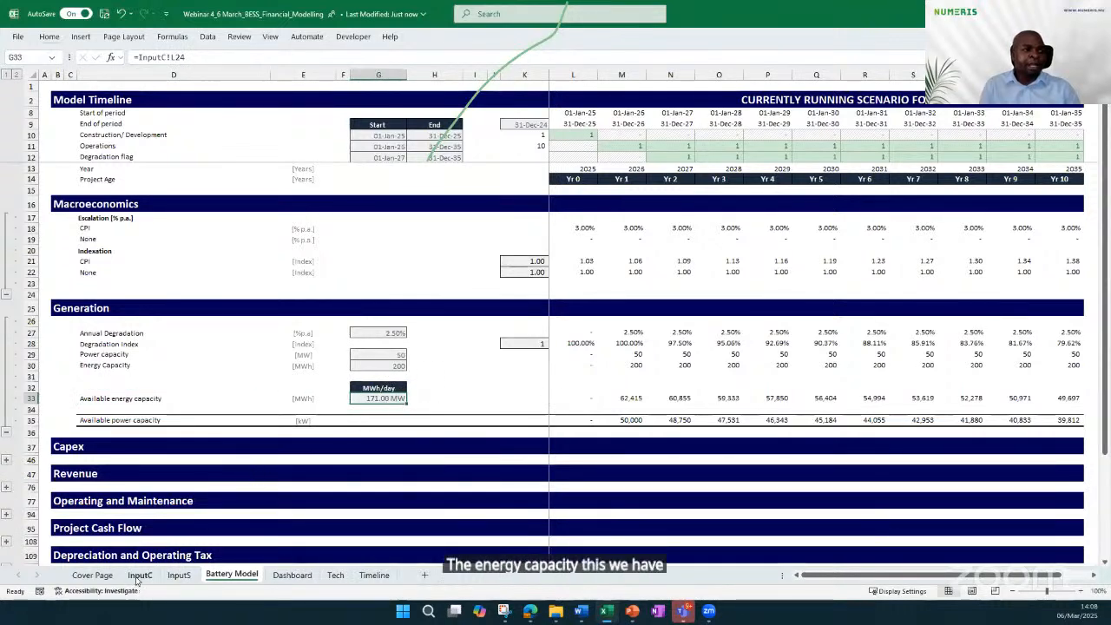
pyautogui.click(586, 397)
pyautogui.click(378, 398)
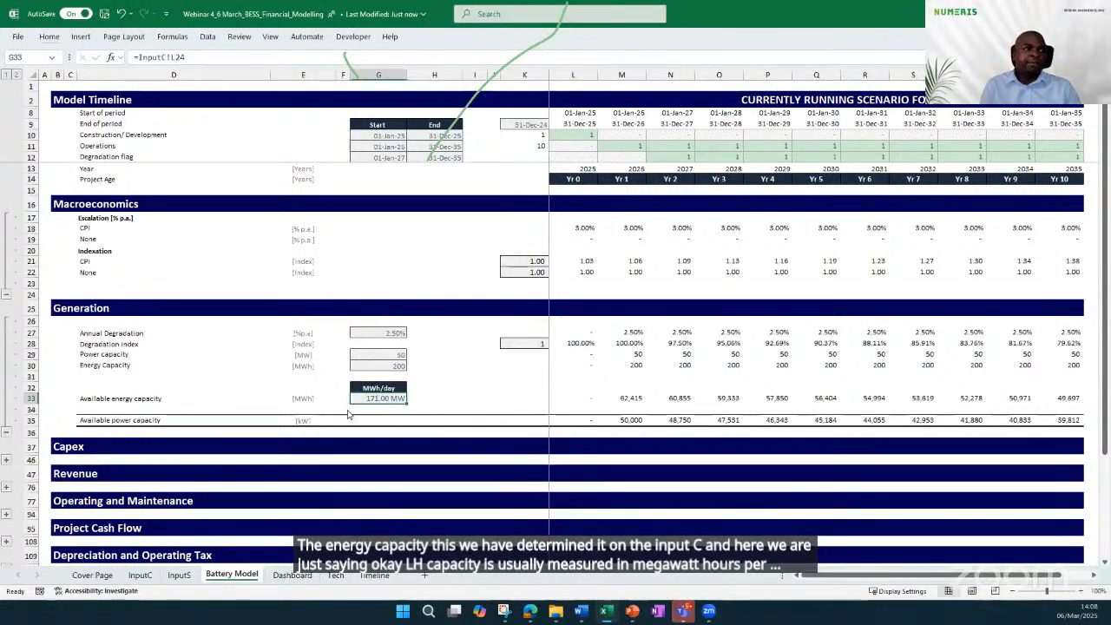
pyautogui.click(593, 399)
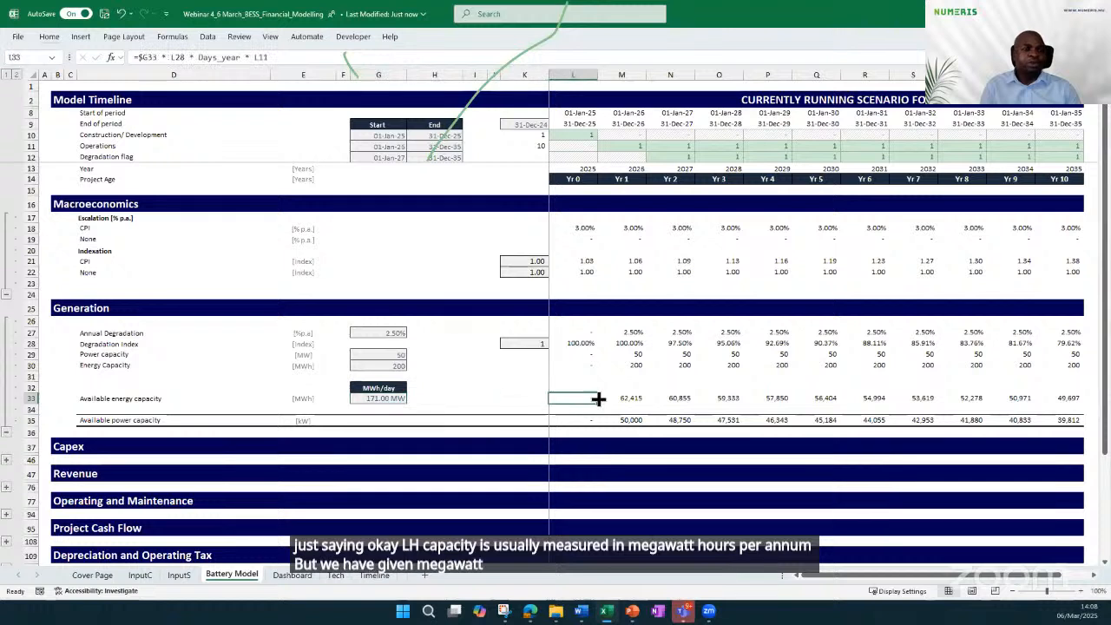
pyautogui.click(623, 399)
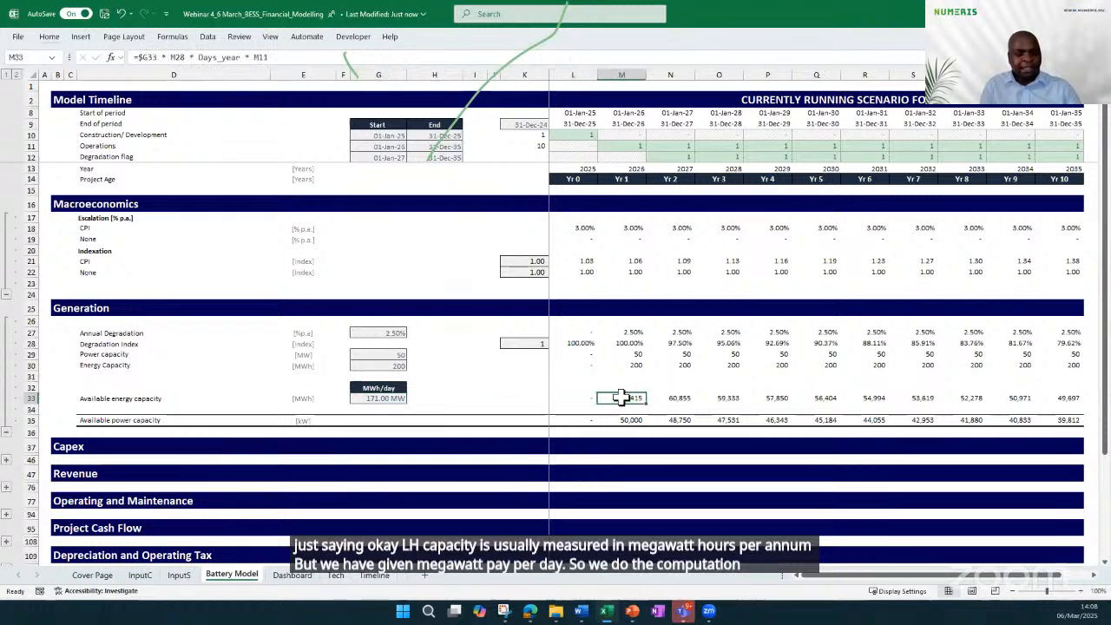
pyautogui.doubleClick(622, 397)
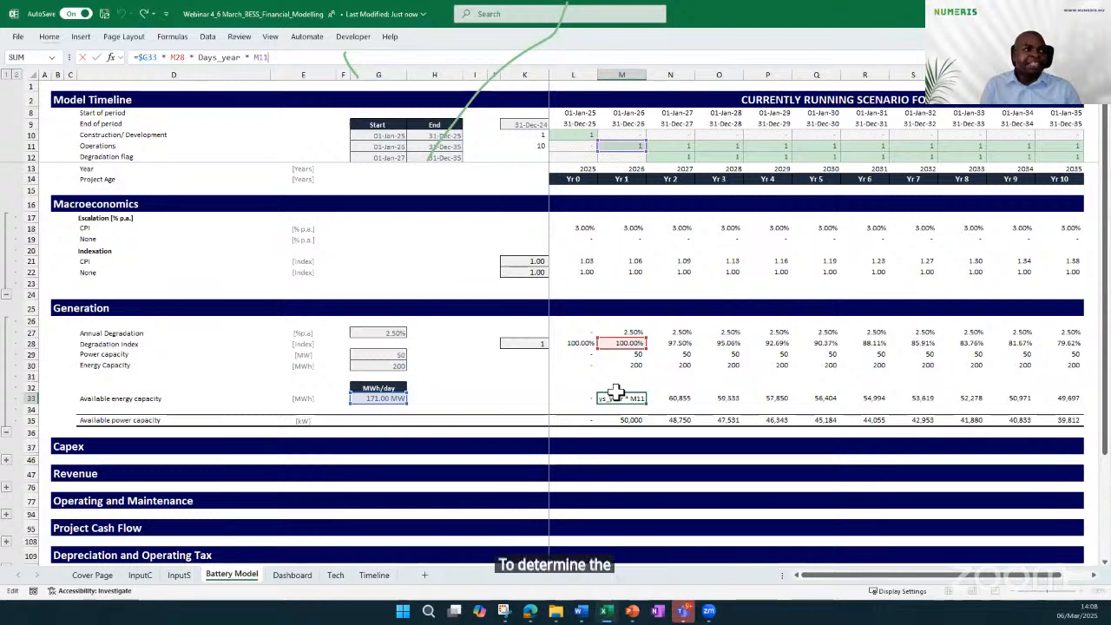
# Inspect the available power capacity formulas in the Generation section from 2026 through 2029
pyautogui.click(130, 425)
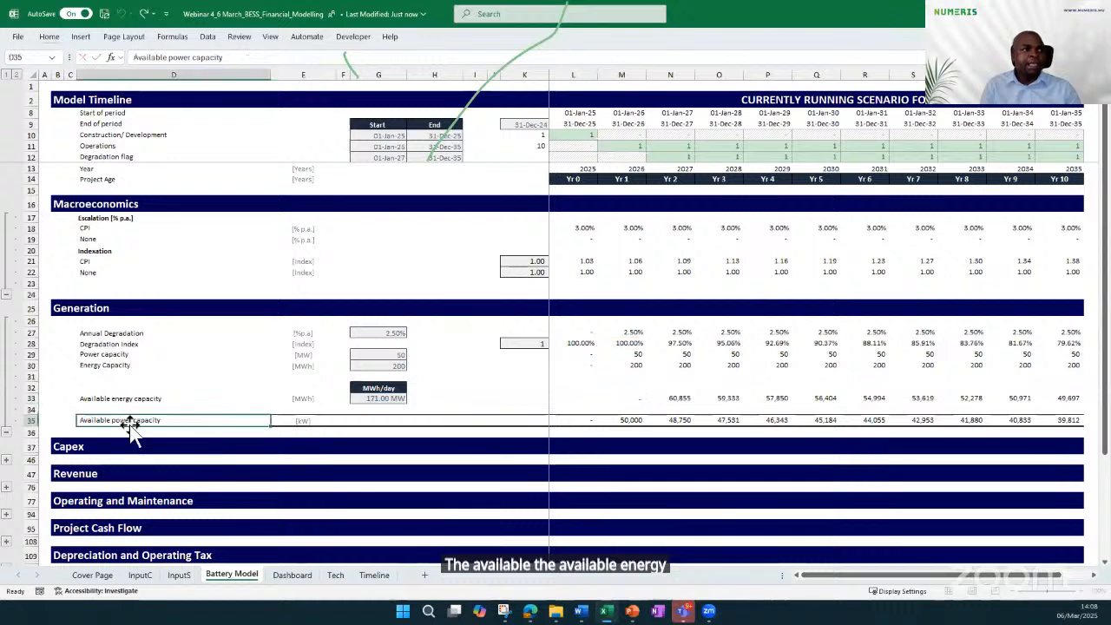
pyautogui.click(623, 420)
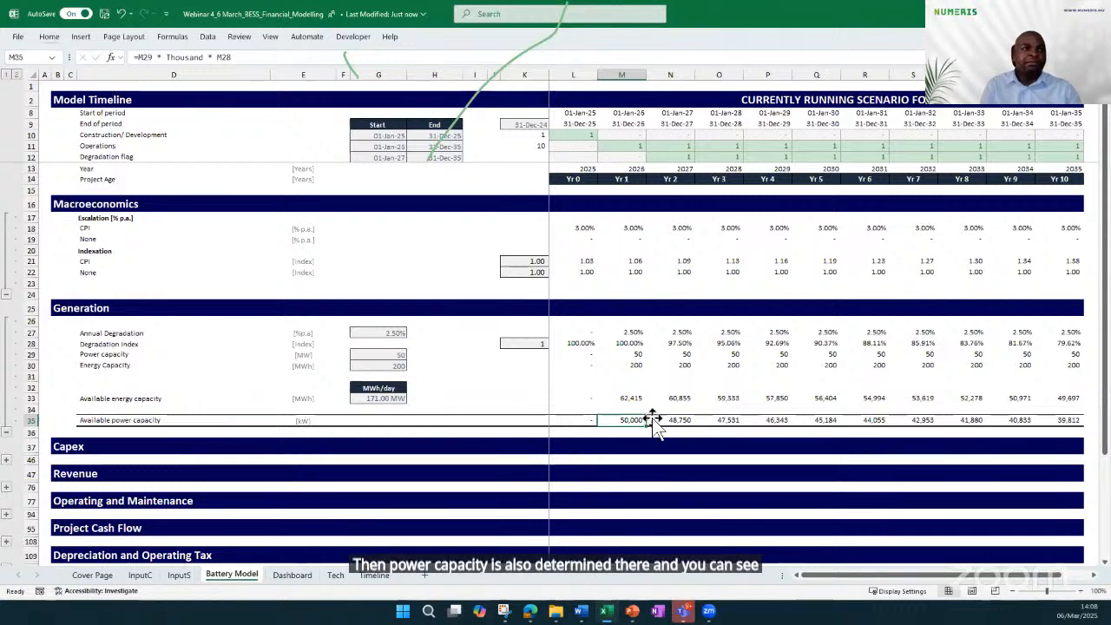
pyautogui.click(651, 420)
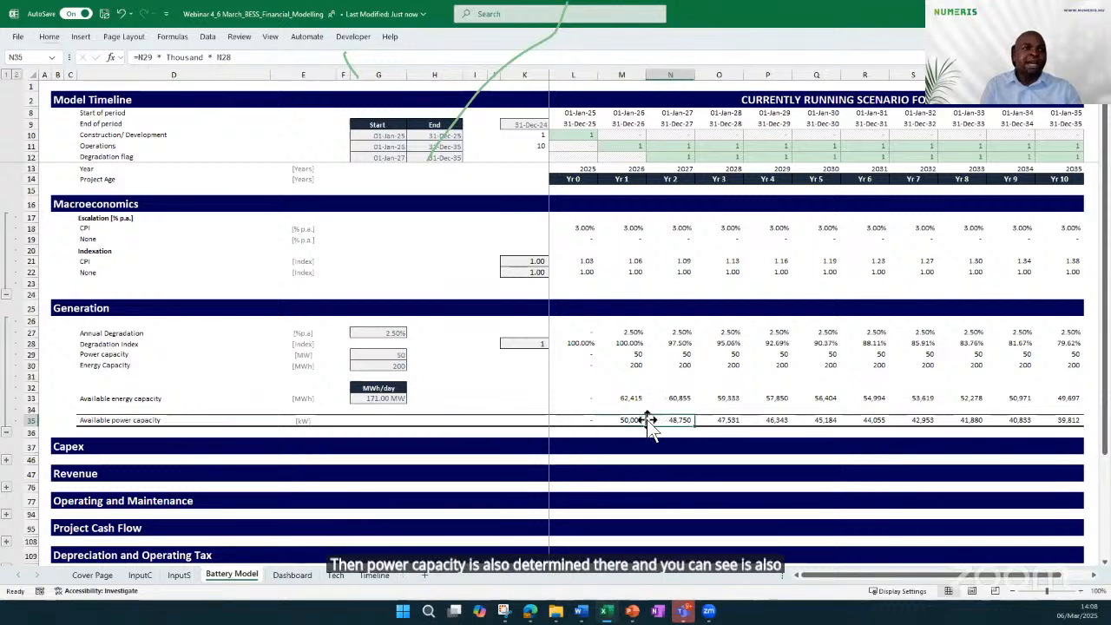
pyautogui.click(731, 419)
pyautogui.click(777, 420)
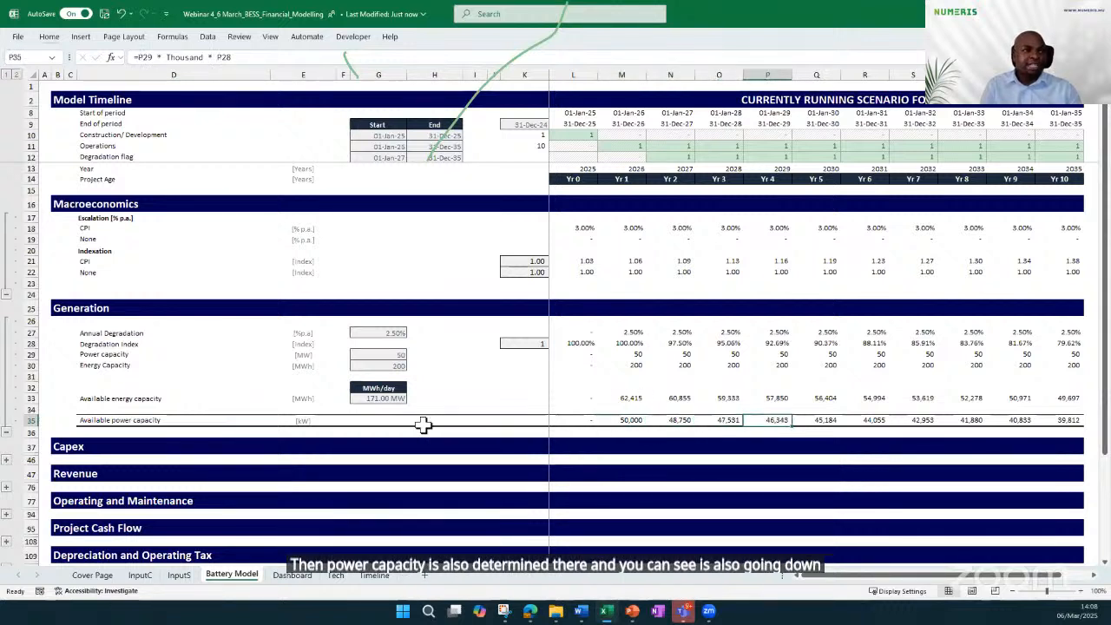
# Expand the Capex section and examine the 2025 battery pack, balance of plant, grid connection and total capex cells
pyautogui.click(5, 459)
pyautogui.scroll(-3, 185, 449)
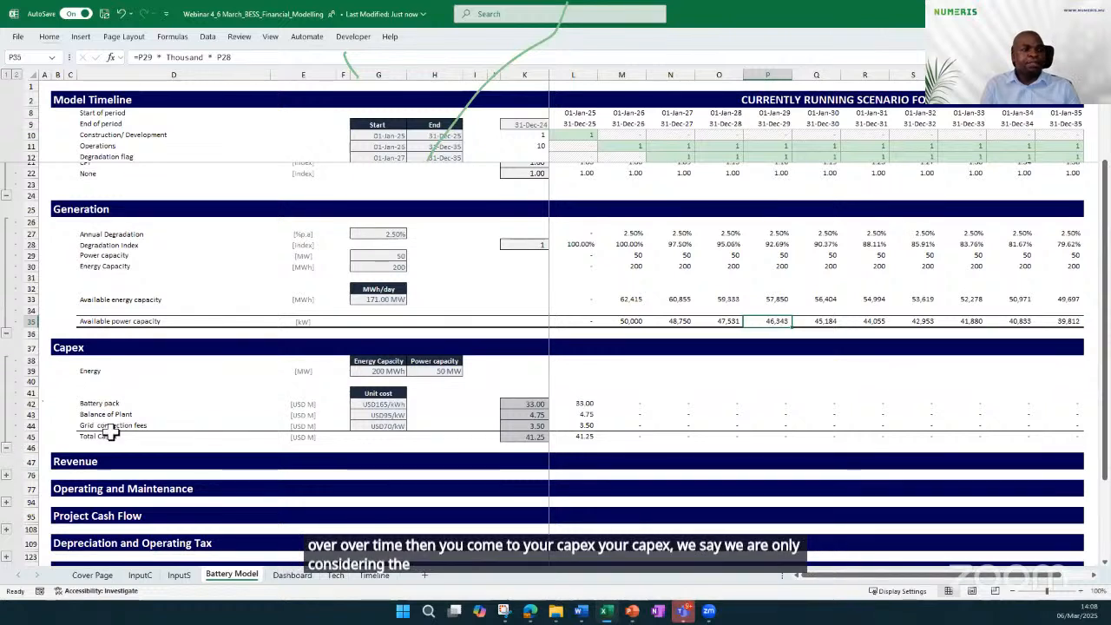
pyautogui.click(578, 403)
pyautogui.moveTo(578, 423); pyautogui.dragTo(579, 435)
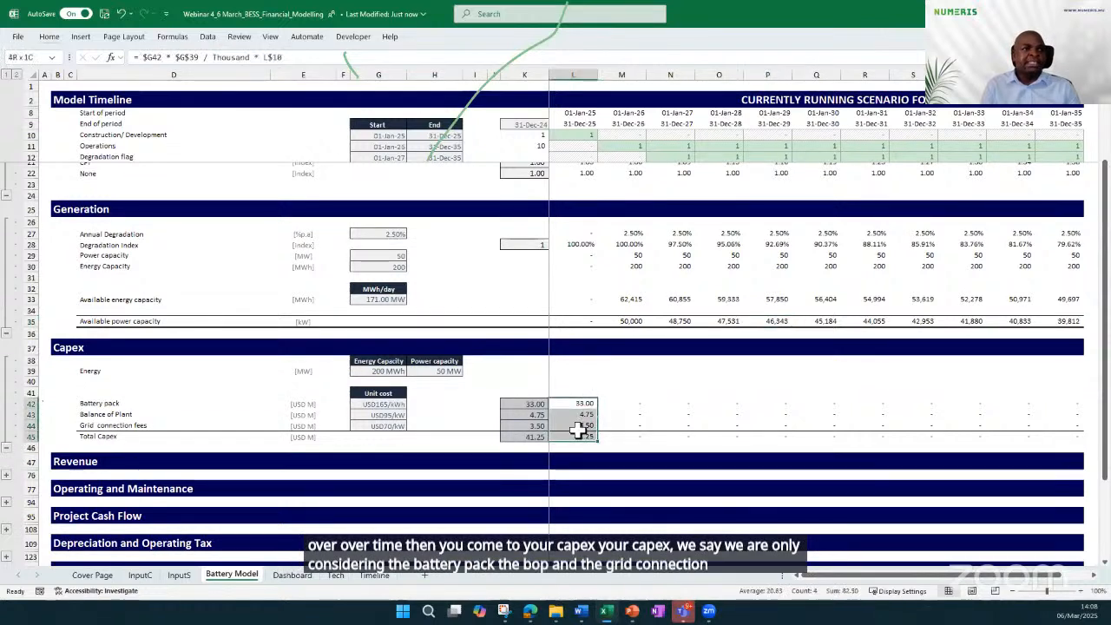
pyautogui.click(576, 73)
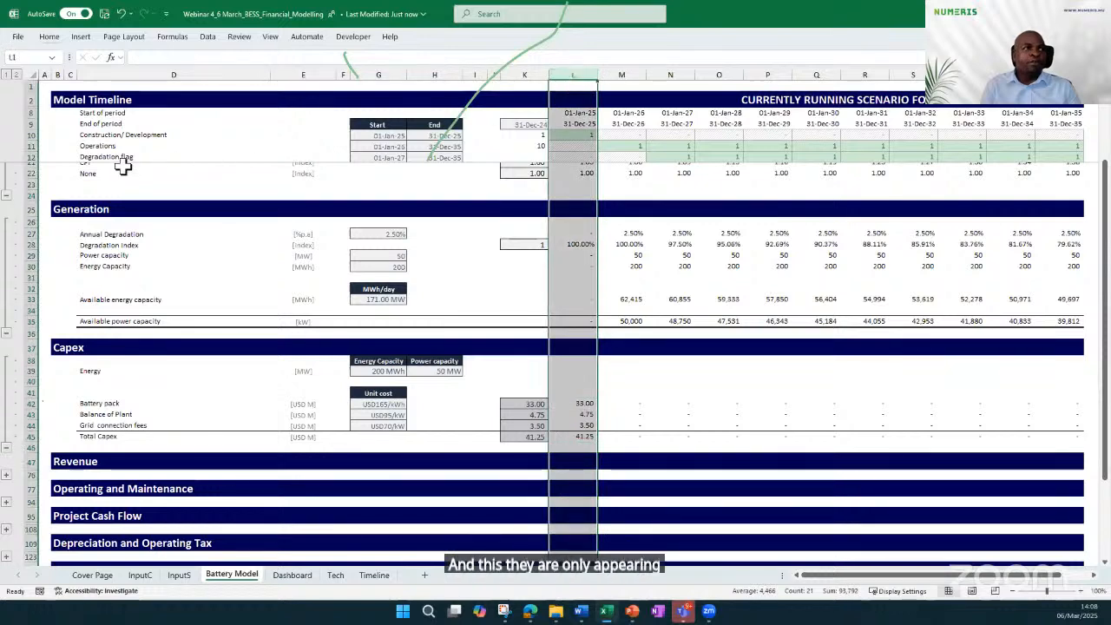
# Expand the Revenue section and inspect the capacity payment's Active switch, CPI row and 2025 nominal price formula
pyautogui.click(5, 476)
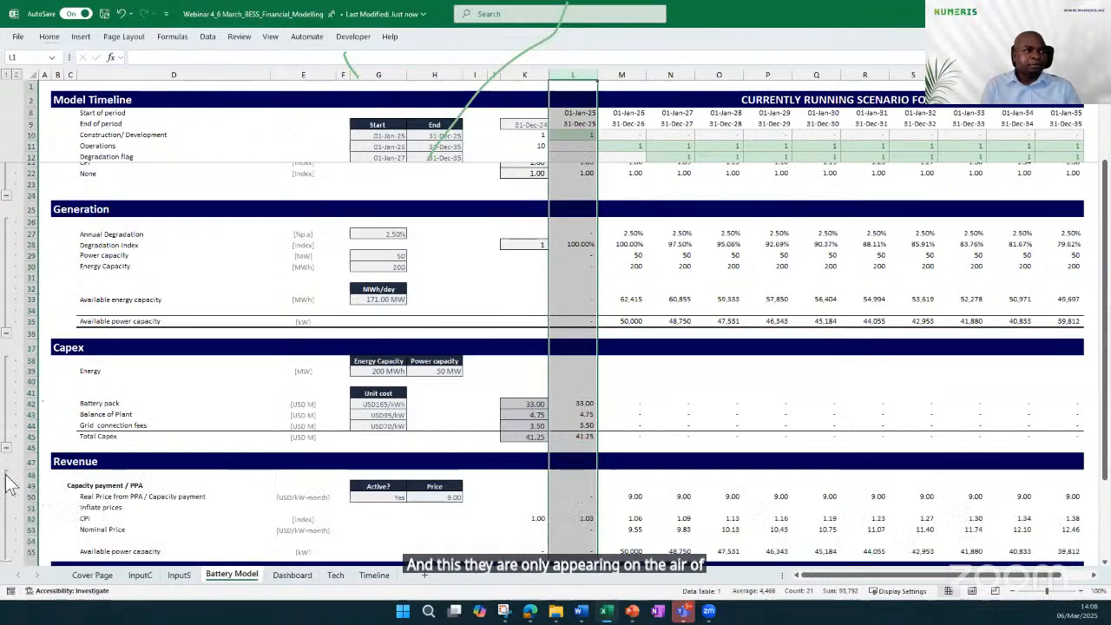
pyautogui.scroll(-7, 176, 352)
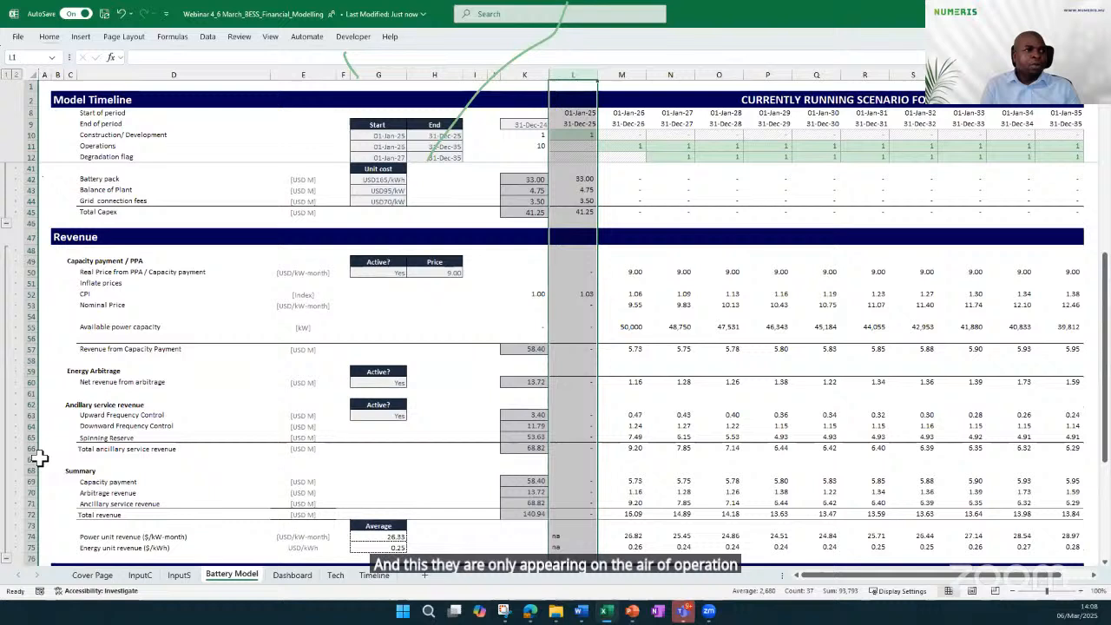
pyautogui.click(698, 336)
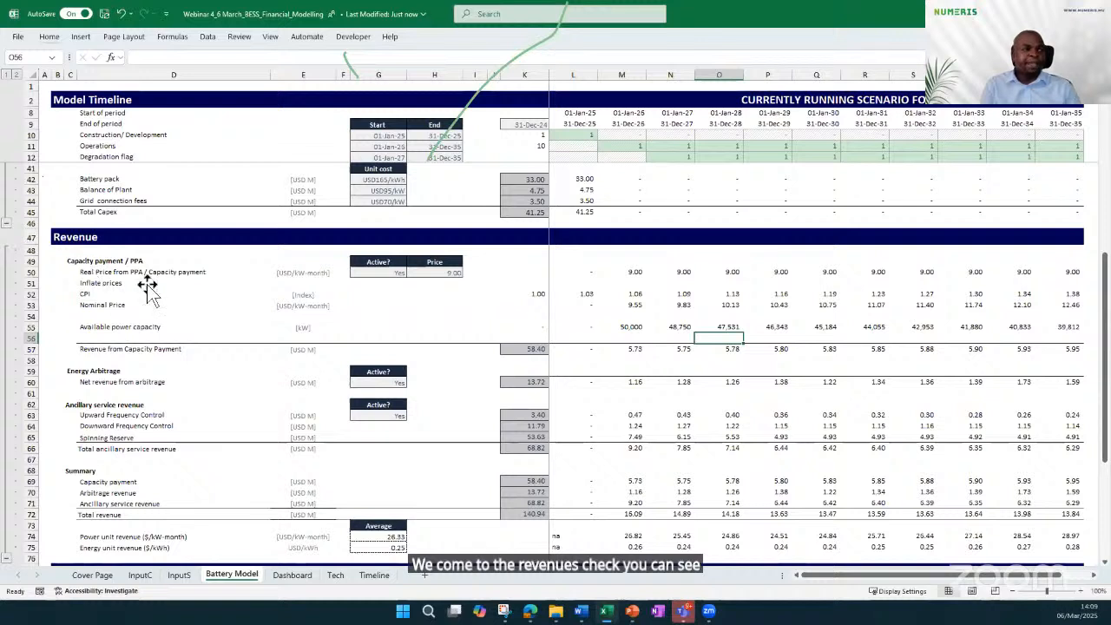
pyautogui.click(388, 276)
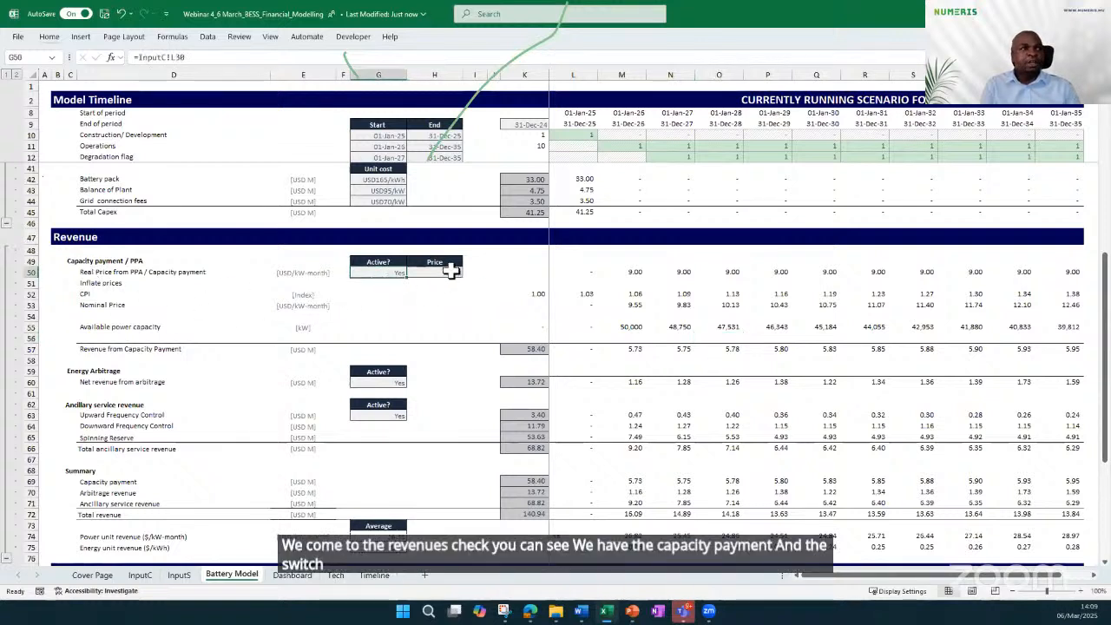
pyautogui.click(85, 294)
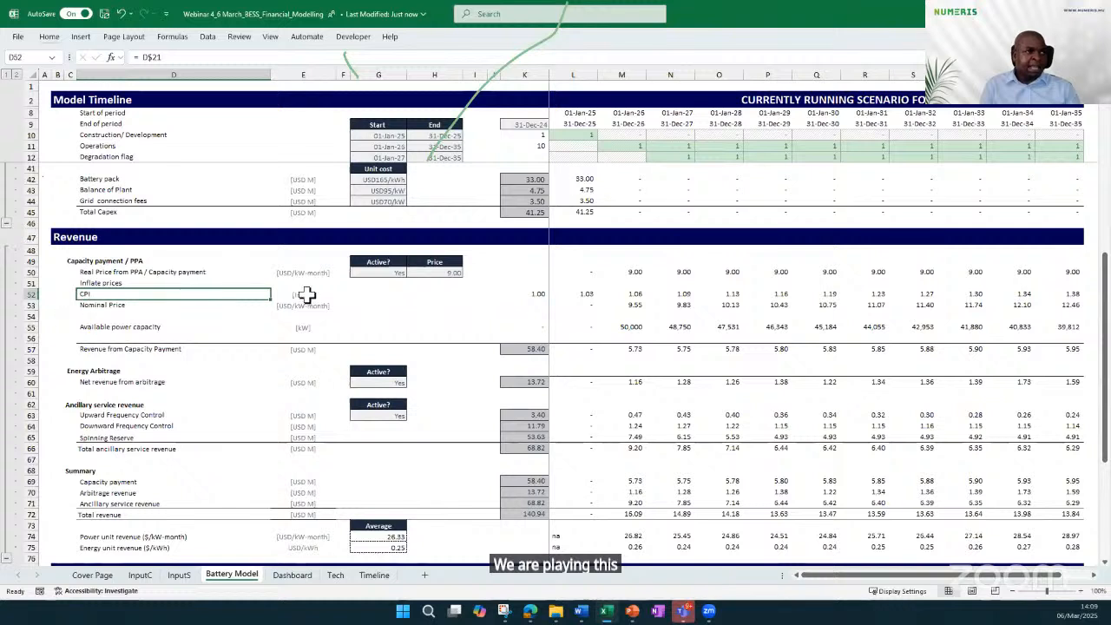
pyautogui.click(583, 303)
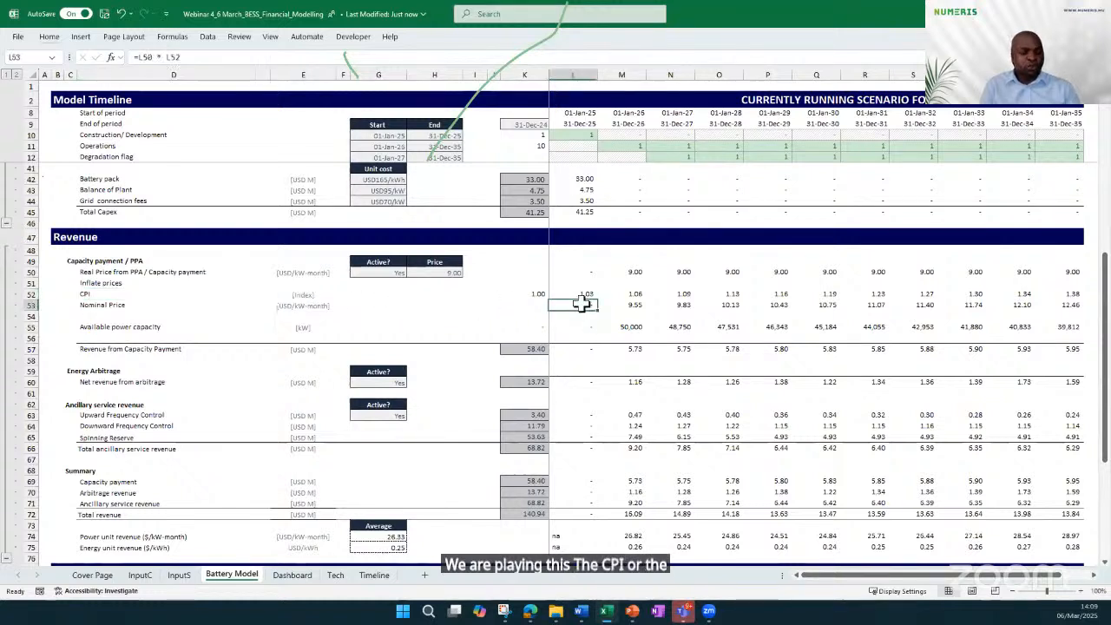
pyautogui.doubleClick(573, 304)
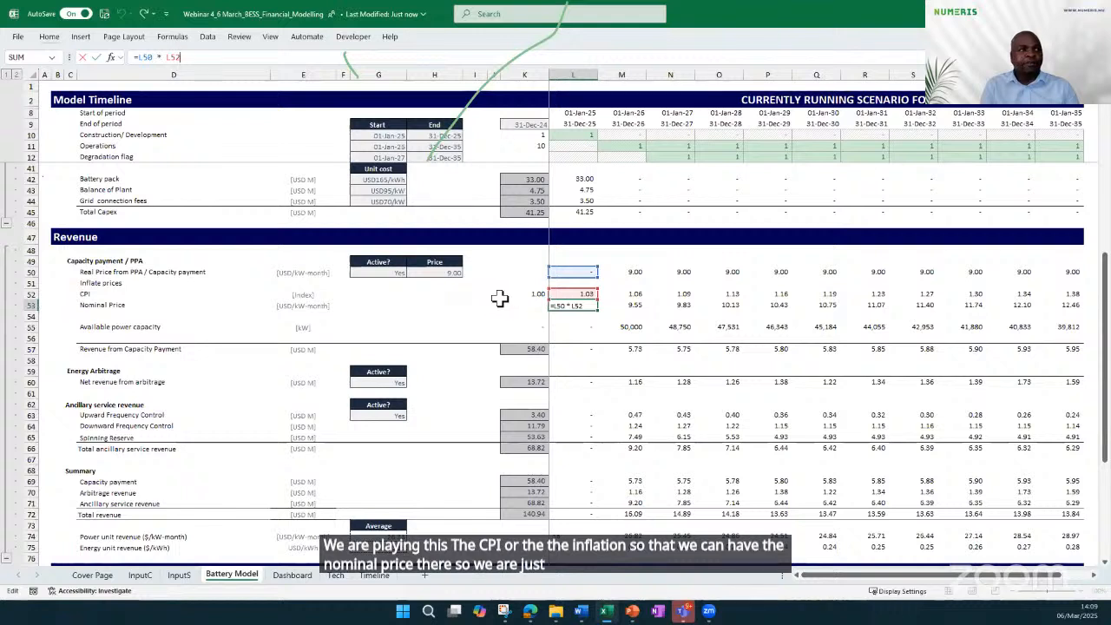
# Inspect the 2025 Revenue from Capacity Payment formula and the Active switch for energy arbitrage
pyautogui.click(126, 347)
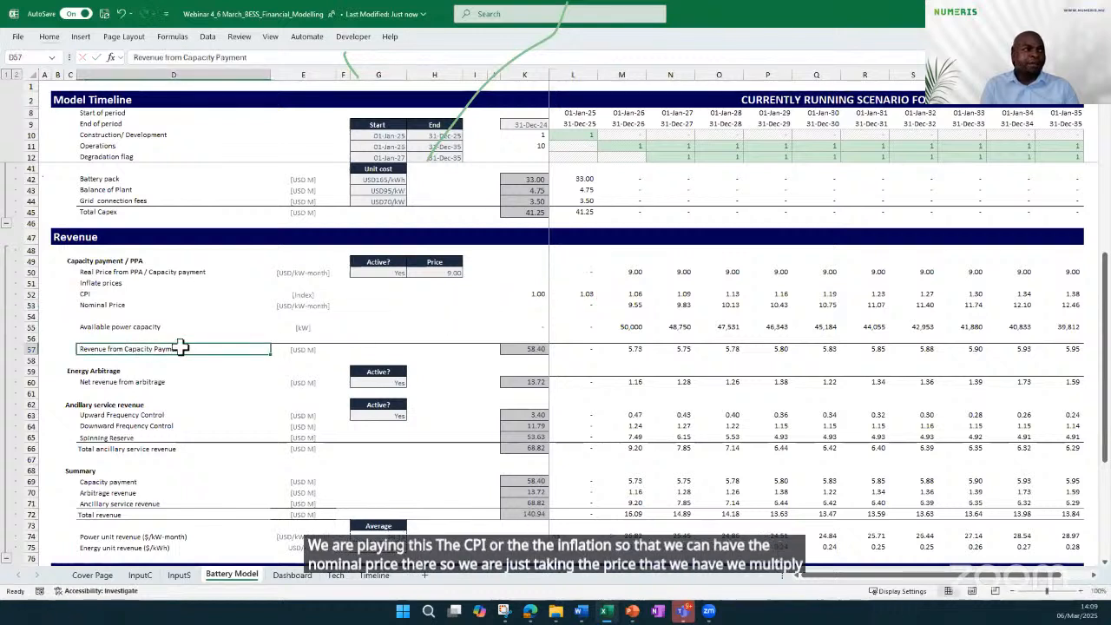
pyautogui.click(595, 349)
pyautogui.doubleClick(588, 345)
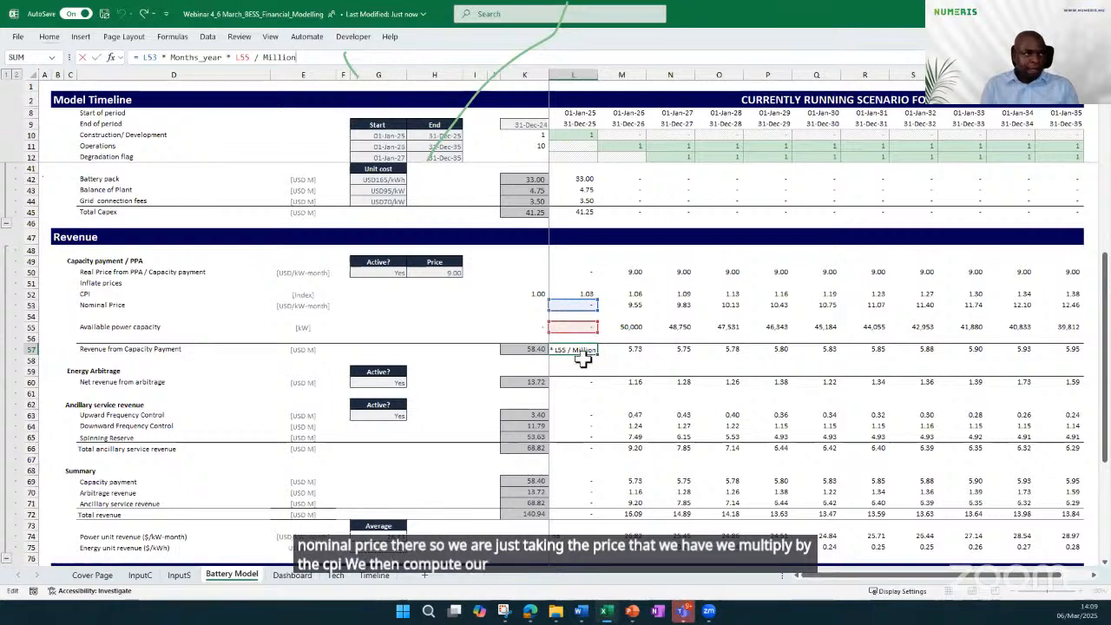
pyautogui.click(366, 449)
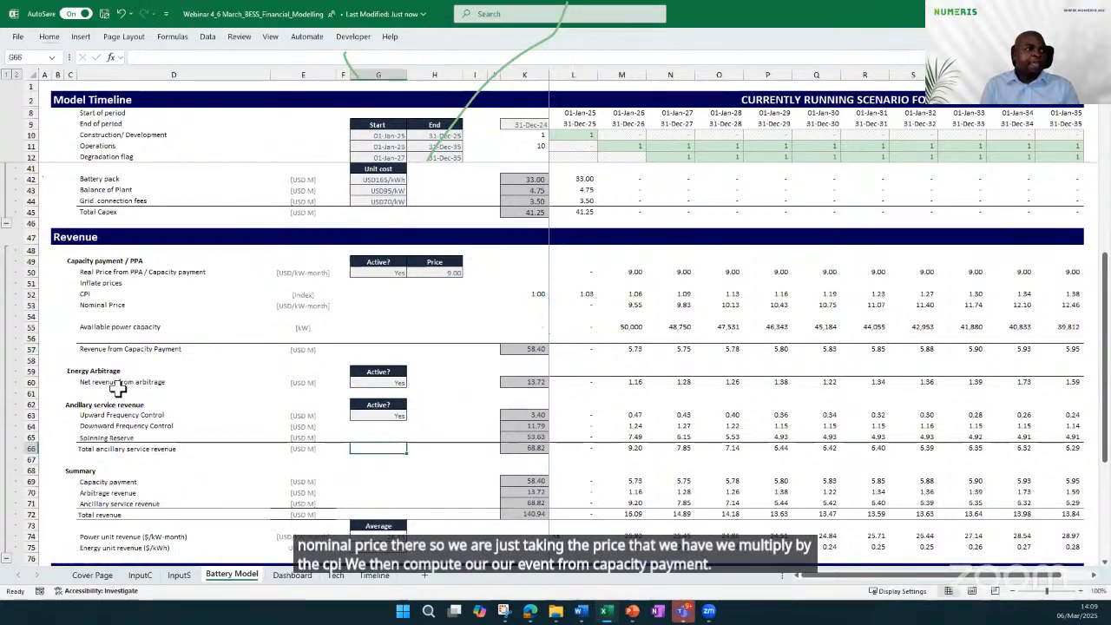
pyautogui.click(379, 382)
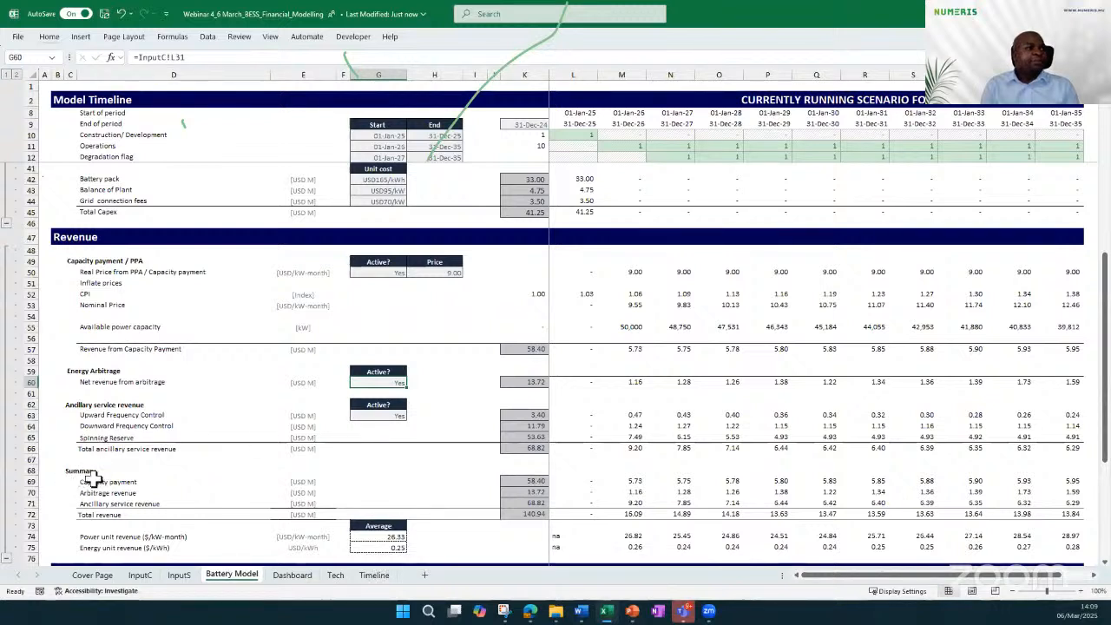
# Inspect the 2025 Total revenue sum formula in the Revenue summary, leaving the formula unchanged
pyautogui.click(583, 512)
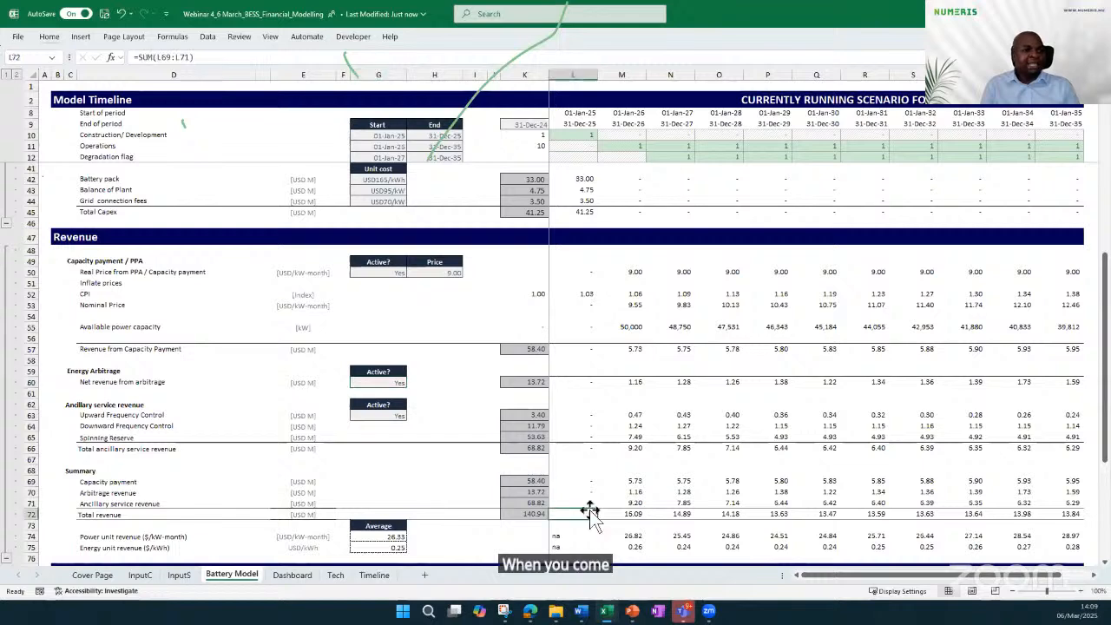
pyautogui.doubleClick(583, 512)
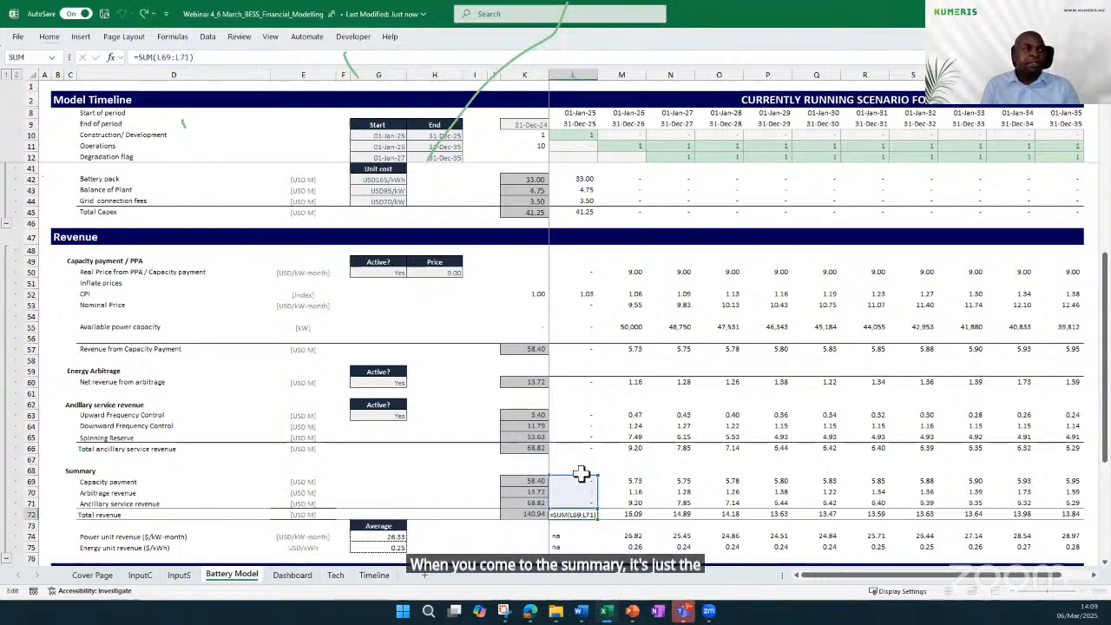
pyautogui.scroll(-5, 590, 449)
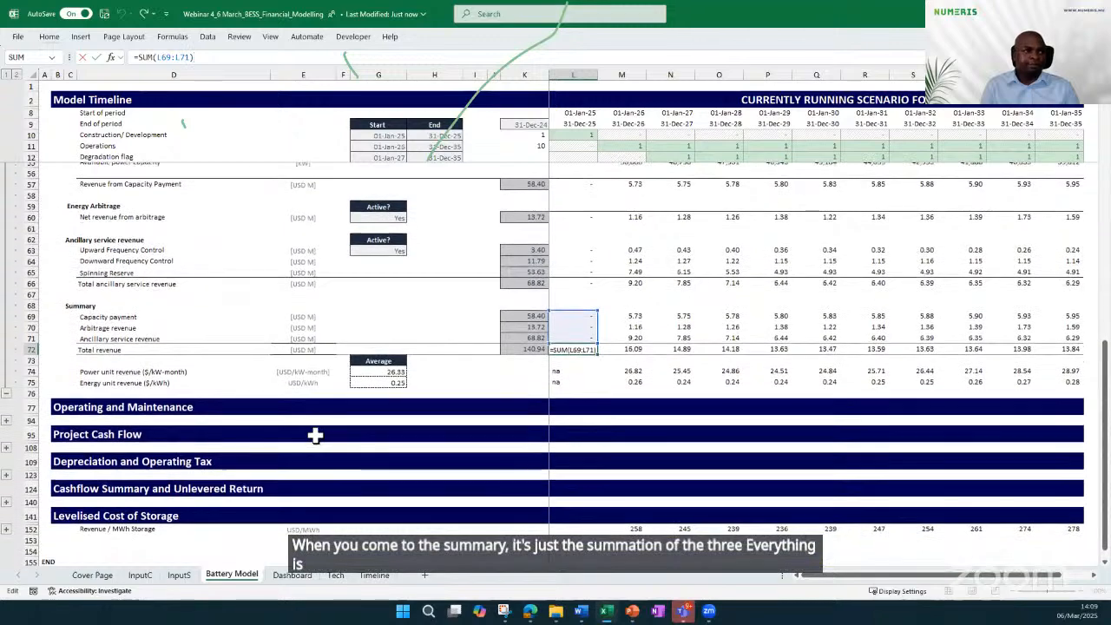
pyautogui.click(314, 435)
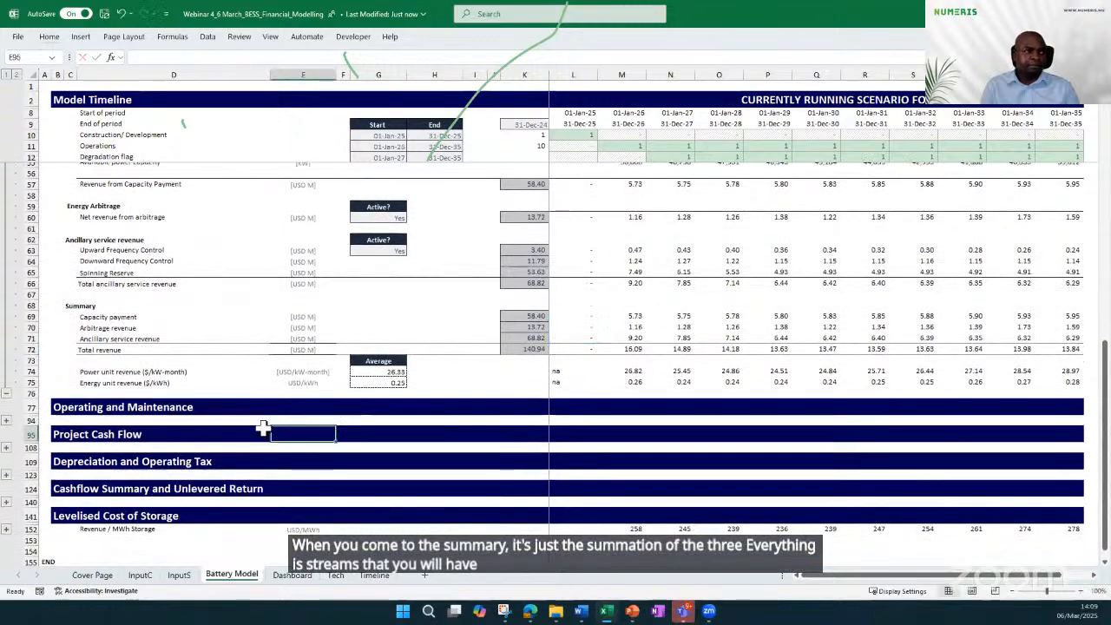
# Expand the Operating and Maintenance section and examine its Total revenue, Available energy capacity and Energy Capacity driver rows, including the 2026 energy capacity formula
pyautogui.click(6, 421)
pyautogui.scroll(-3, 233, 364)
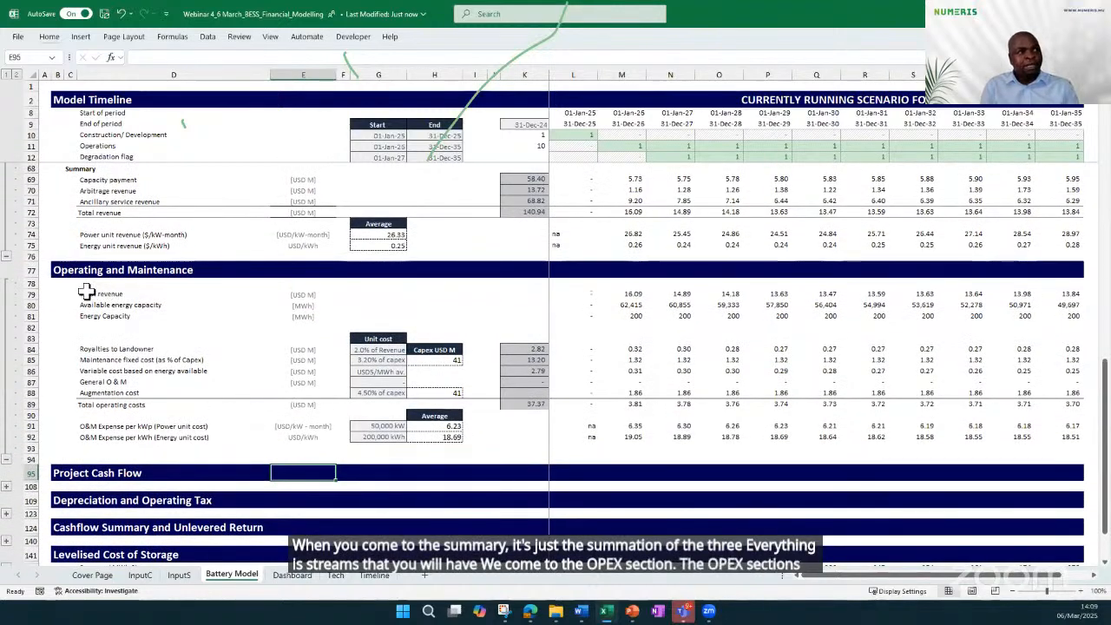
pyautogui.click(26, 294)
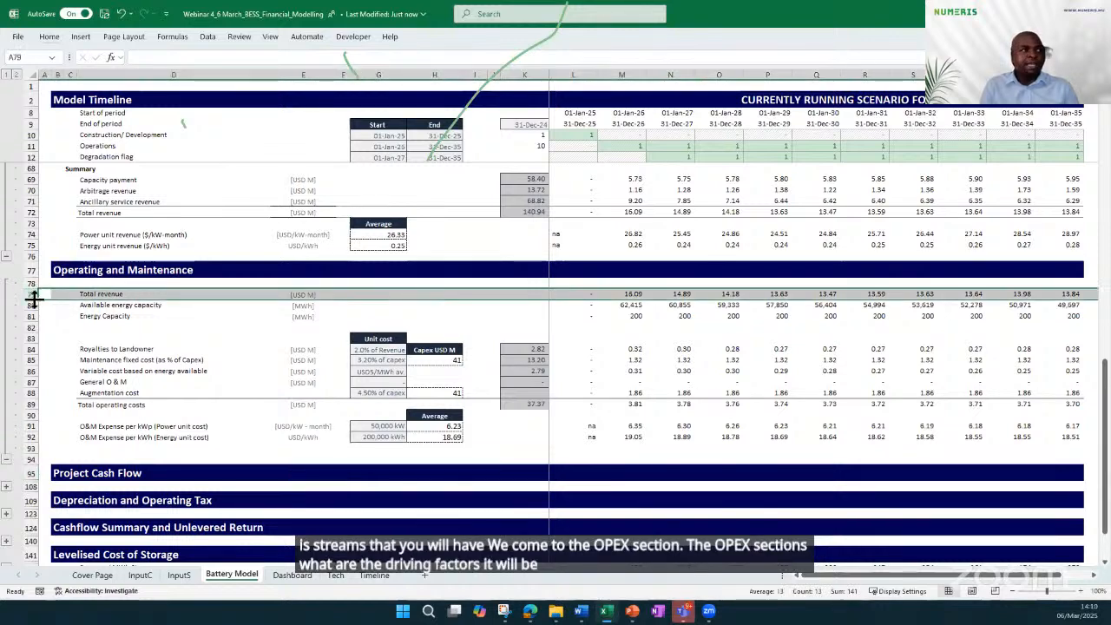
pyautogui.click(26, 304)
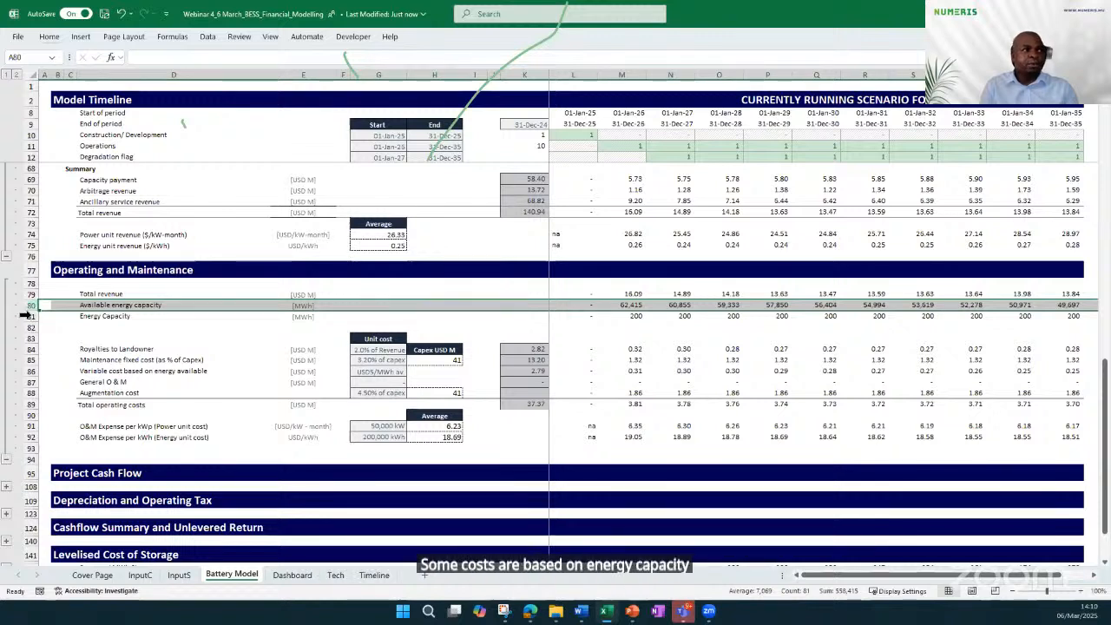
pyautogui.click(26, 316)
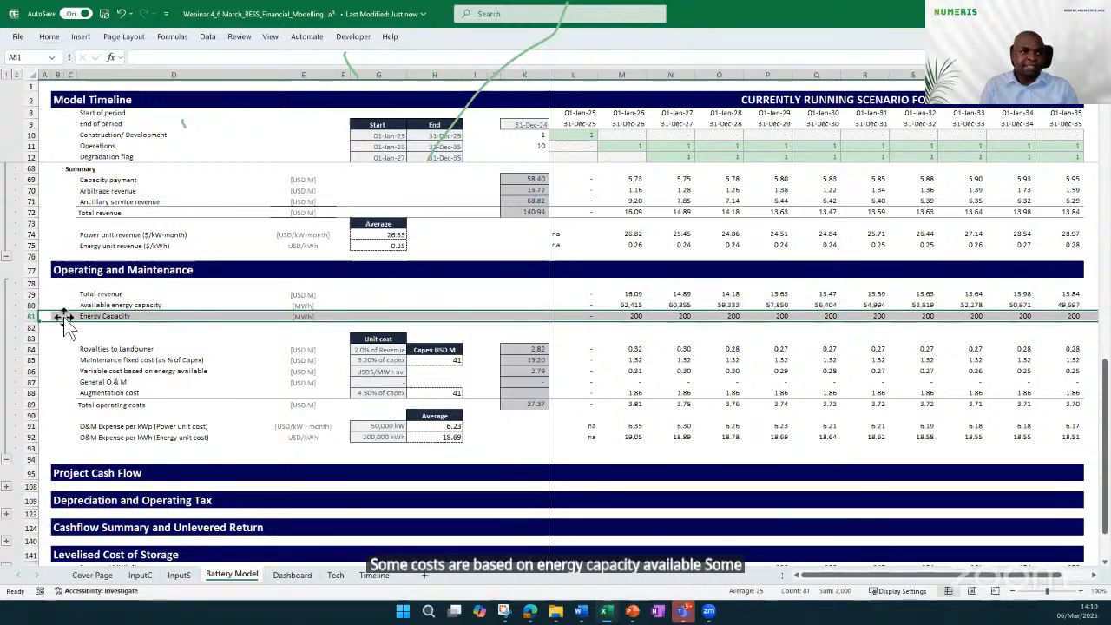
pyautogui.click(631, 316)
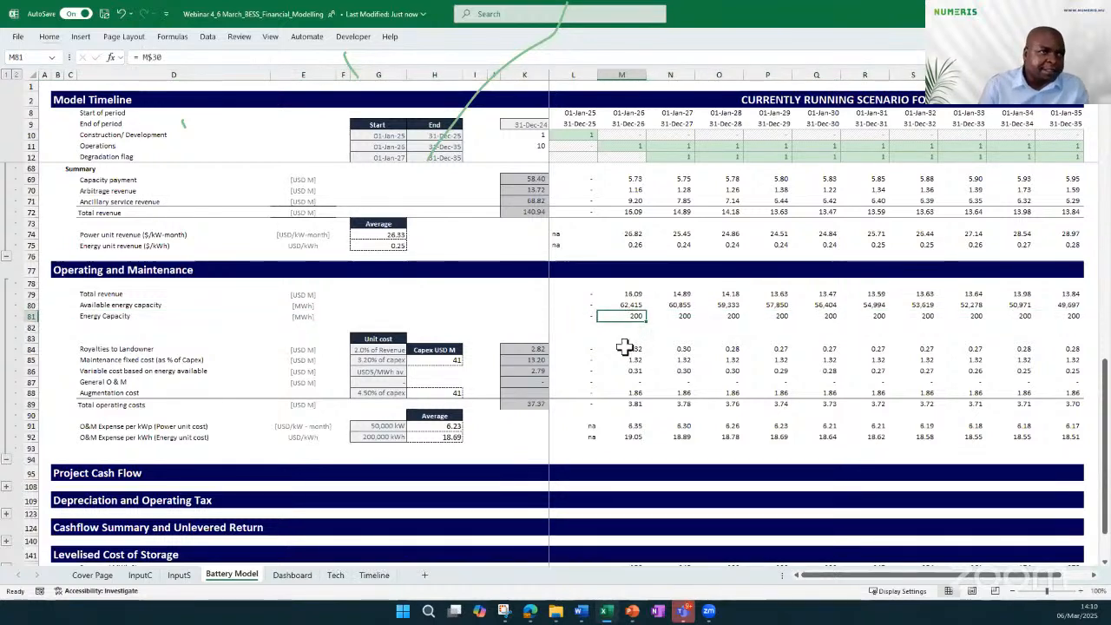
# Inspect the capex base for the fixed maintenance cost, the 2025 column and the 2025 General O & M formula
pyautogui.click(428, 360)
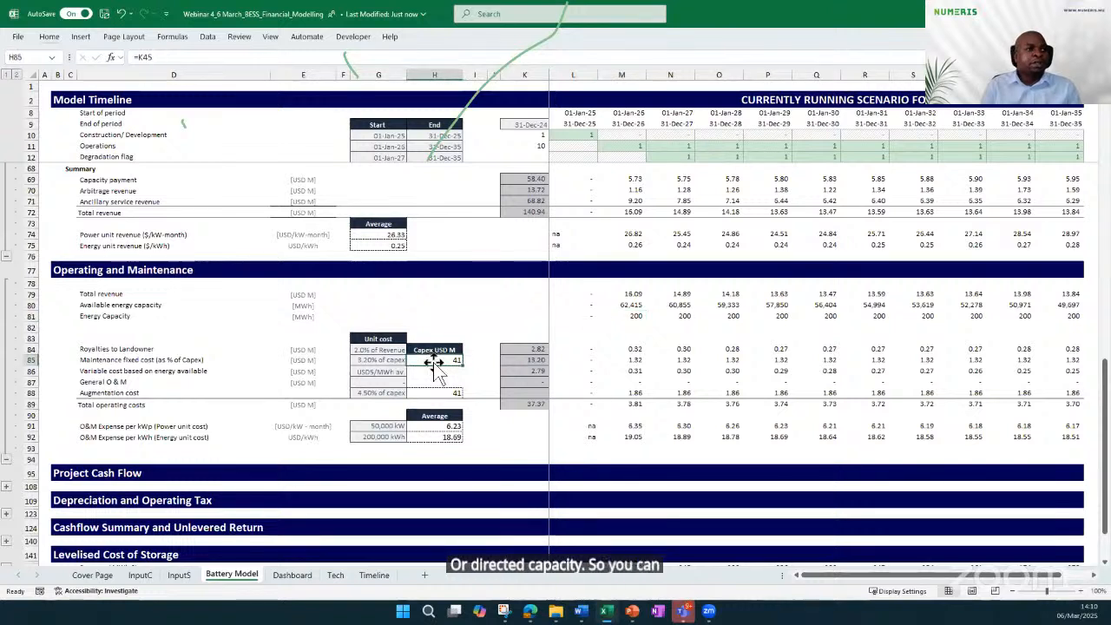
pyautogui.click(576, 67)
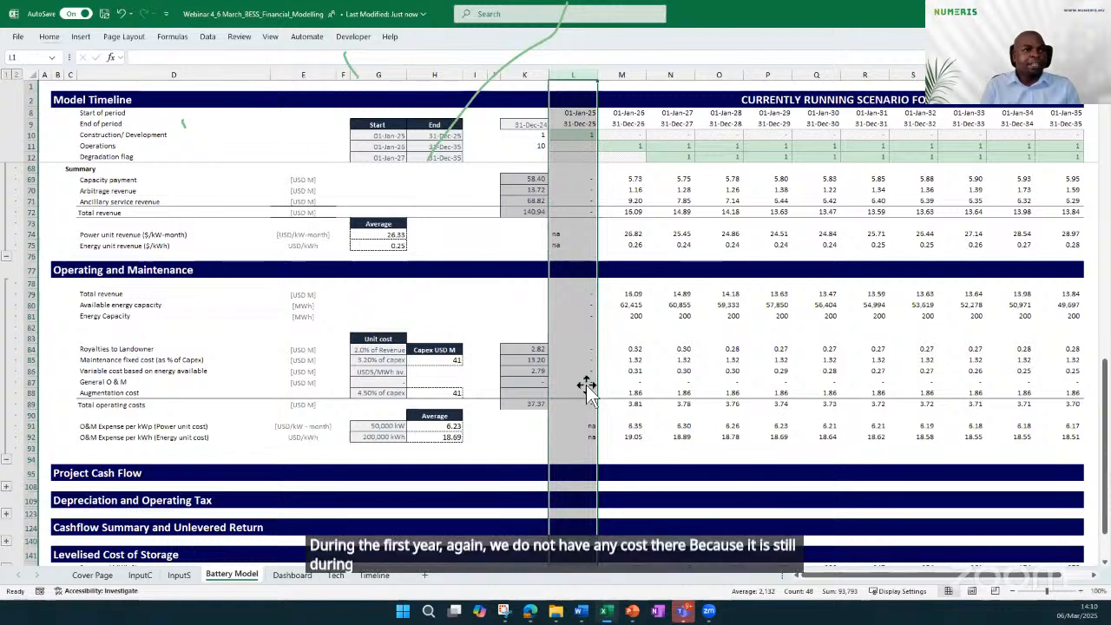
pyautogui.click(584, 383)
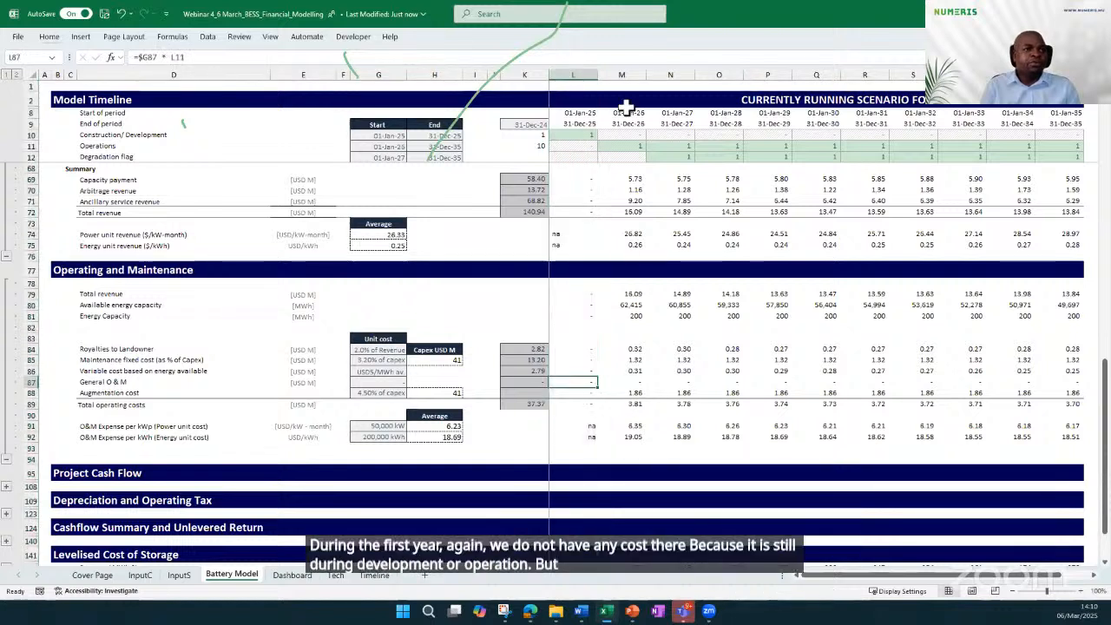
# Examine the 2026 column and the Total operating costs formulas from 2026 through 2029
pyautogui.click(627, 70)
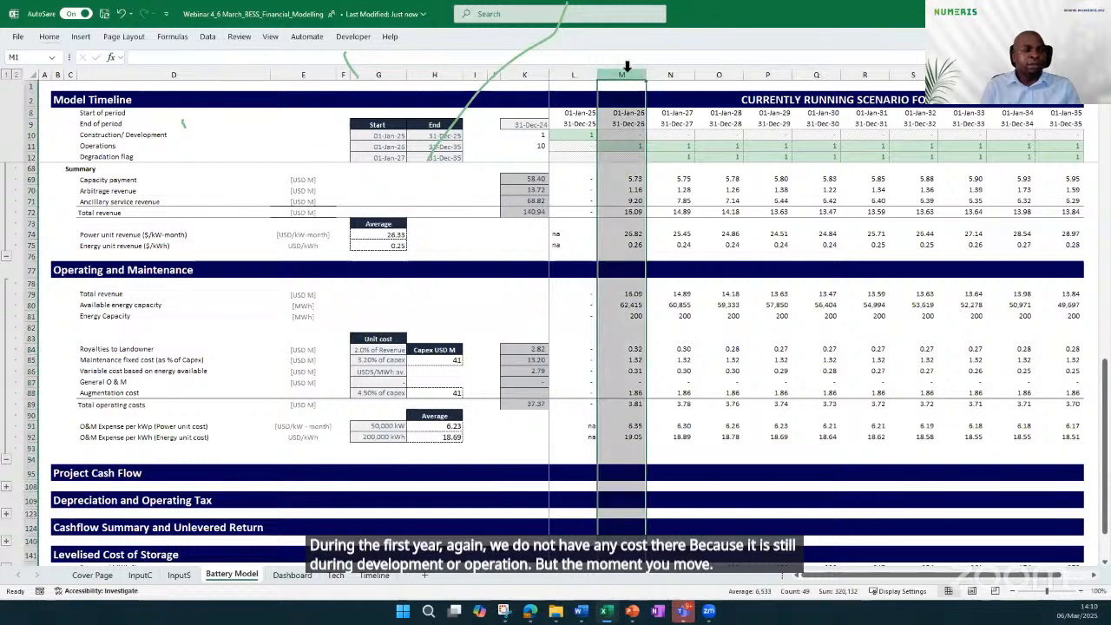
pyautogui.click(631, 404)
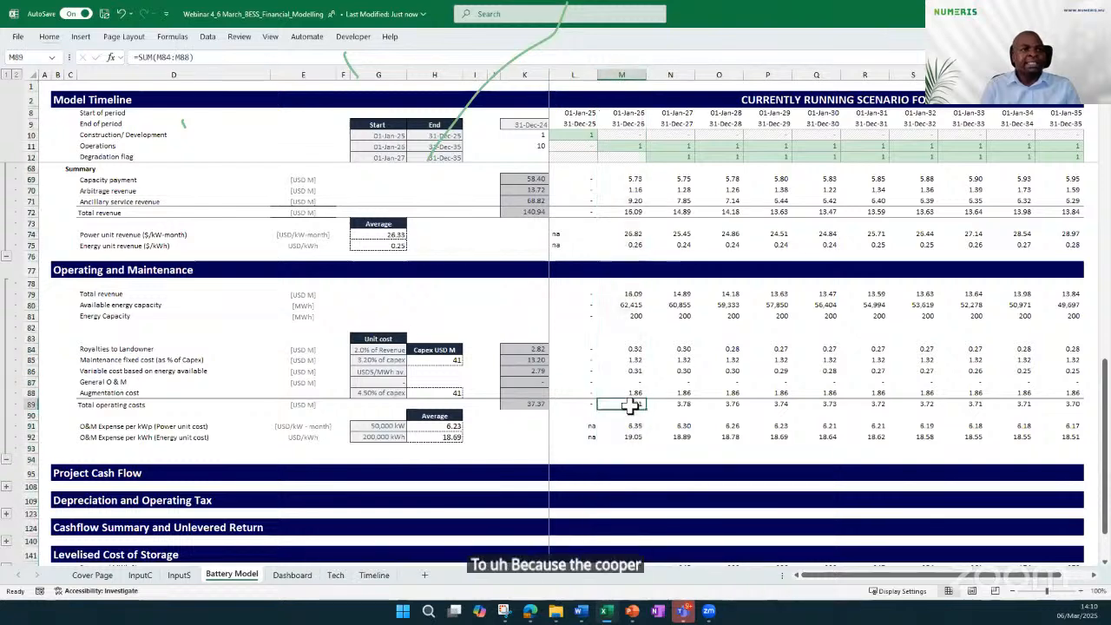
pyautogui.press('Right')
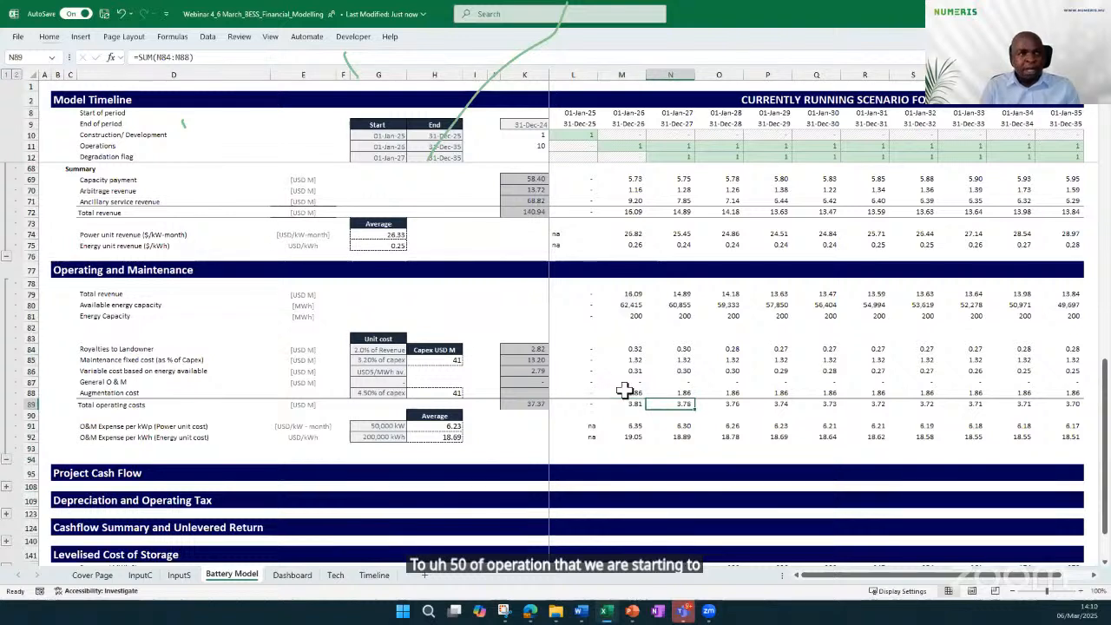
pyautogui.press('Right')
pyautogui.press('Right')
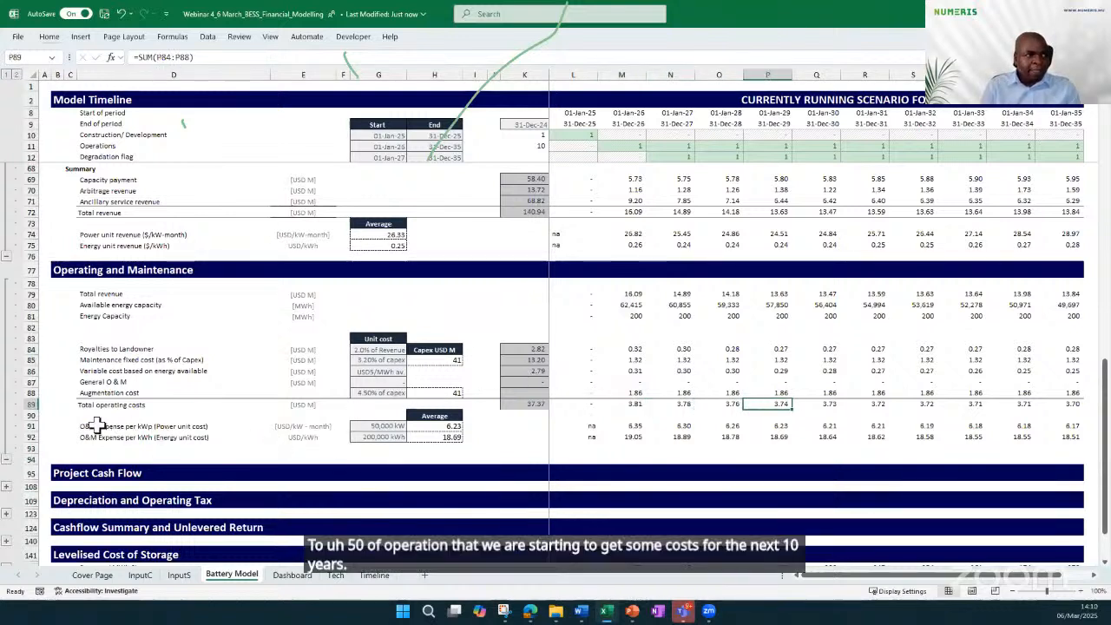
# Expand the Project Cash Flow section and highlight the Pre-tax Operating Cash Flow row
pyautogui.click(7, 488)
pyautogui.scroll(-2, 7, 491)
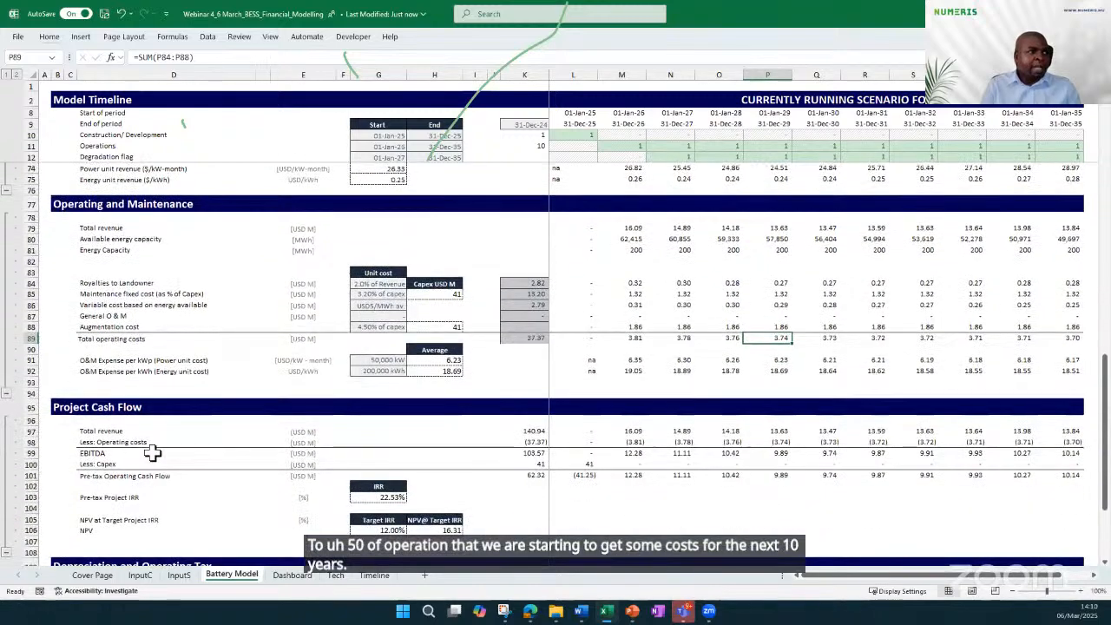
pyautogui.scroll(-2, 144, 458)
pyautogui.scroll(-1, 144, 458)
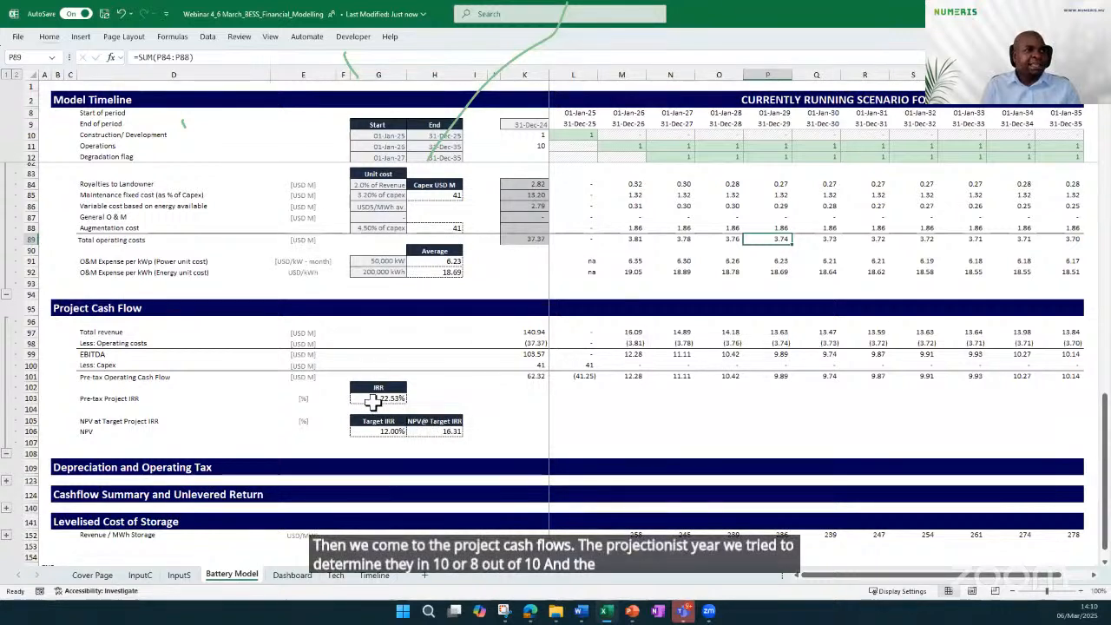
pyautogui.click(89, 374)
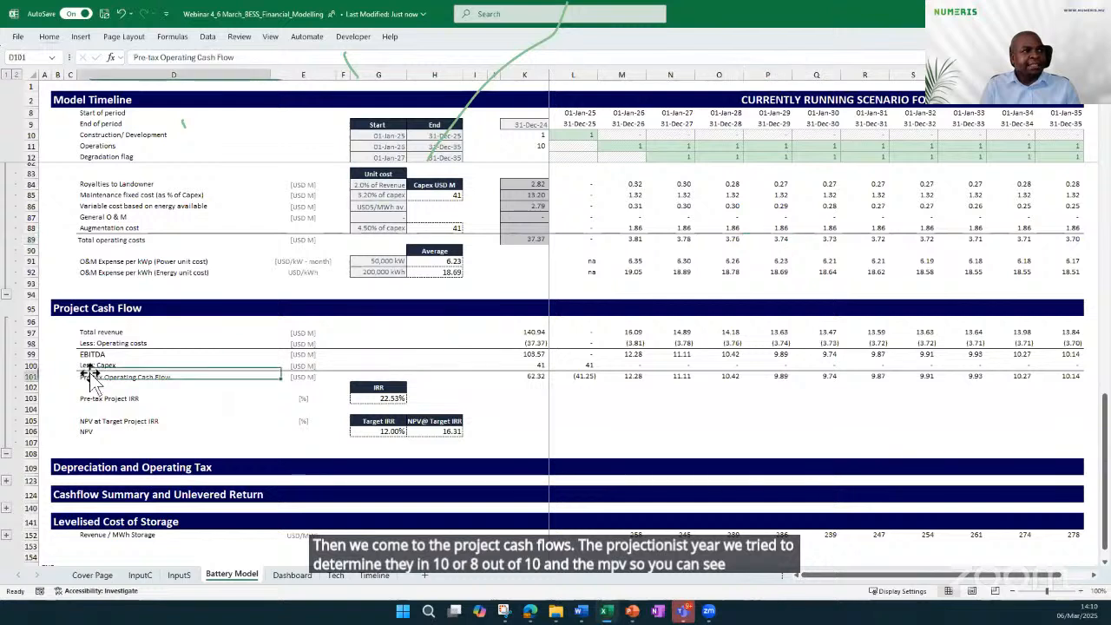
pyautogui.click(30, 377)
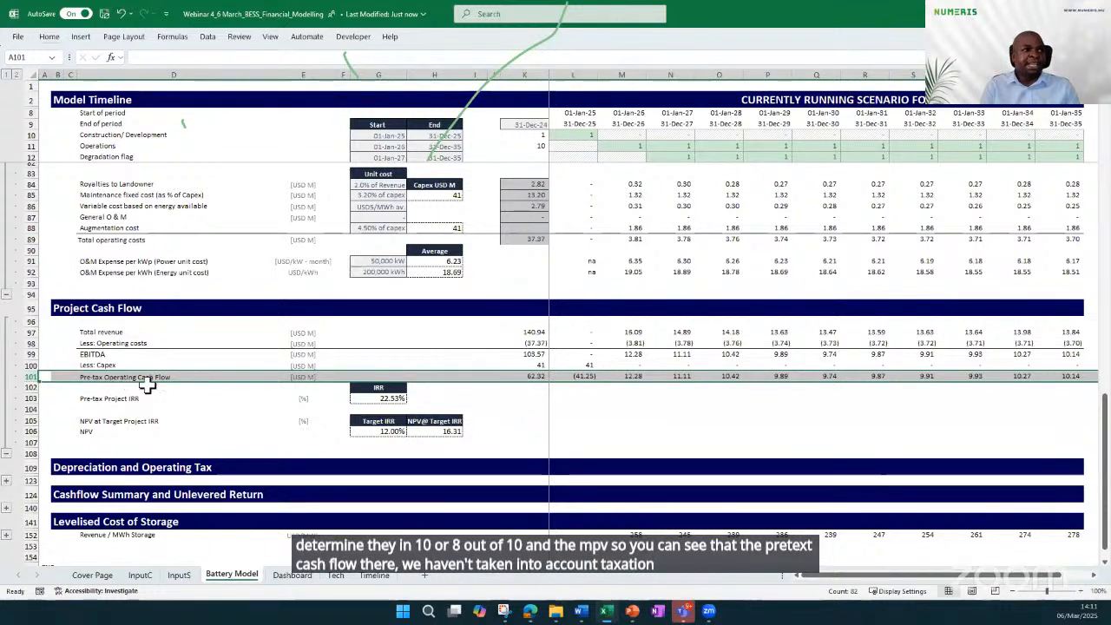
# Inspect which cells feed the 2025 Pre-tax Operating Cash Flow formula, leaving it unchanged
pyautogui.click(577, 377)
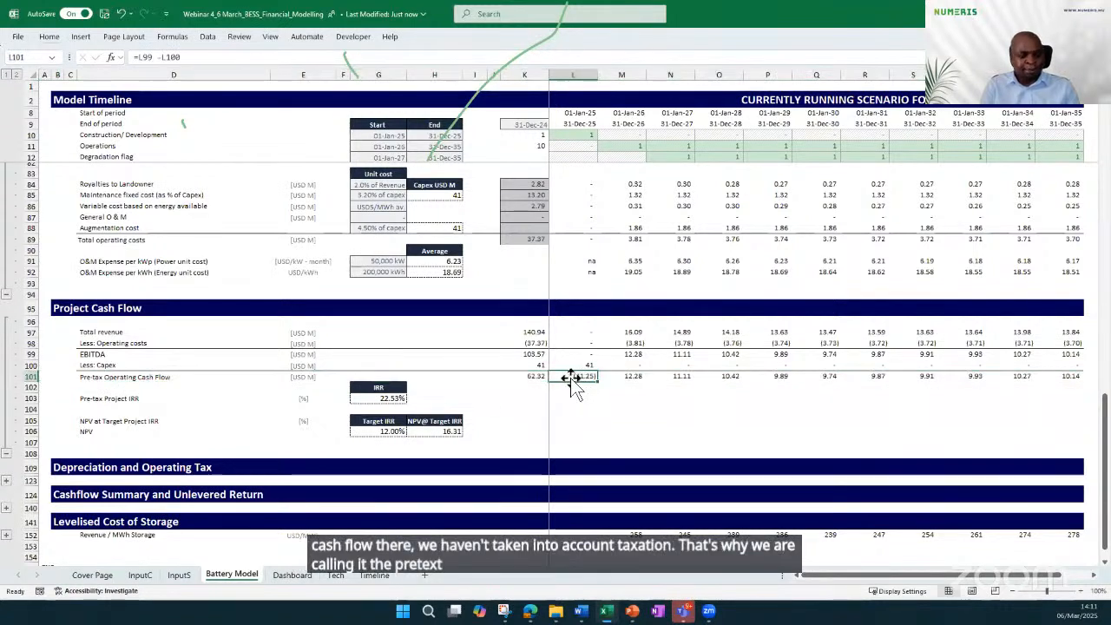
pyautogui.doubleClick(566, 377)
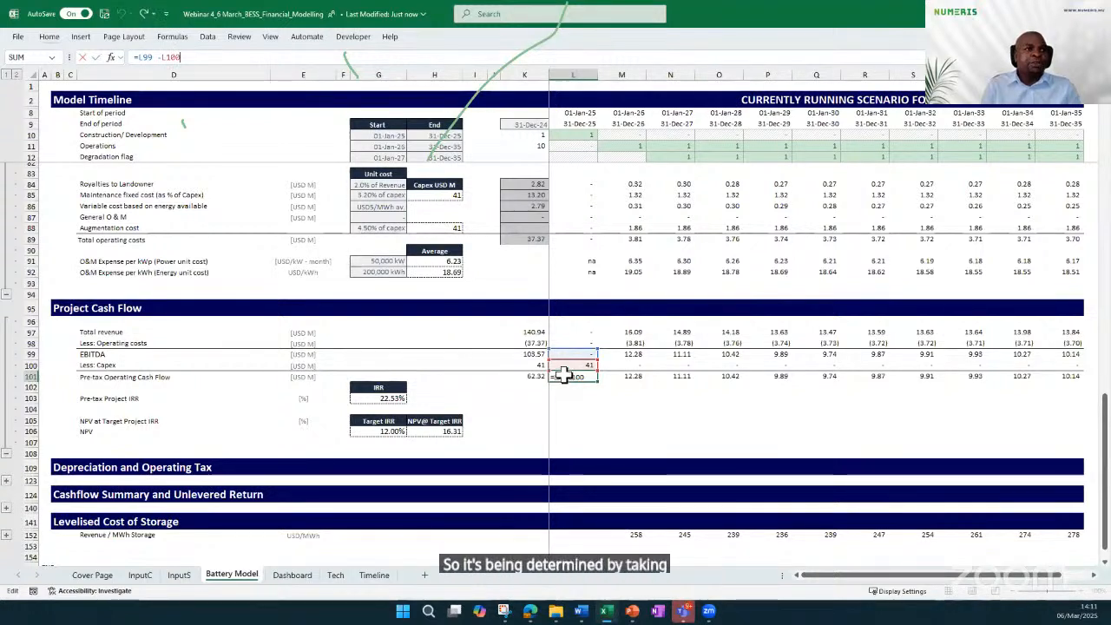
pyautogui.press('Escape')
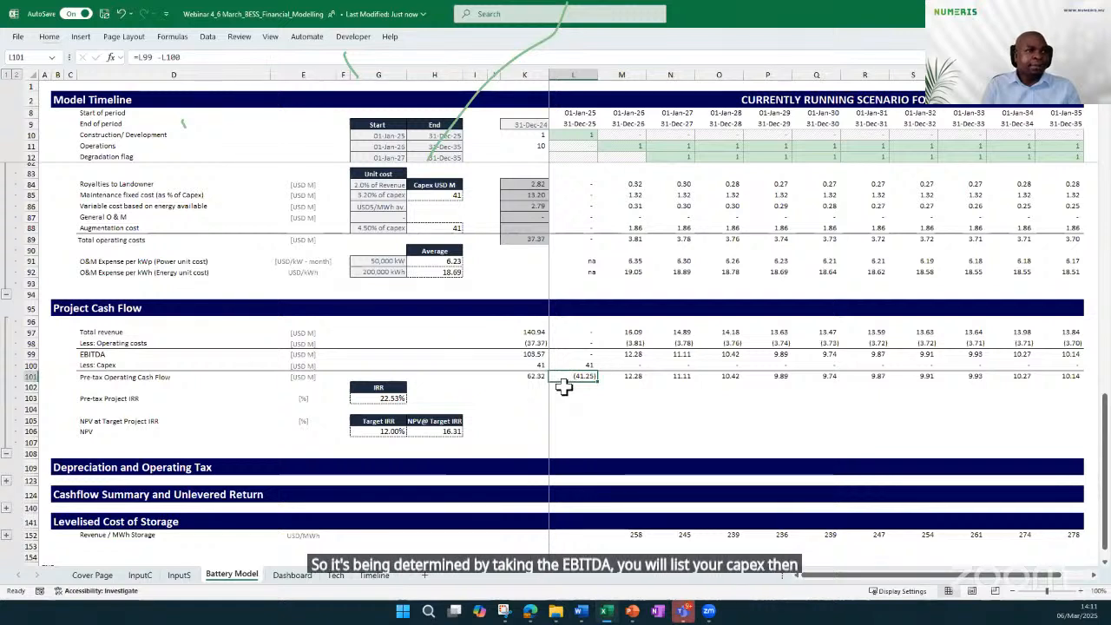
# Inspect the Pre-tax Project IRR formula and its cash flow range, plus the NPV at the target IRR
pyautogui.click(392, 398)
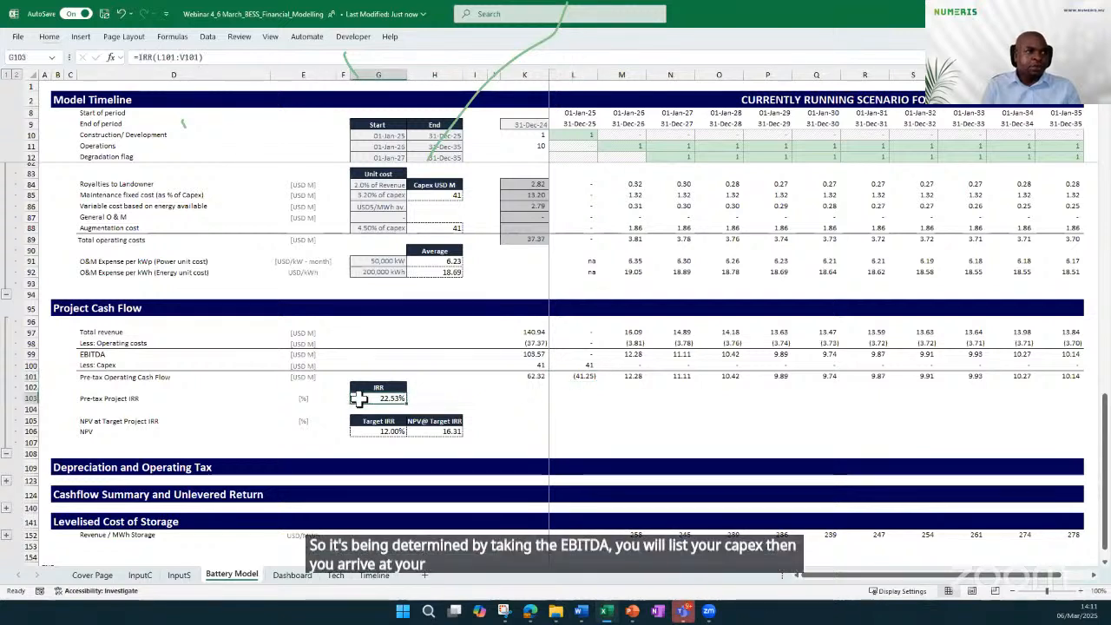
pyautogui.doubleClick(402, 399)
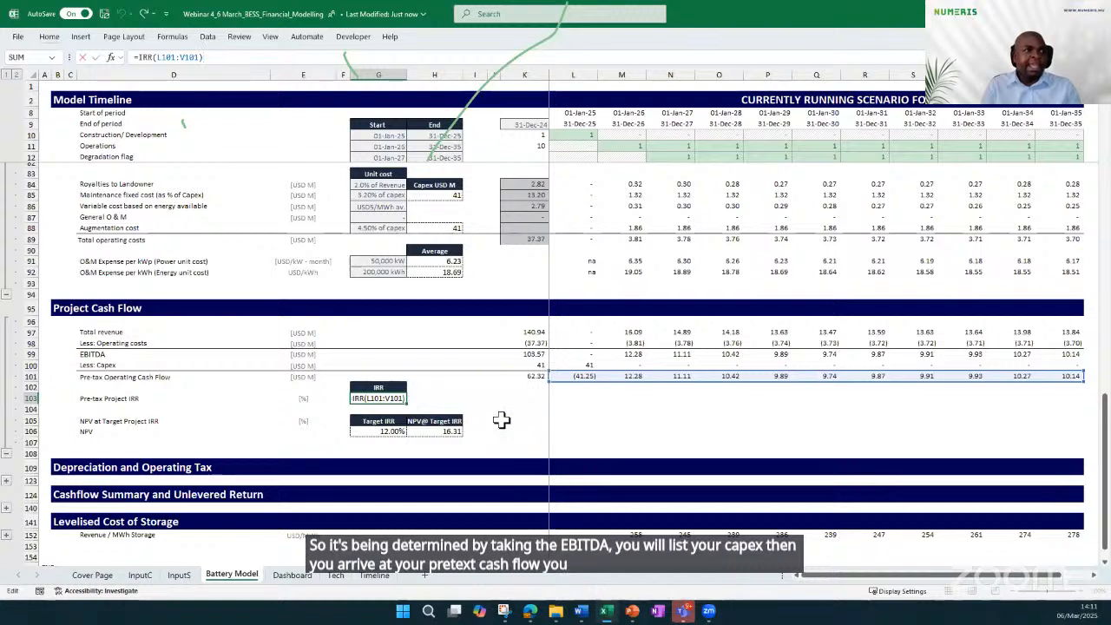
pyautogui.click(474, 397)
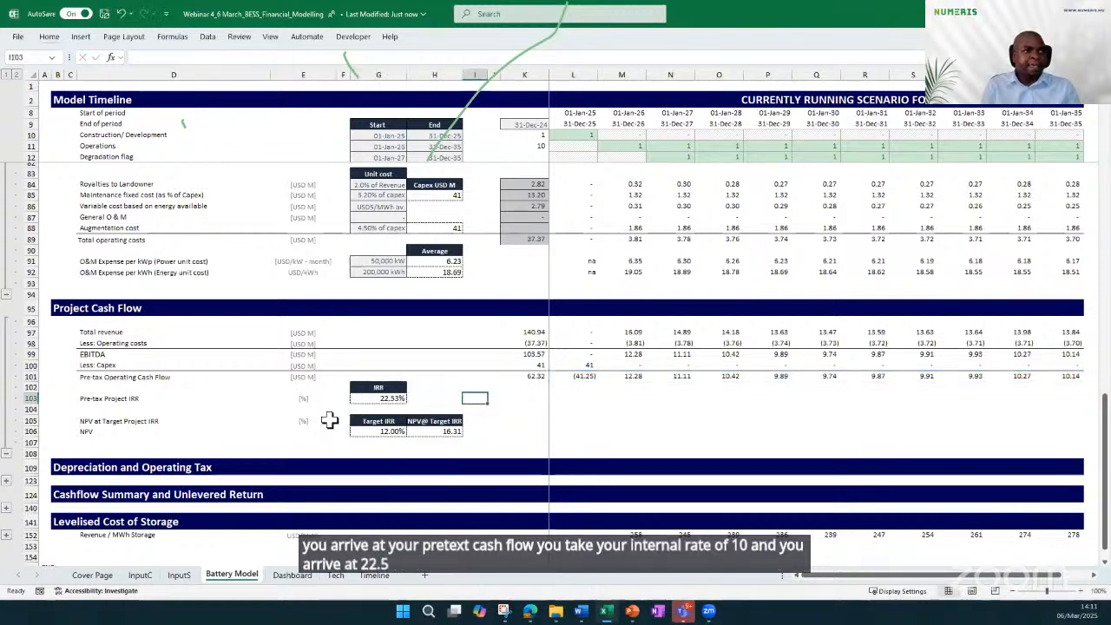
pyautogui.click(438, 431)
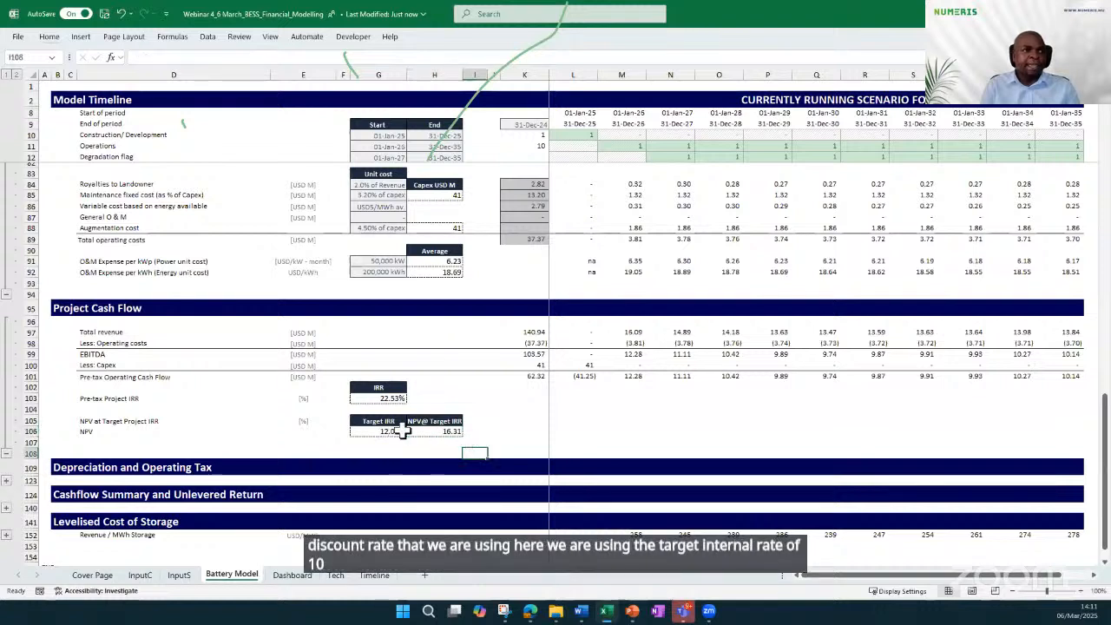
pyautogui.click(510, 431)
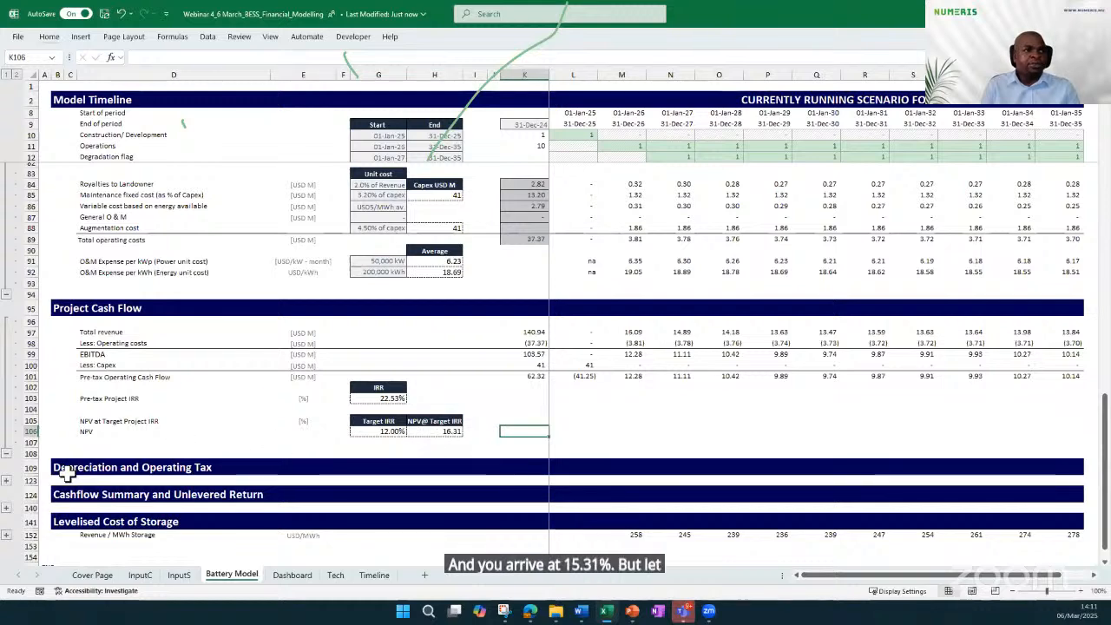
# Expand the Depreciation and Operating Tax section and the Cashflow Summary and Unlevered Return section to review the after-tax cash flows
pyautogui.click(6, 480)
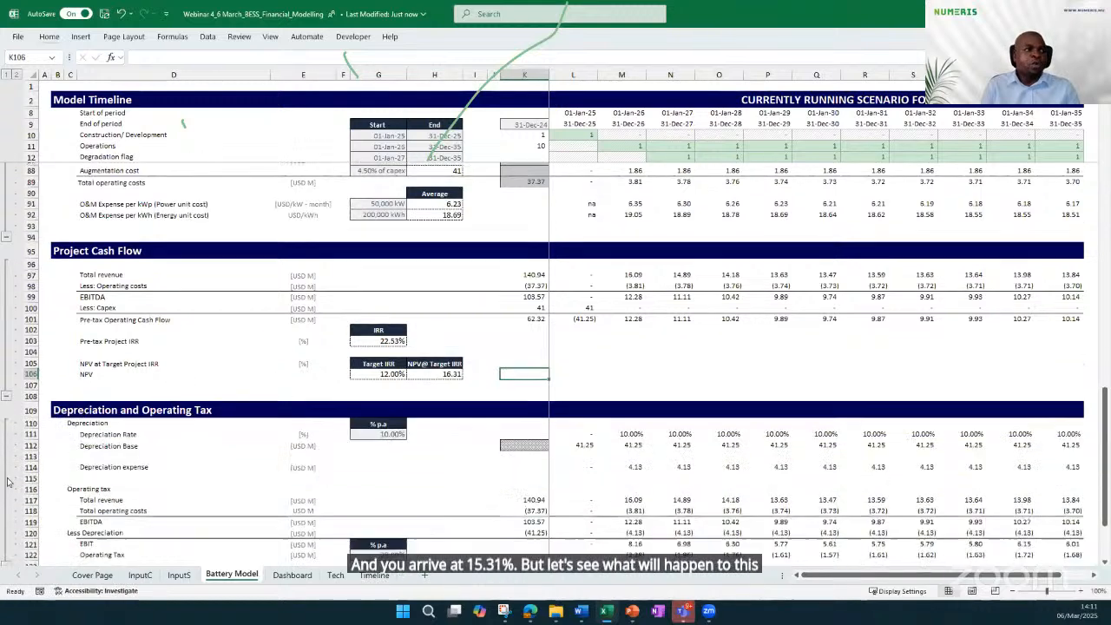
pyautogui.scroll(-3, 386, 420)
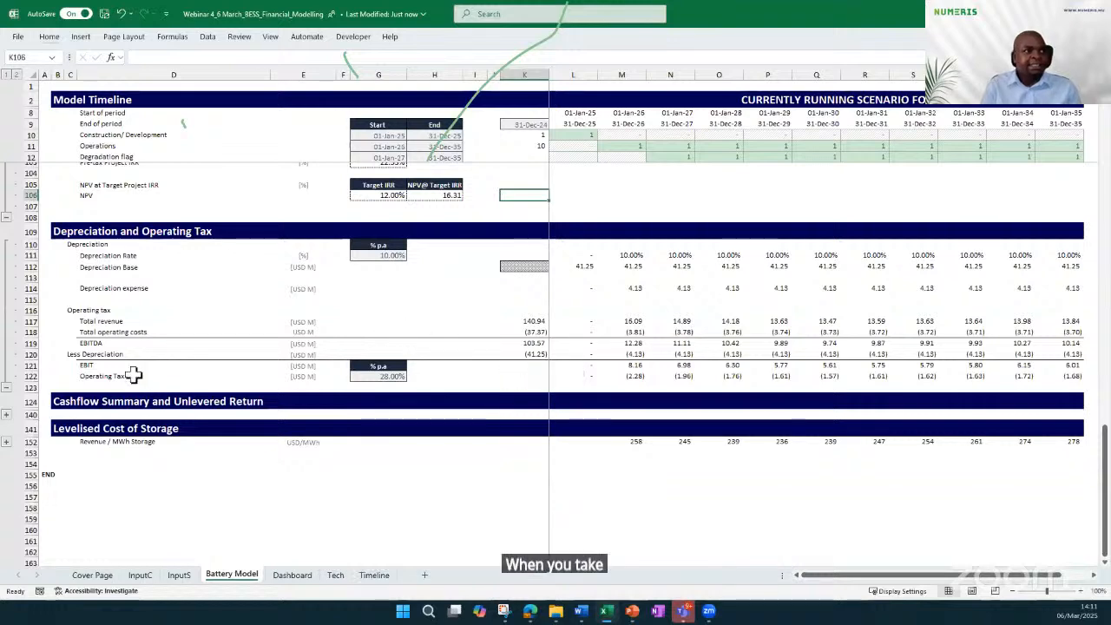
pyautogui.click(6, 415)
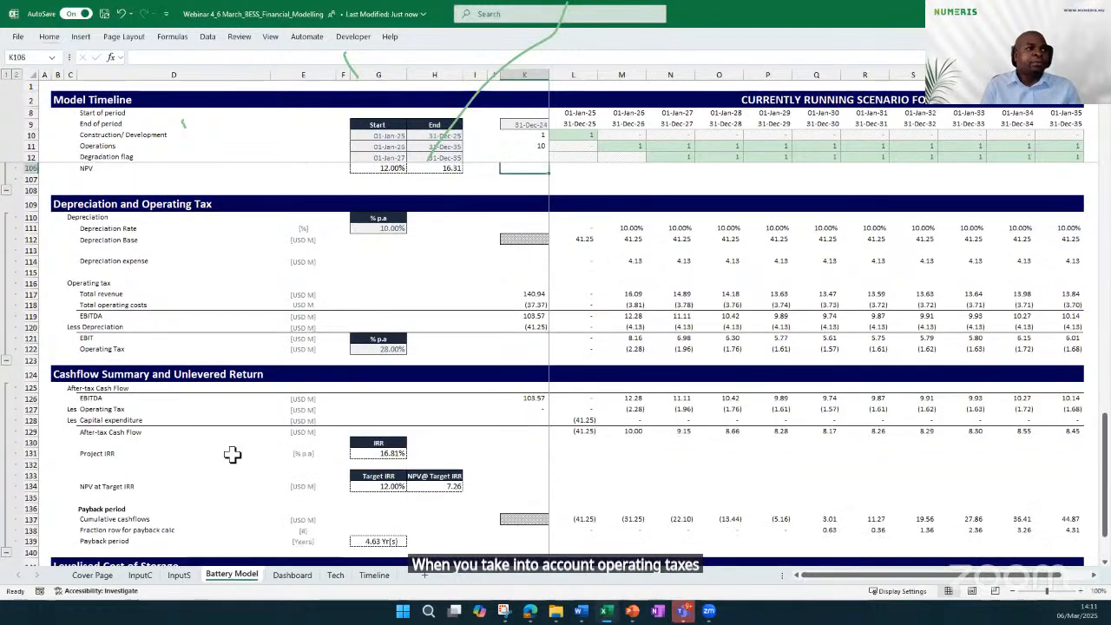
pyautogui.scroll(-2, 242, 454)
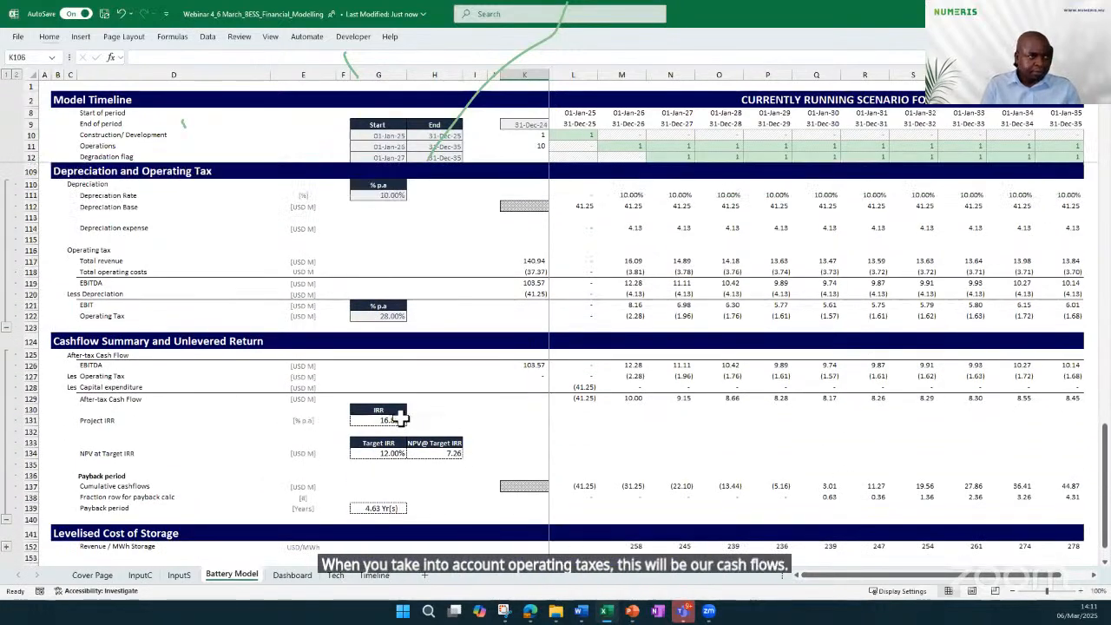
# Inspect the after-tax Project IRR formula and compare it with the pre-tax IRR in the Project Cash Flow section
pyautogui.click(391, 421)
pyautogui.scroll(-1, 181, 438)
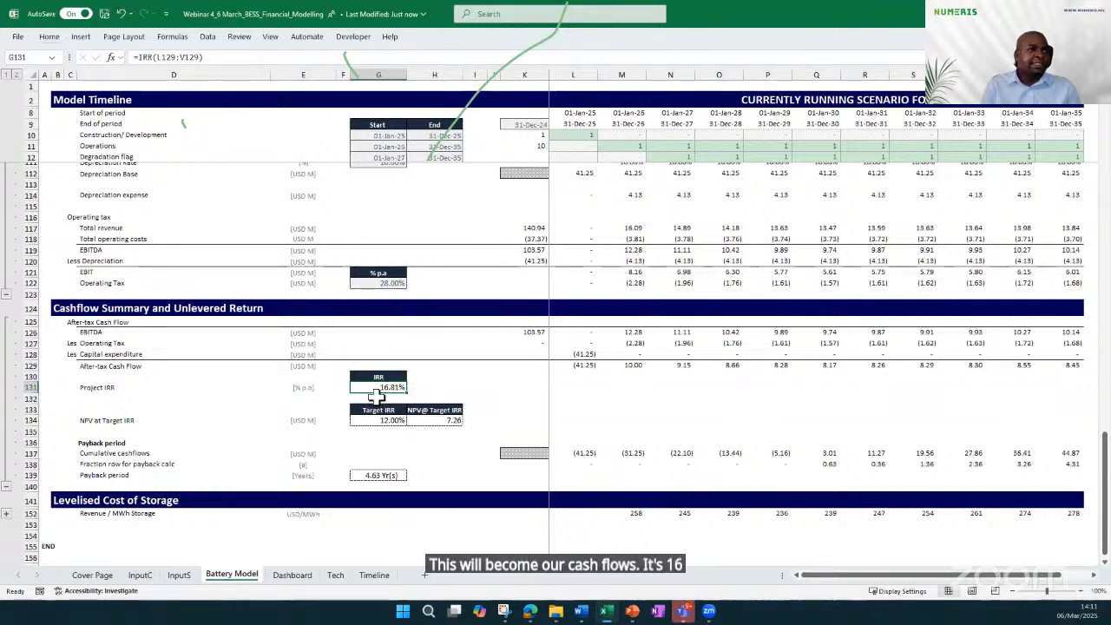
pyautogui.scroll(4, 404, 330)
pyautogui.scroll(1, 410, 300)
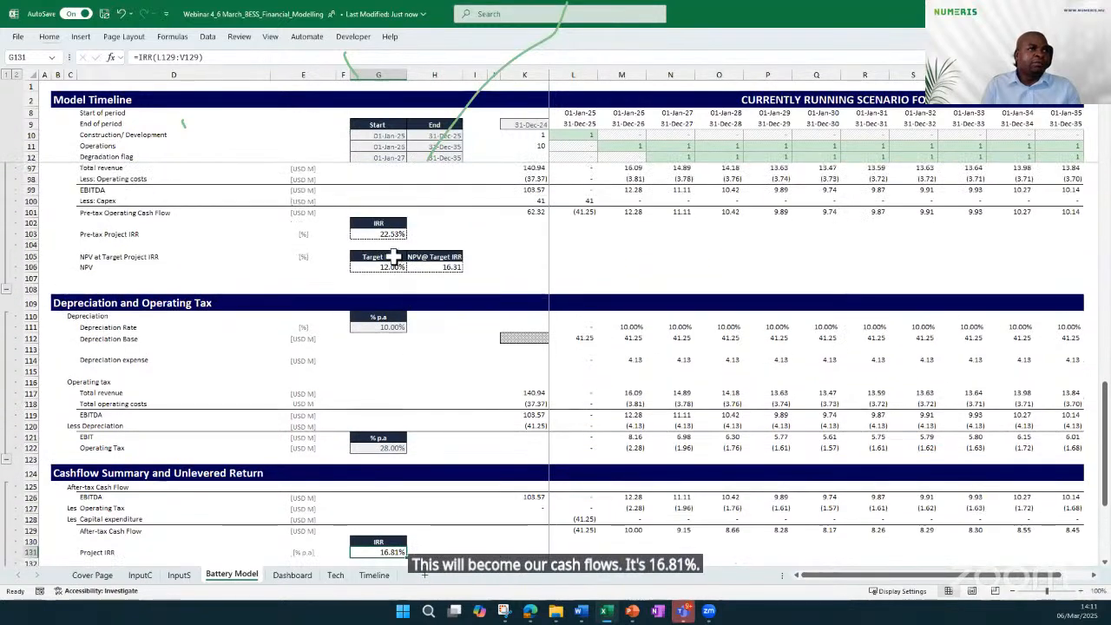
pyautogui.scroll(-3, 408, 347)
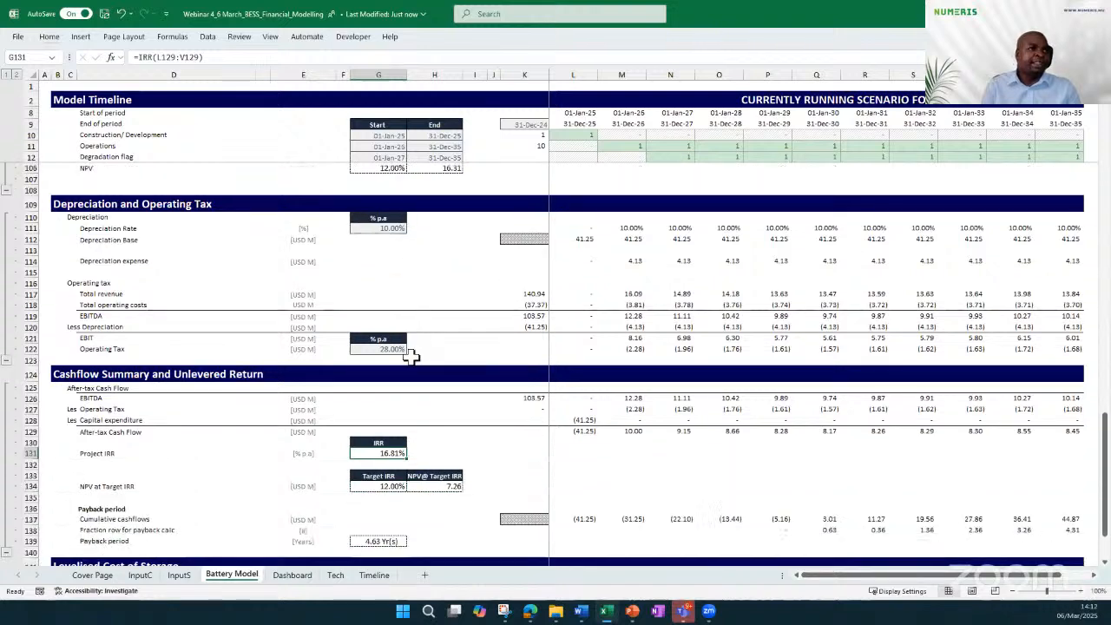
# Inspect the after-tax NPV at Target IRR formula and its cash flow range, and compare it with the pre-tax NPV in the Project Cash Flow section
pyautogui.click(431, 486)
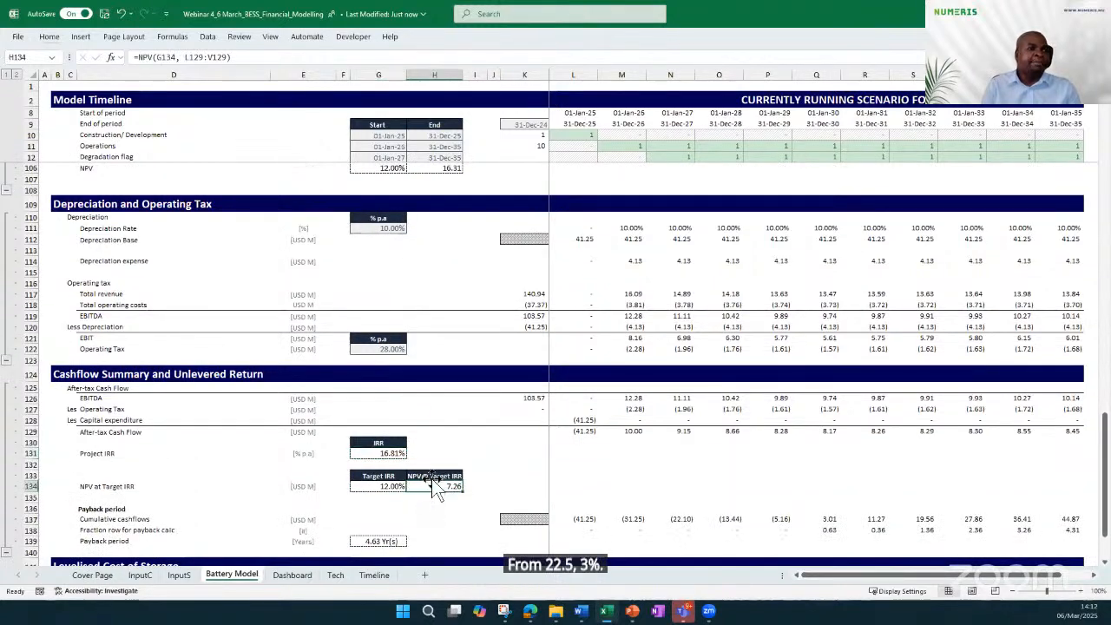
pyautogui.press('F2')
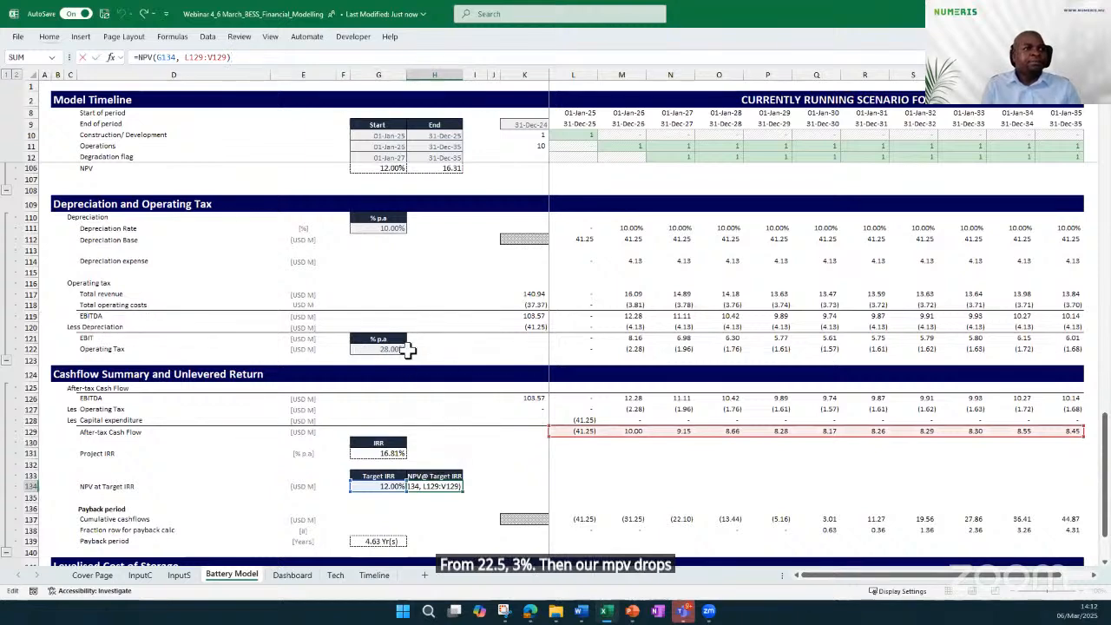
pyautogui.scroll(2, 430, 234)
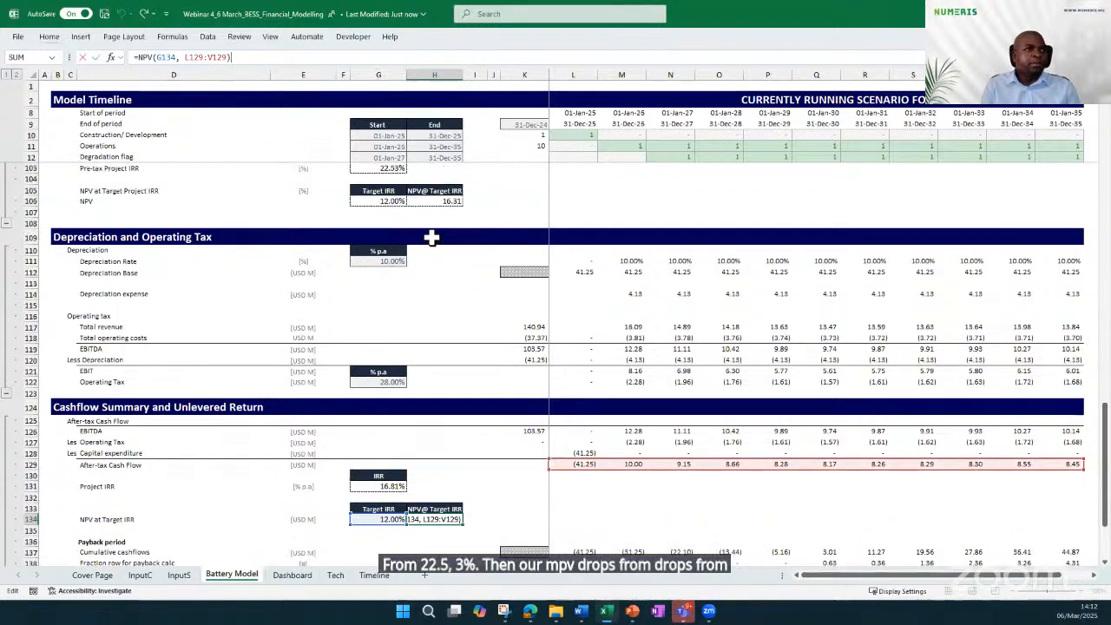
pyautogui.scroll(-2, 436, 246)
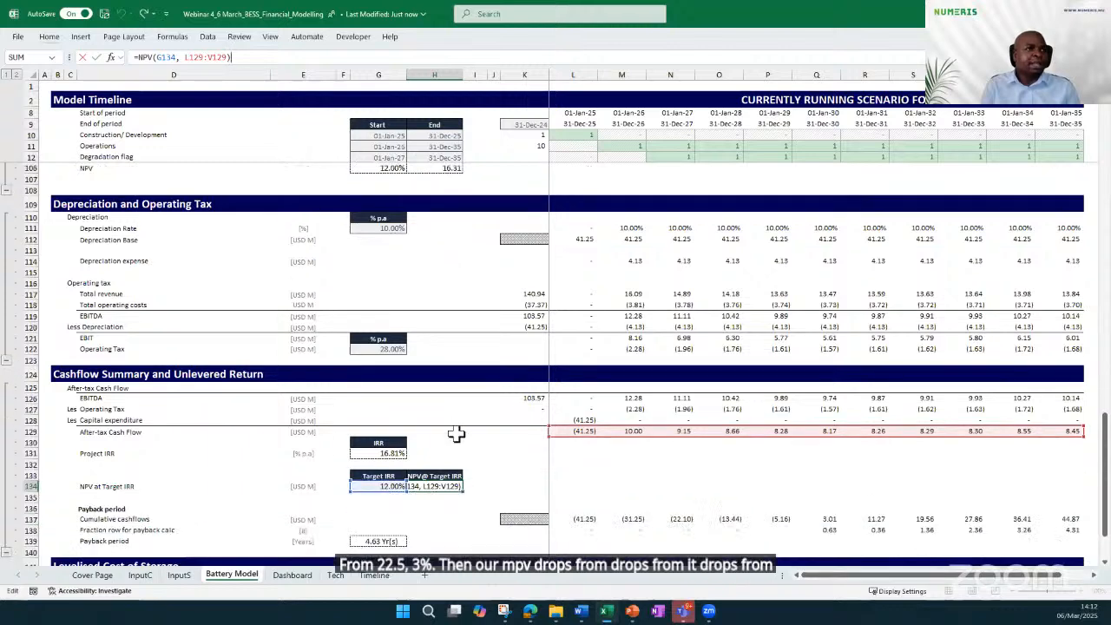
pyautogui.hotkey('ctrl', 'Return')
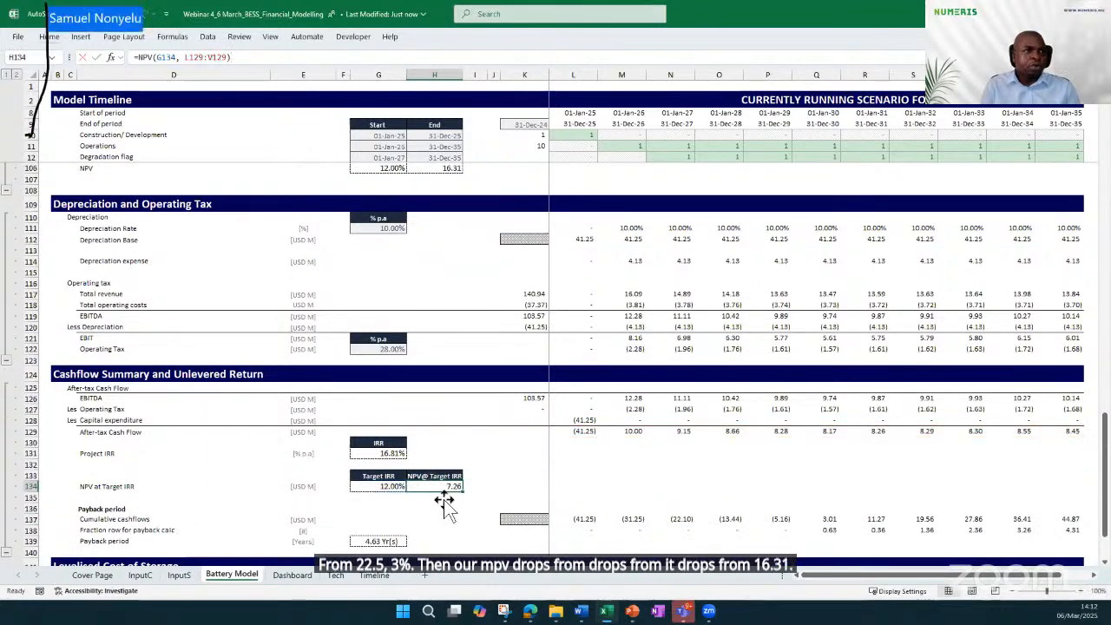
# Inspect the Payback period formula and the cumulative cashflow and fraction rows it references, leaving it unchanged
pyautogui.scroll(-2, 426, 503)
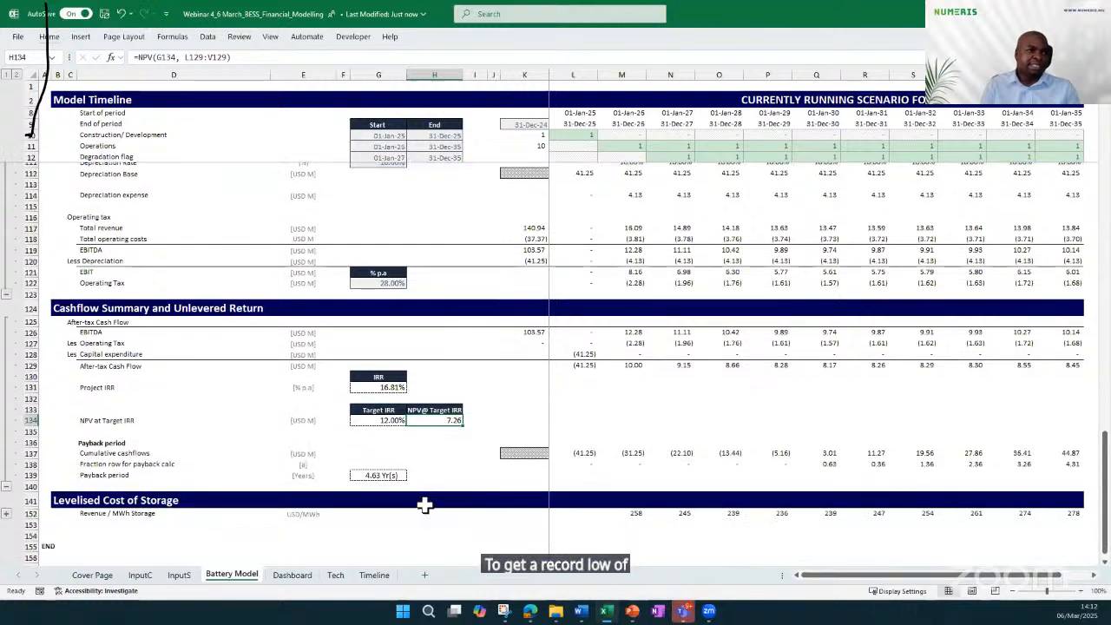
pyautogui.click(79, 475)
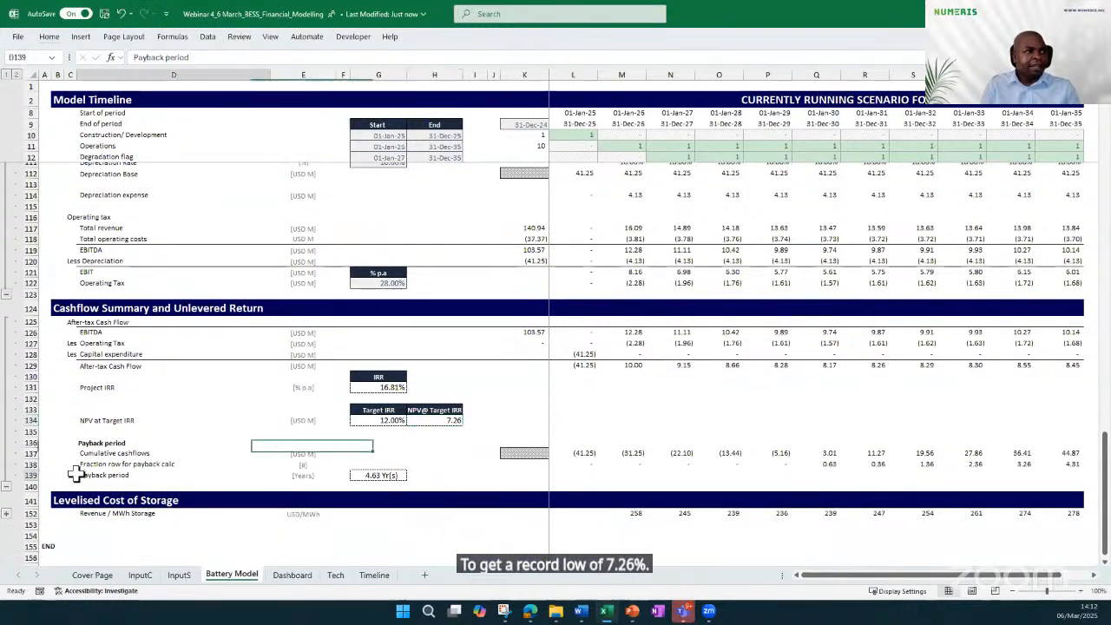
pyautogui.click(356, 475)
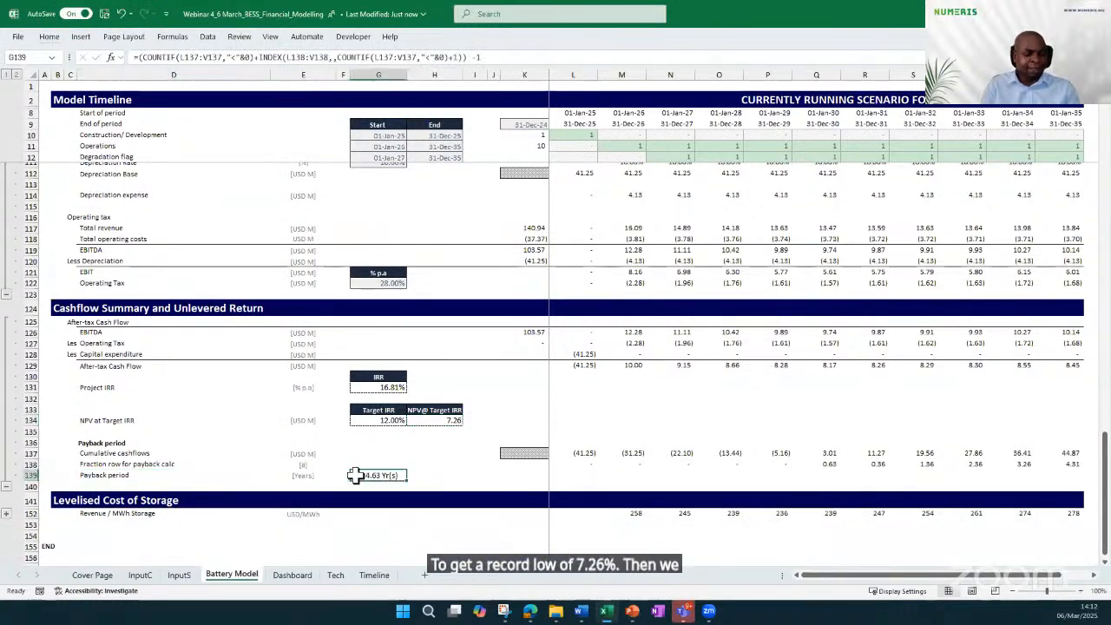
pyautogui.doubleClick(351, 473)
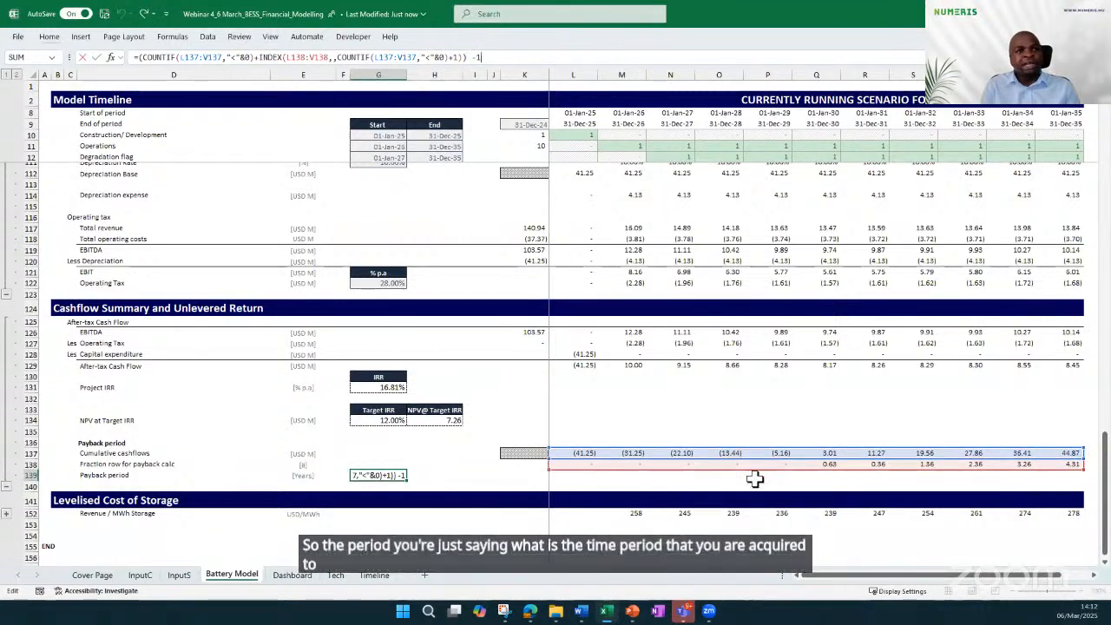
pyautogui.click(475, 464)
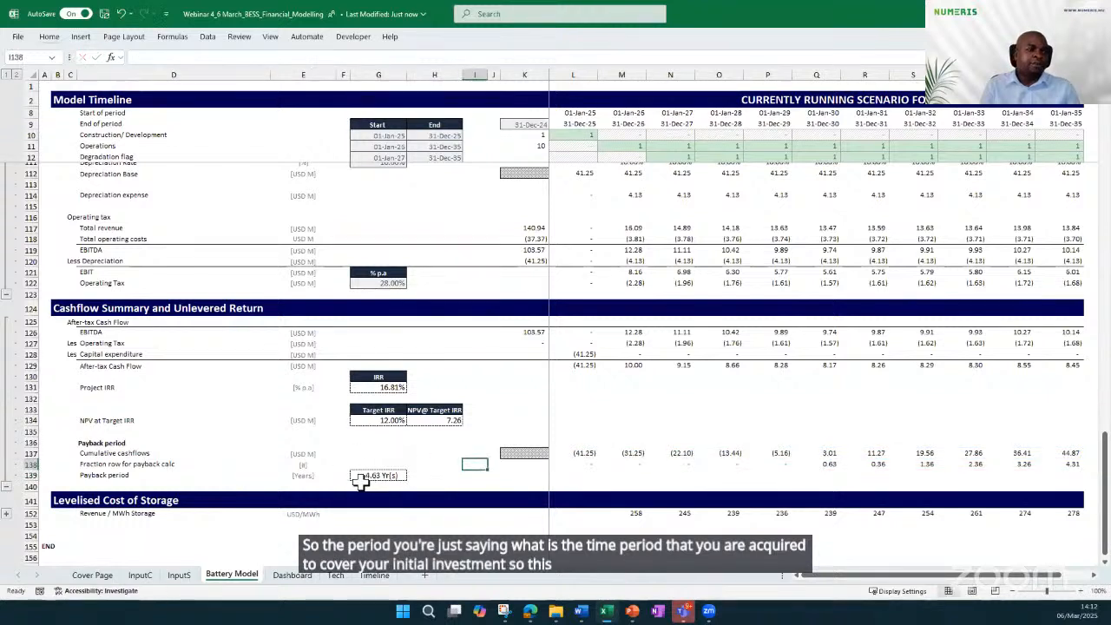
# Expand the Levelised Cost of Storage section and bring all of its rows into view
pyautogui.scroll(-2, 343, 505)
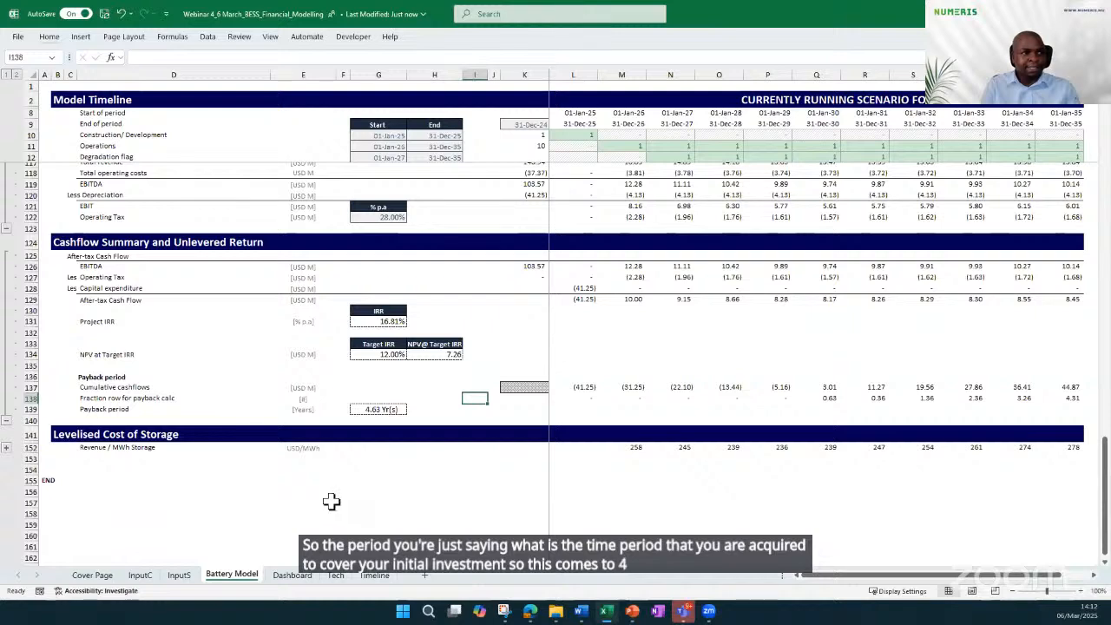
pyautogui.click(6, 446)
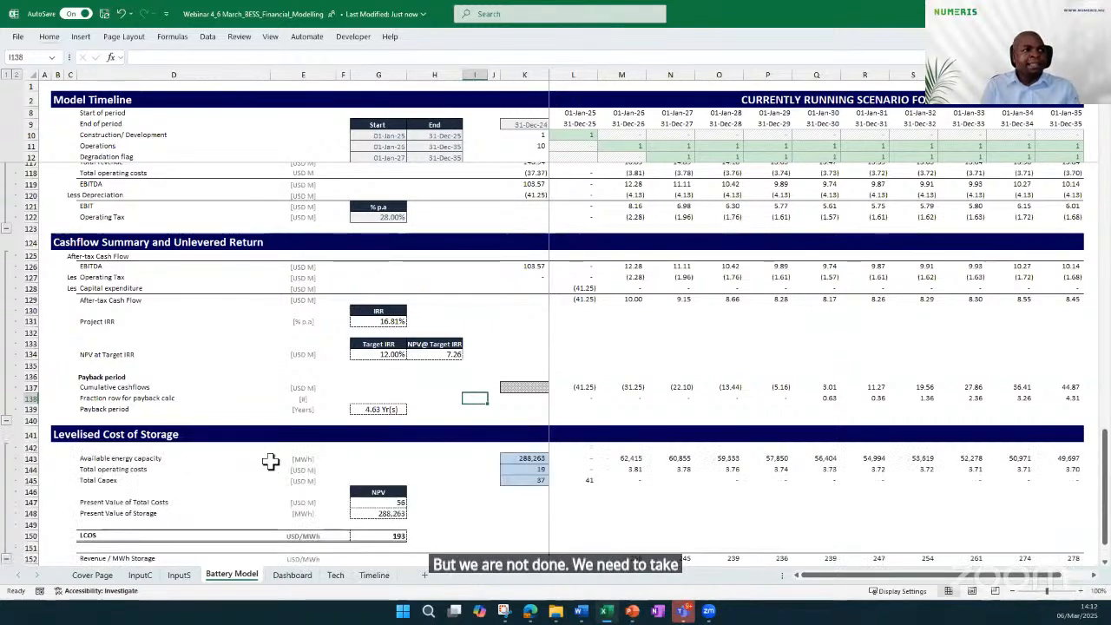
pyautogui.scroll(-1, 269, 460)
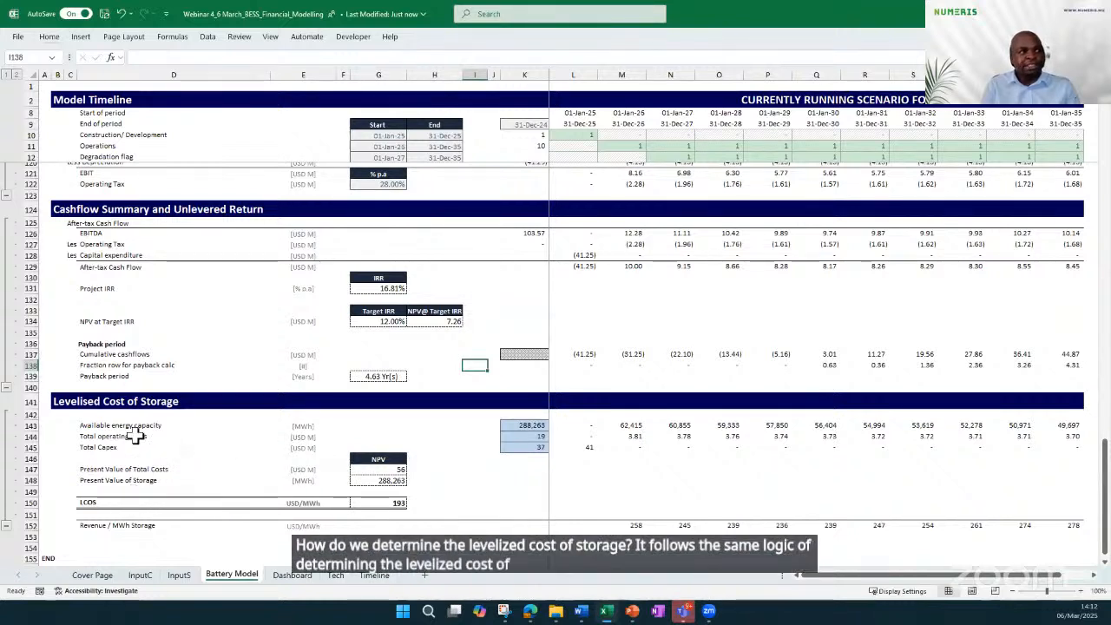
# Examine the Available energy capacity row and the NPV formula that discounts it at the target IRR
pyautogui.click(19, 425)
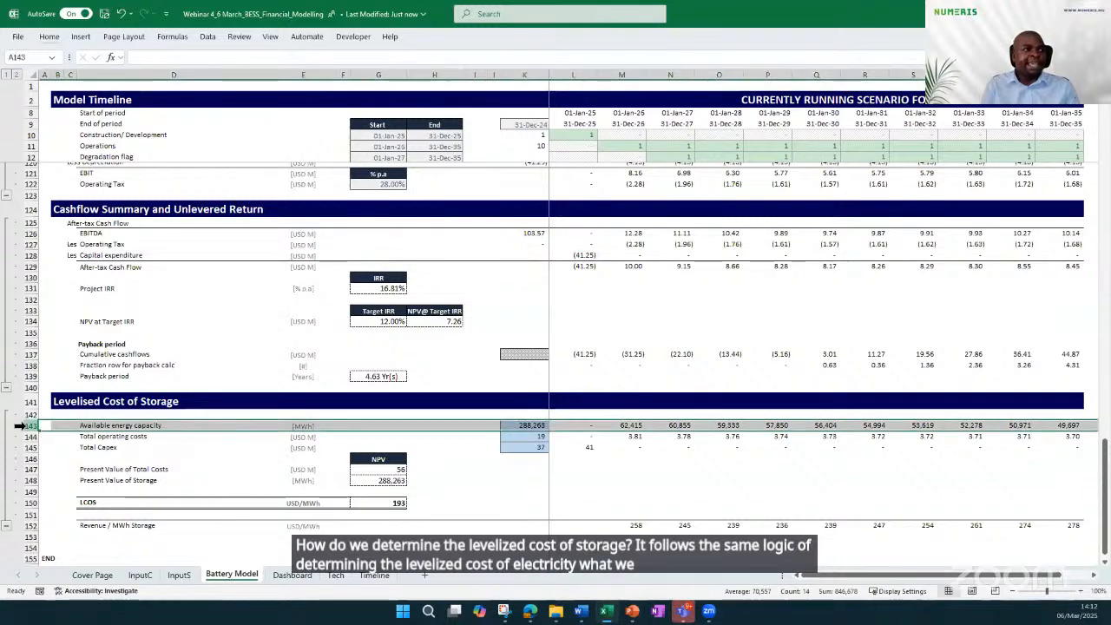
pyautogui.click(579, 425)
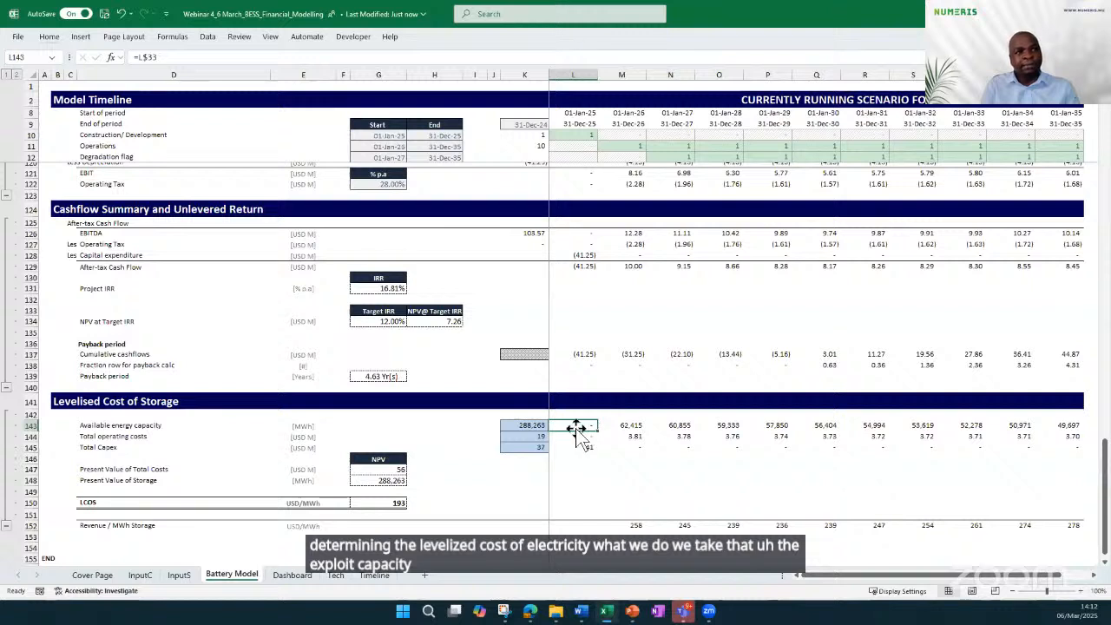
pyautogui.click(525, 425)
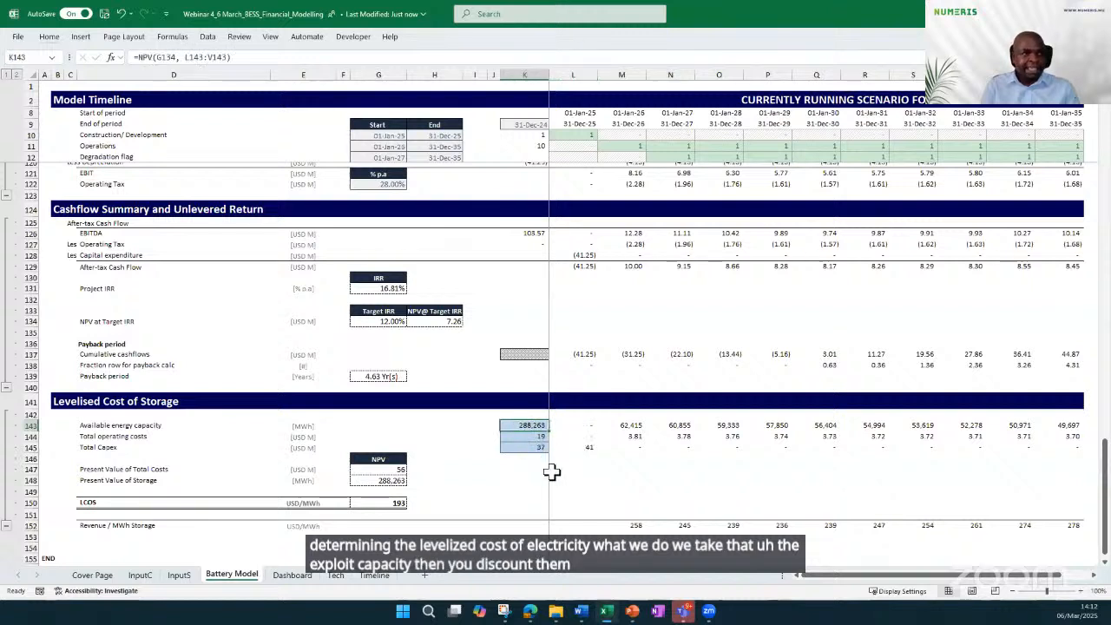
pyautogui.press('F2')
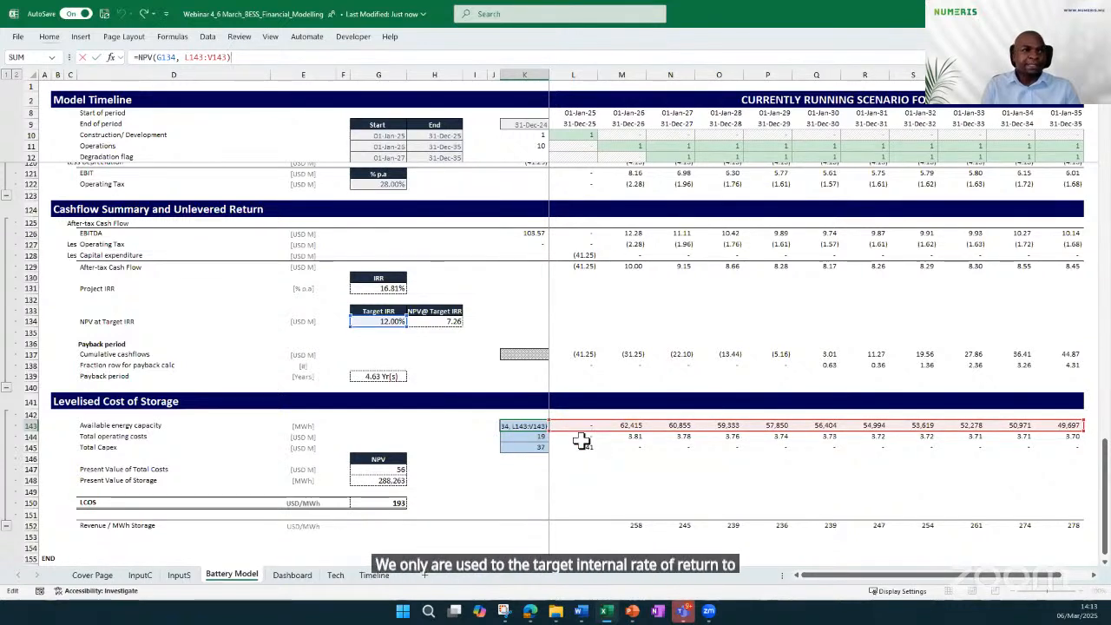
pyautogui.click(580, 446)
# Review the Total operating costs and Total Capex rows, and inspect the LCOS formula dividing present value of costs by present value of storage
pyautogui.click(79, 438)
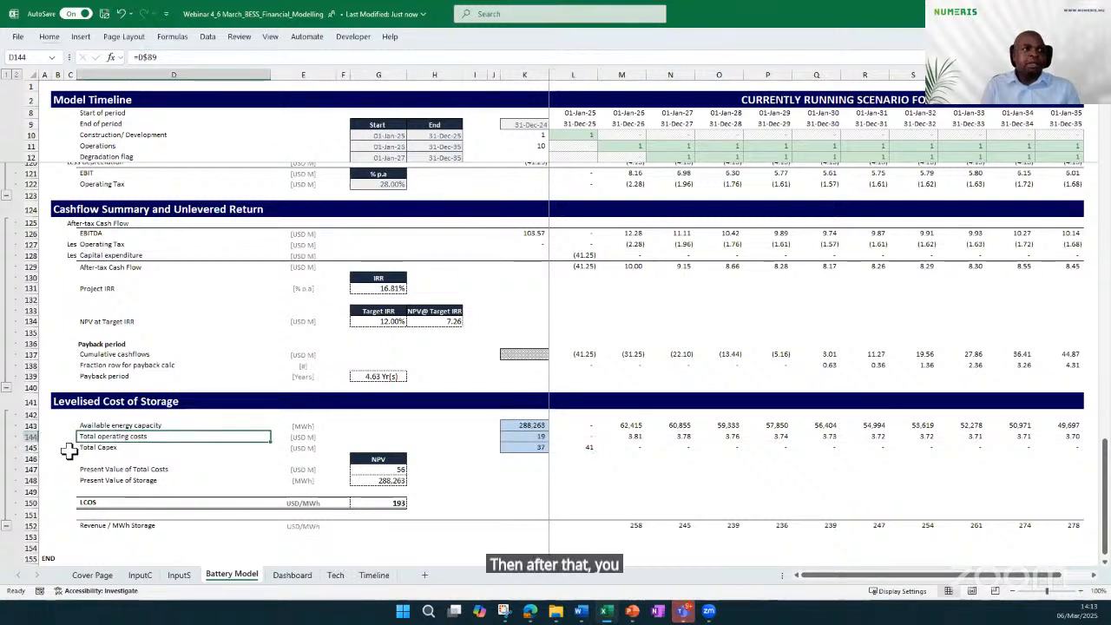
pyautogui.click(90, 448)
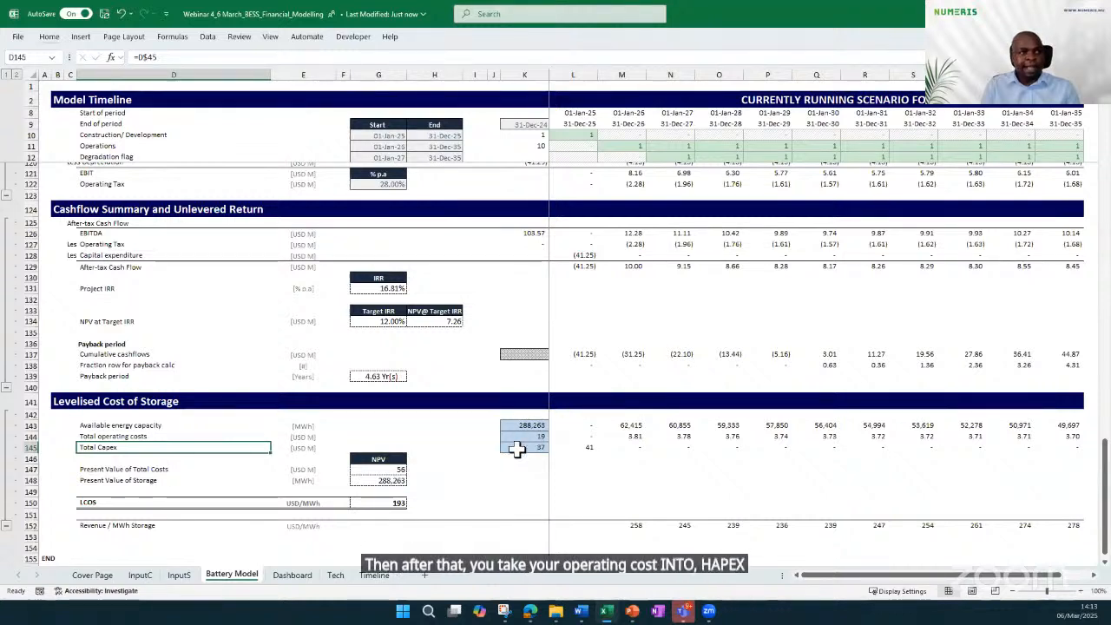
pyautogui.click(387, 502)
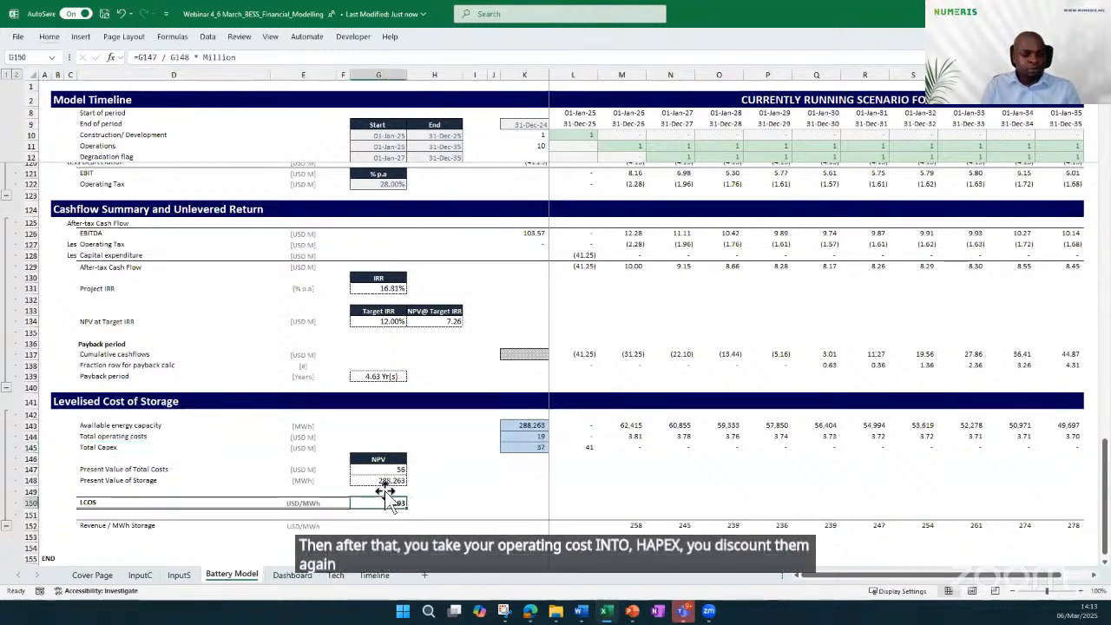
pyautogui.doubleClick(387, 502)
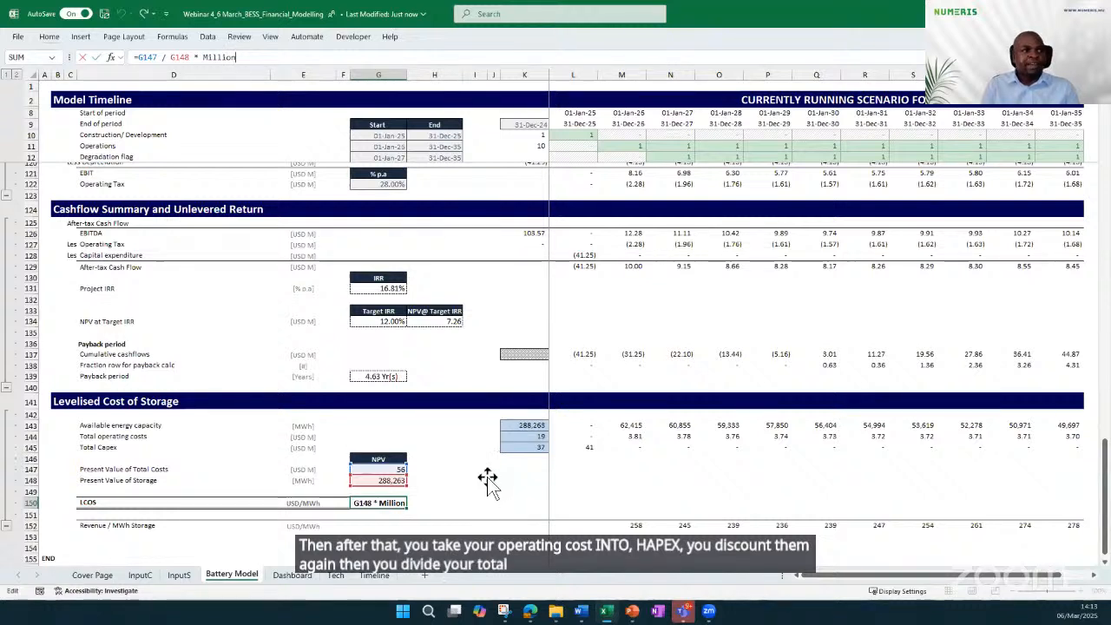
pyautogui.press('Escape')
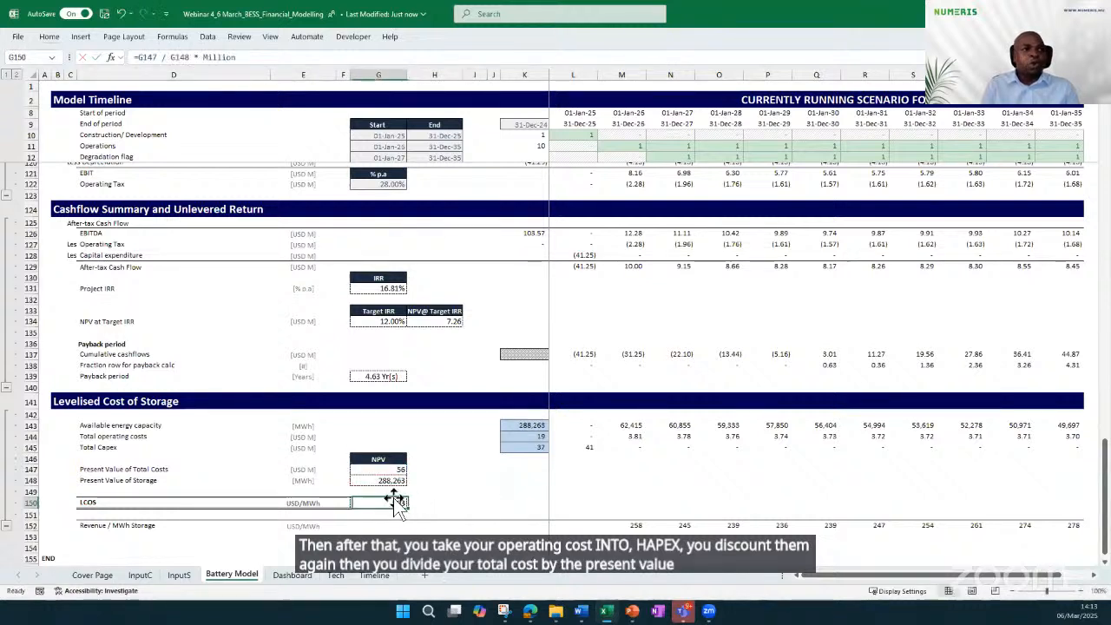
# Inspect the 2026 Revenue / MWh Storage formula, tracing it to total revenue and available energy capacity, and leave it unchanged
pyautogui.scroll(-2, 469, 486)
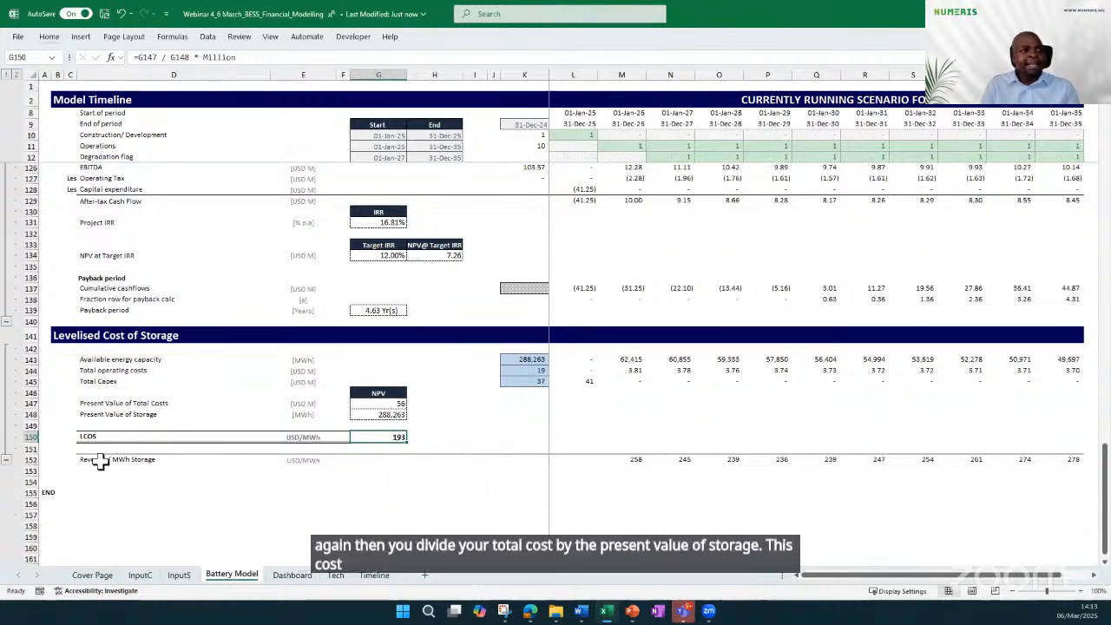
pyautogui.click(102, 459)
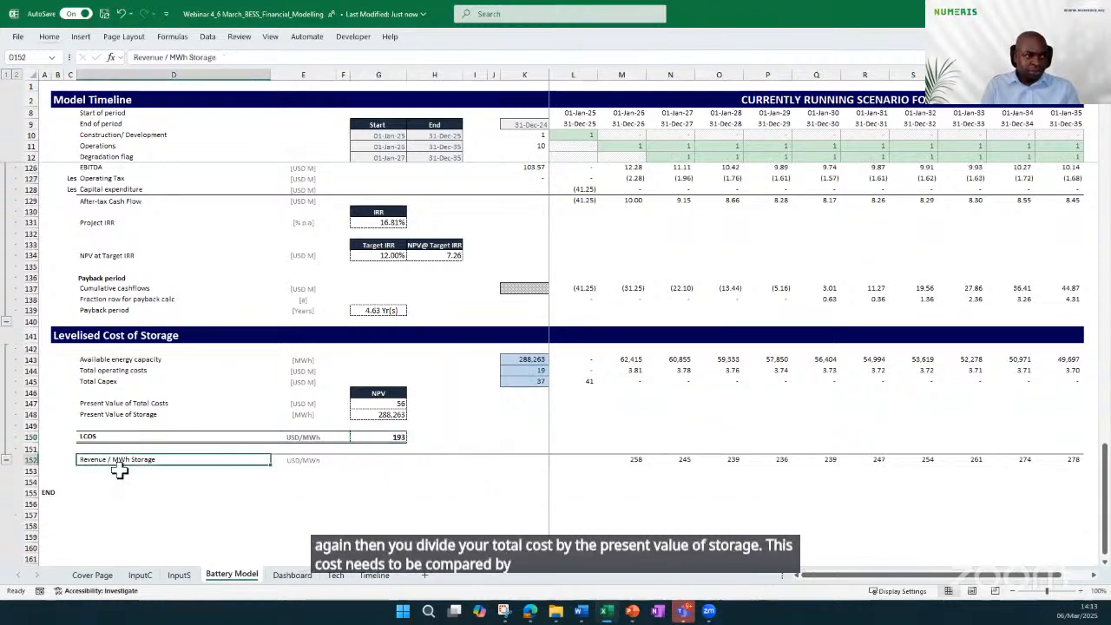
pyautogui.click(618, 458)
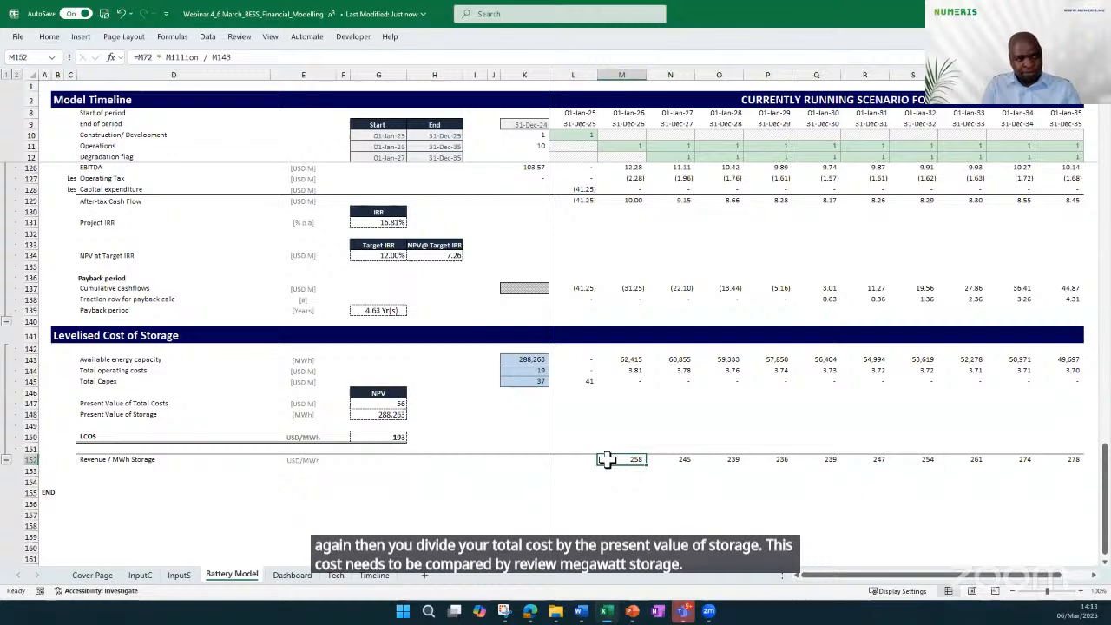
pyautogui.doubleClick(606, 460)
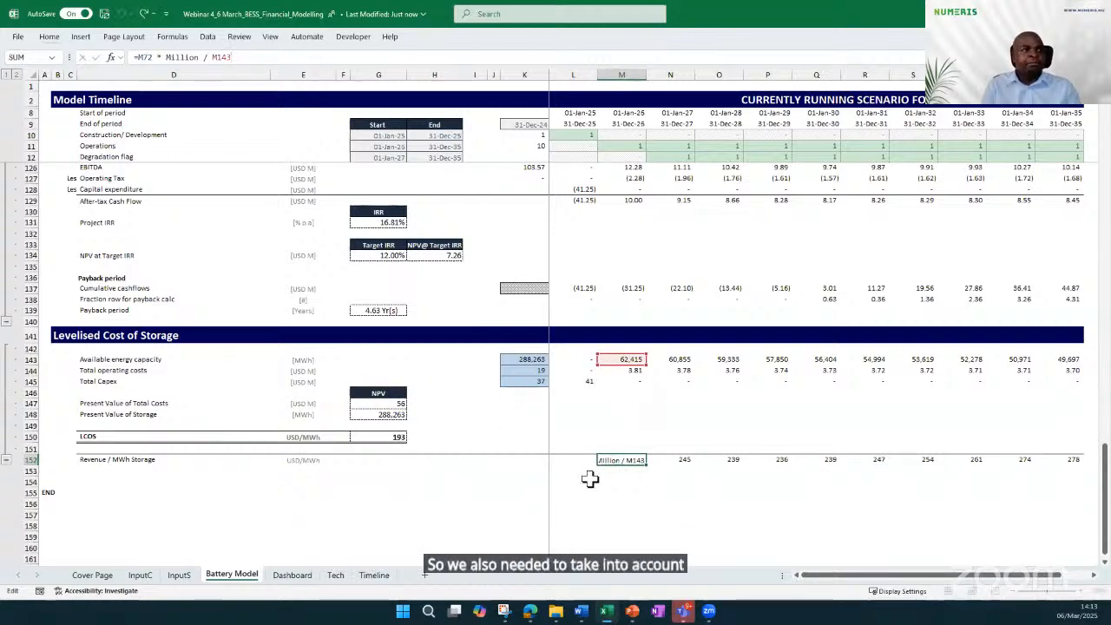
pyautogui.scroll(12, 643, 395)
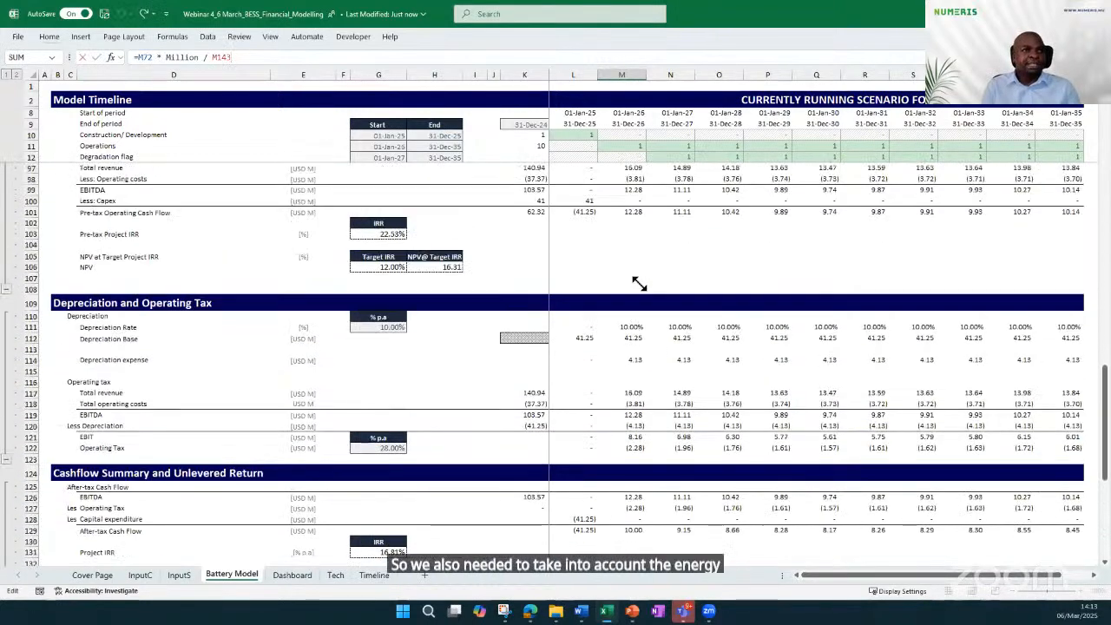
pyautogui.scroll(8, 635, 268)
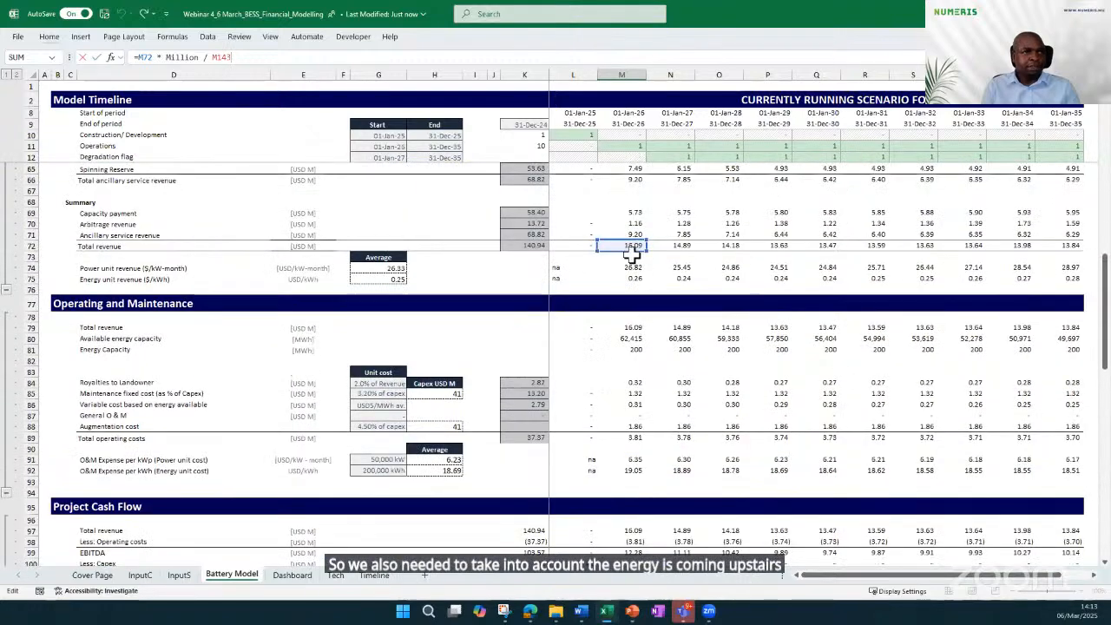
pyautogui.scroll(-17, 618, 359)
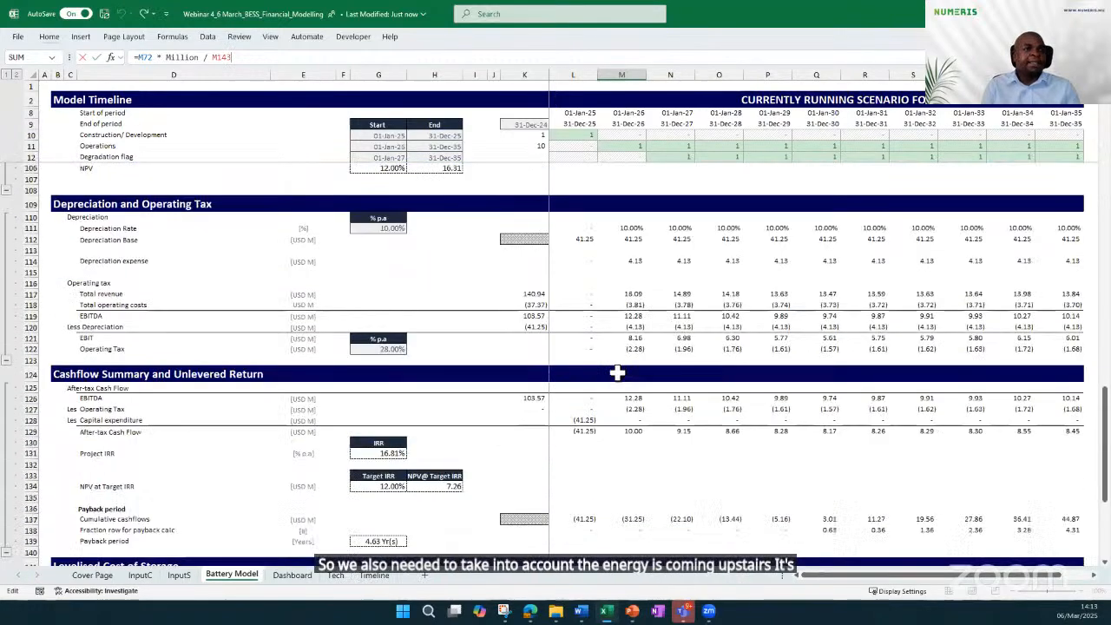
pyautogui.scroll(-3, 611, 394)
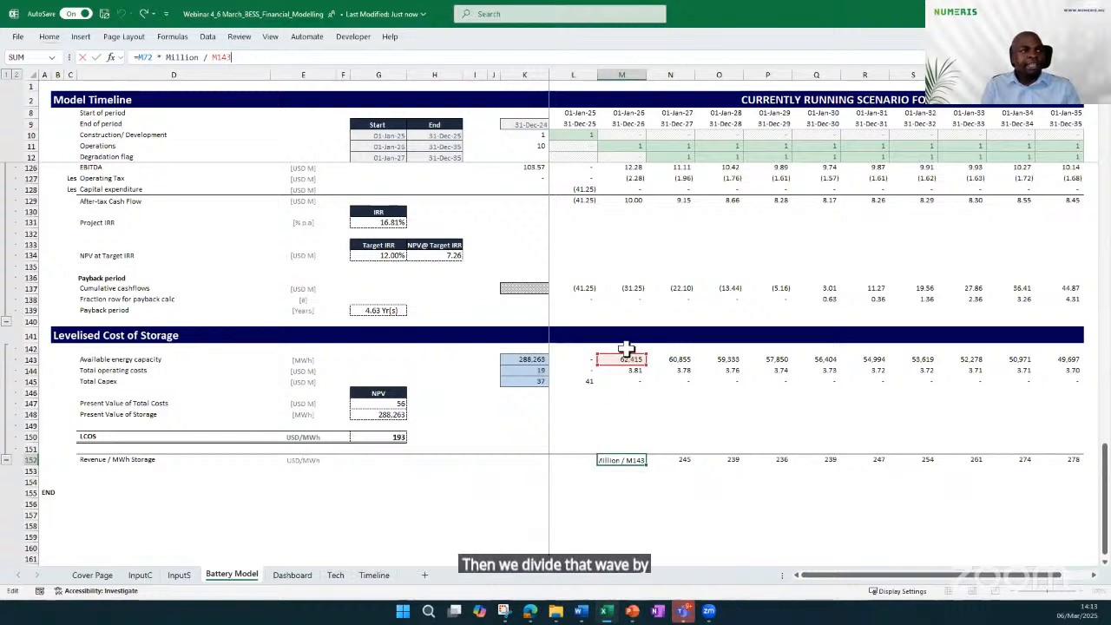
pyautogui.press('Return')
pyautogui.click(607, 492)
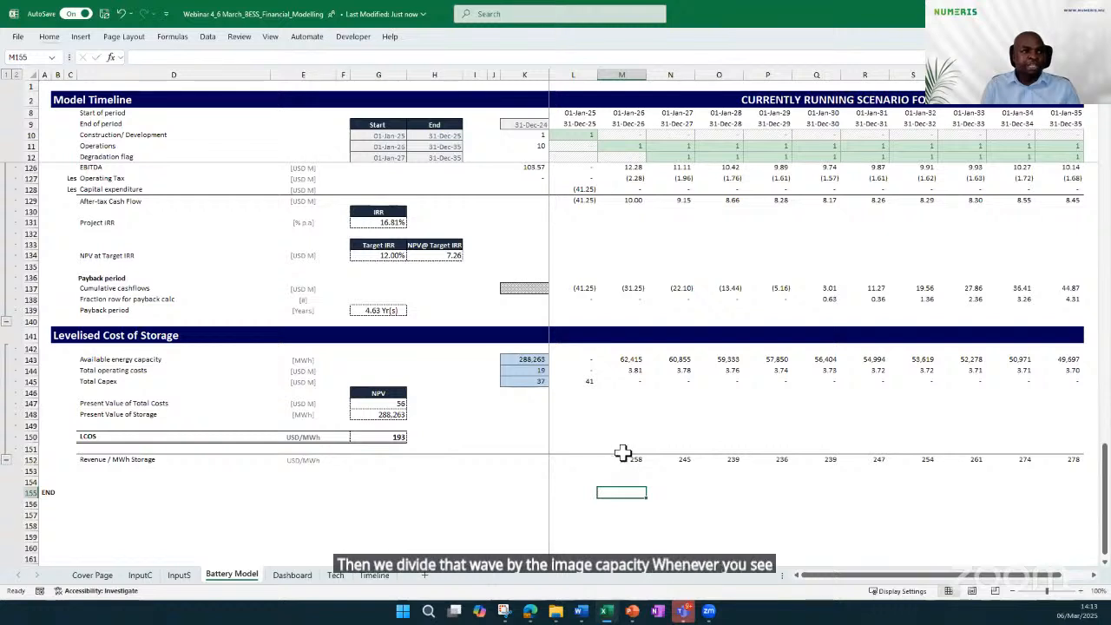
# Compare the LCOS value with the yearly Revenue / MWh Storage figures
pyautogui.click(388, 436)
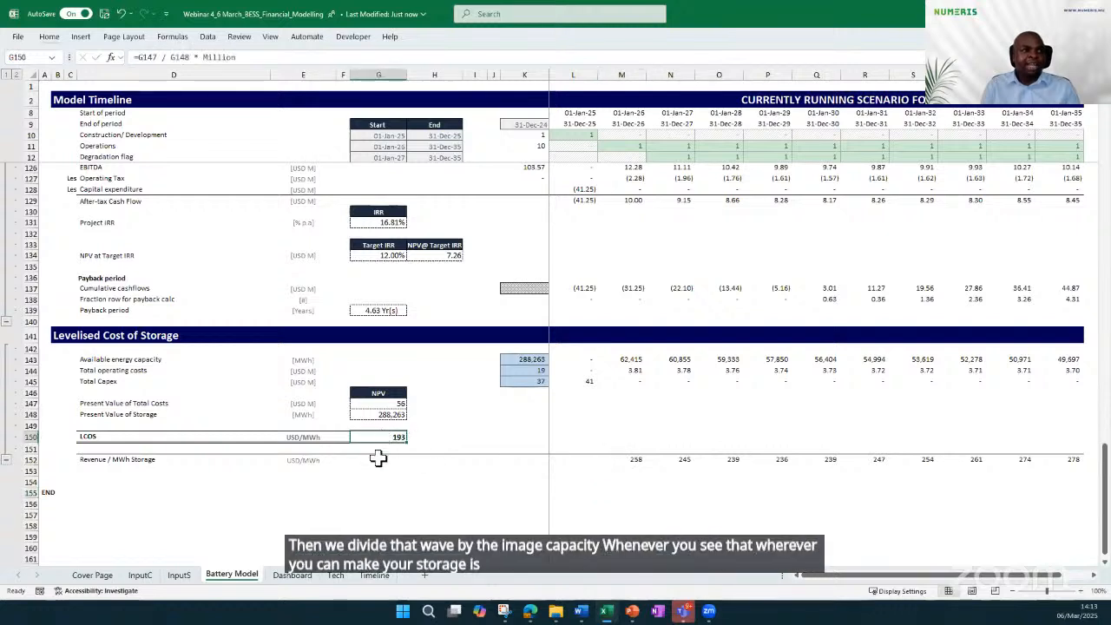
pyautogui.click(384, 459)
pyautogui.click(555, 461)
pyautogui.click(525, 461)
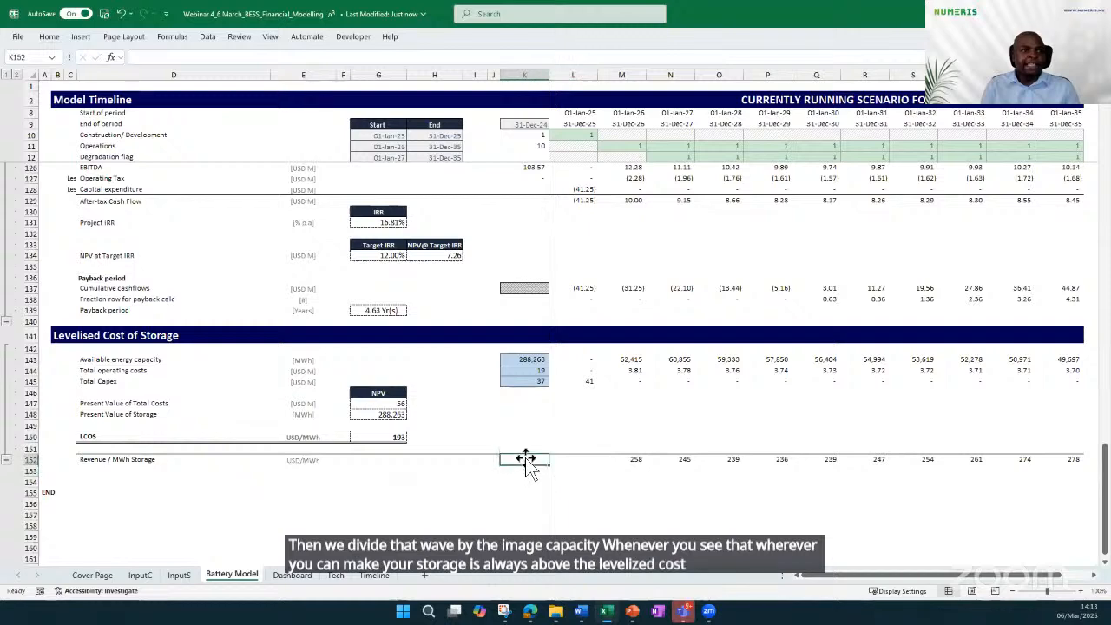
pyautogui.click(631, 461)
pyautogui.press('Up')
pyautogui.press('Up')
pyautogui.press('Up')
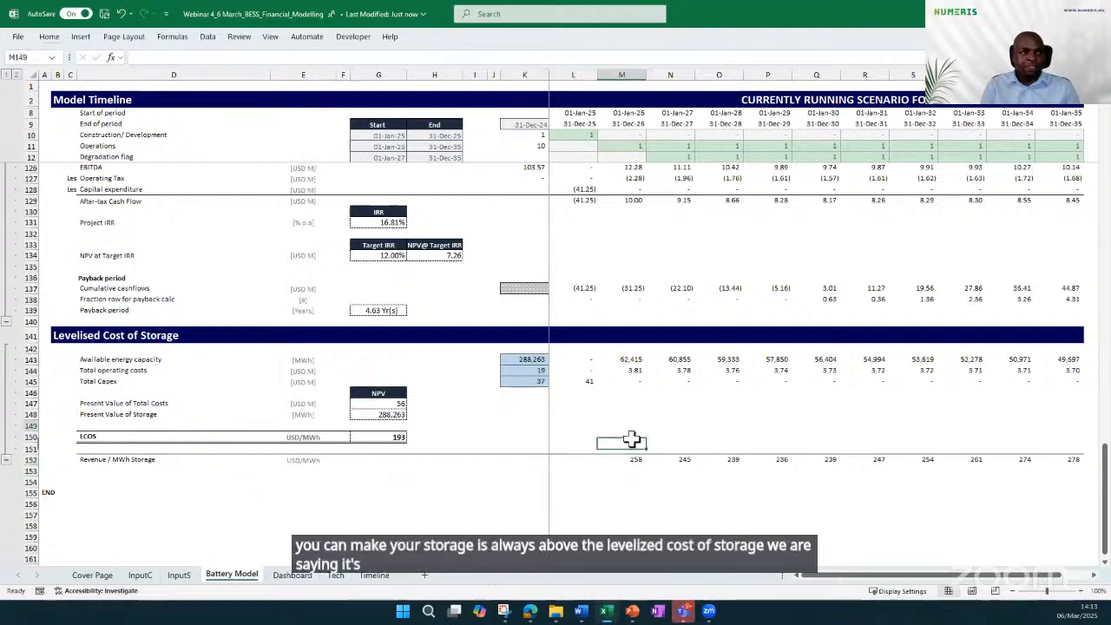
# Open the Dashboard sheet to review the project's key metrics, costs and revenue charts
pyautogui.click(290, 575)
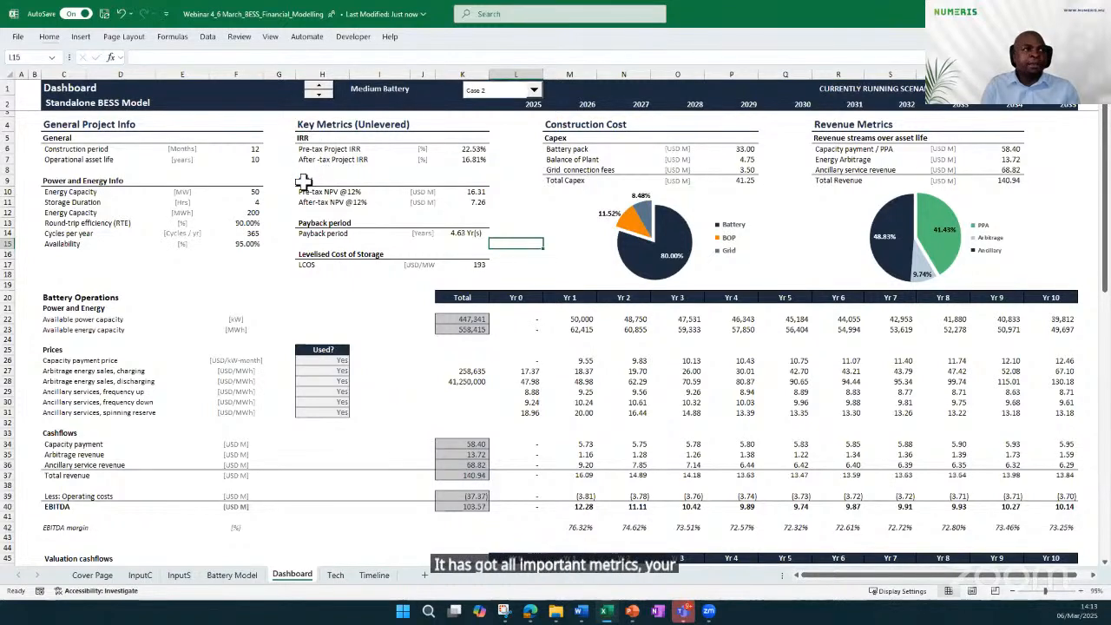
# Review the levelised cost of storage metric and check the available battery cases in the scenario selector, keeping Case 2
pyautogui.click(309, 254)
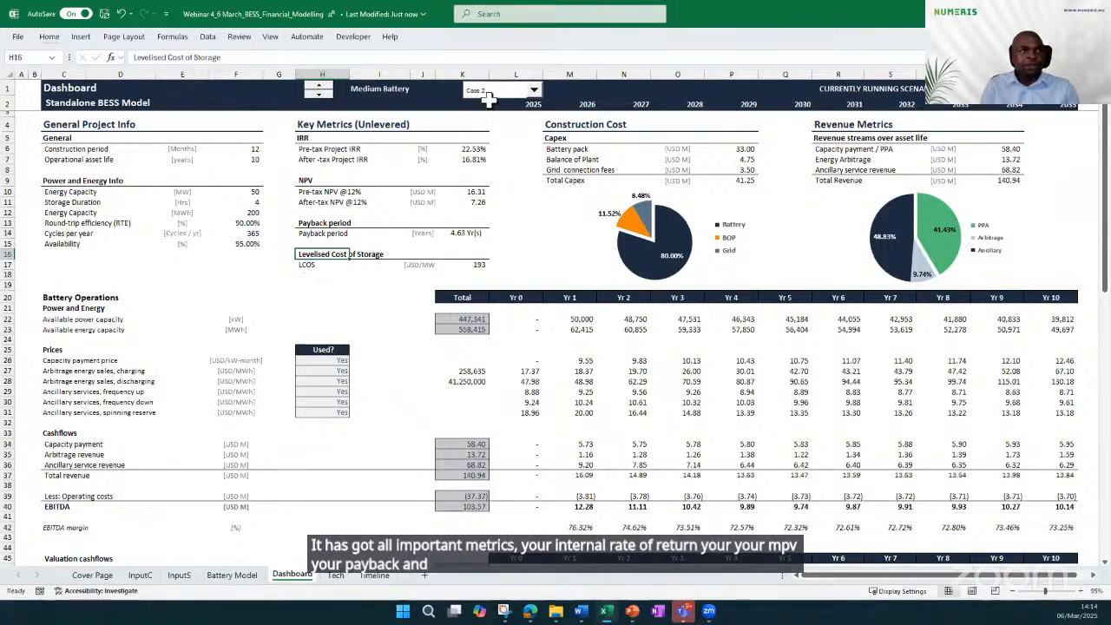
pyautogui.click(533, 90)
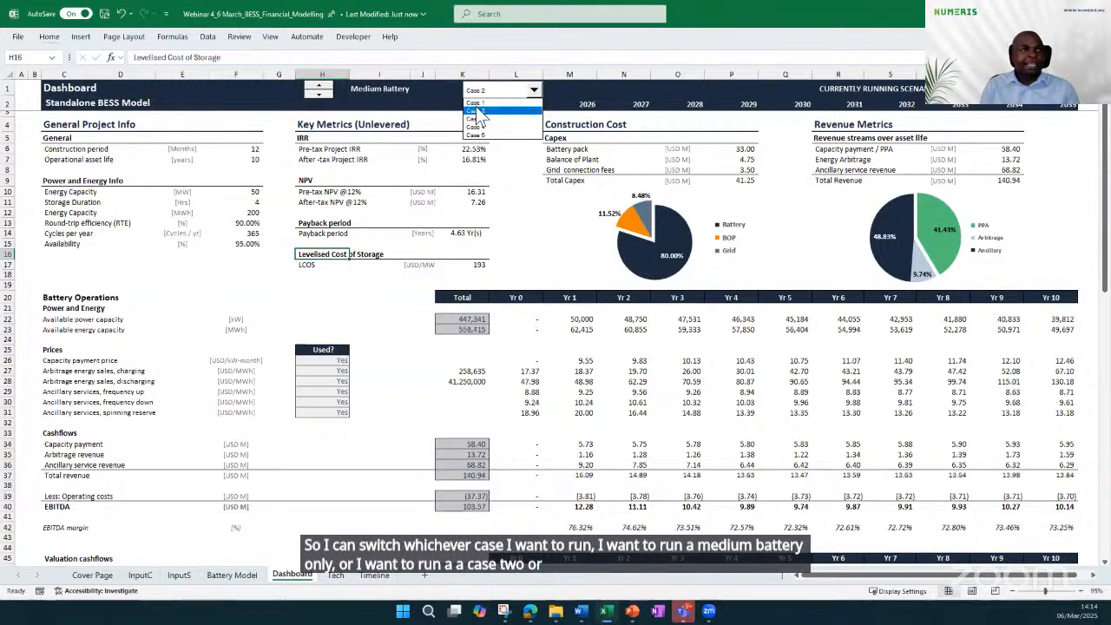
pyautogui.click(512, 189)
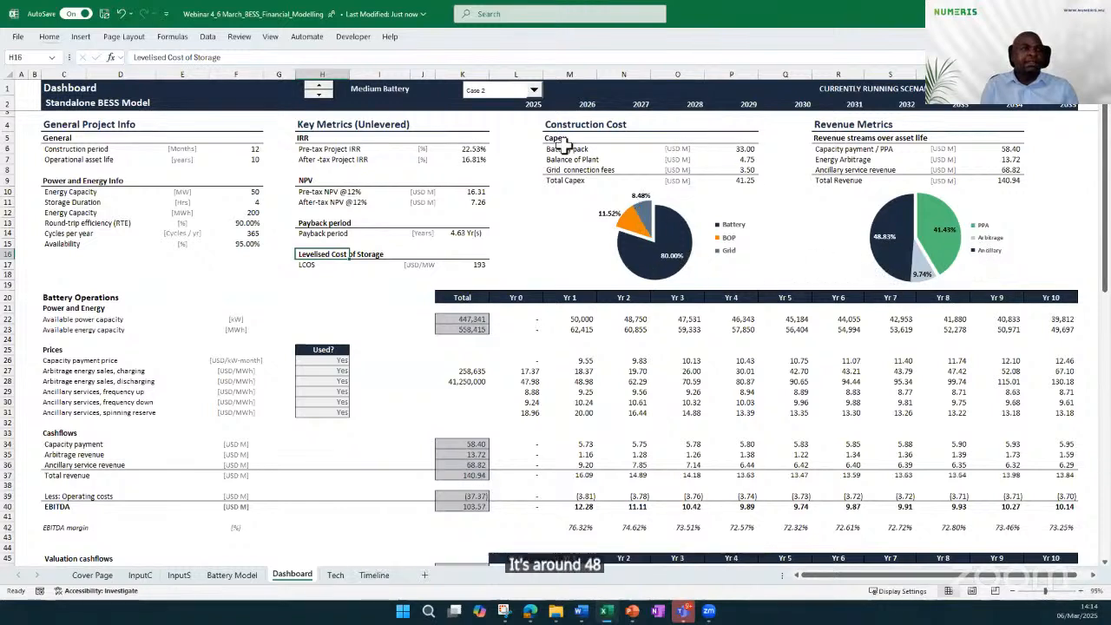
# Review the Construction Cost breakdown, comparing the battery pack, balance of plant and grid connection capex with the pie chart
pyautogui.moveTo(536, 123); pyautogui.dragTo(735, 180)
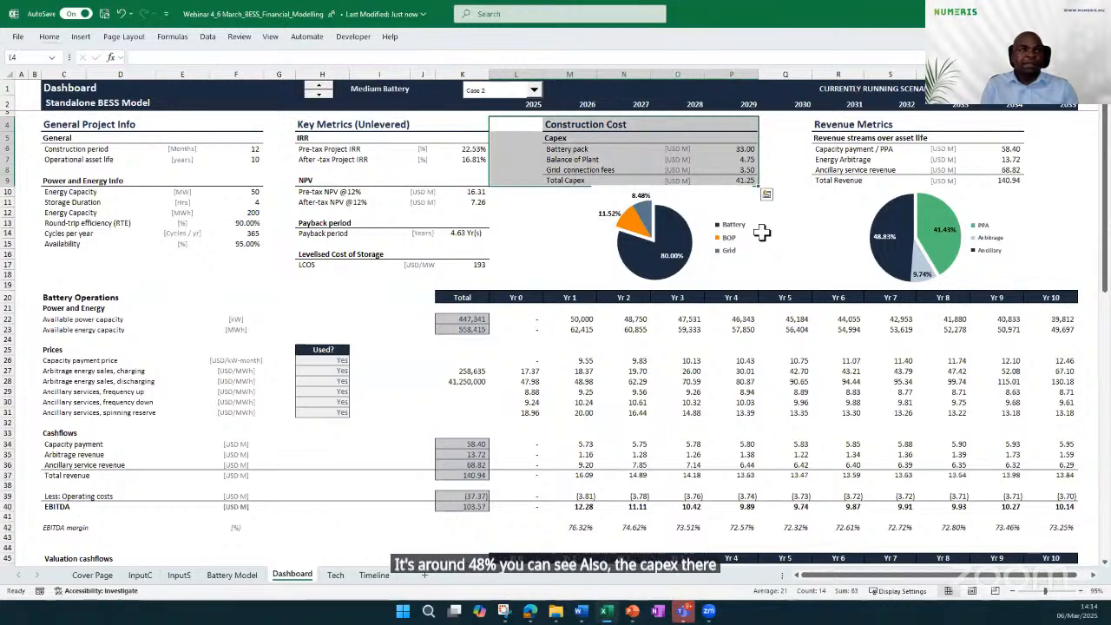
pyautogui.click(552, 222)
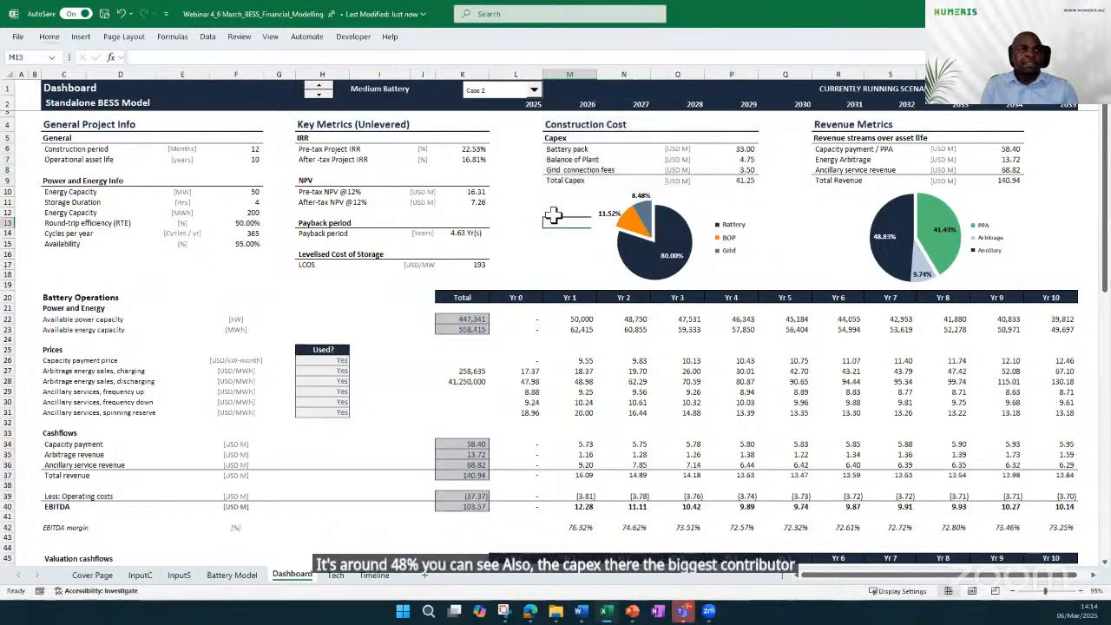
pyautogui.moveTo(732, 150); pyautogui.dragTo(760, 151)
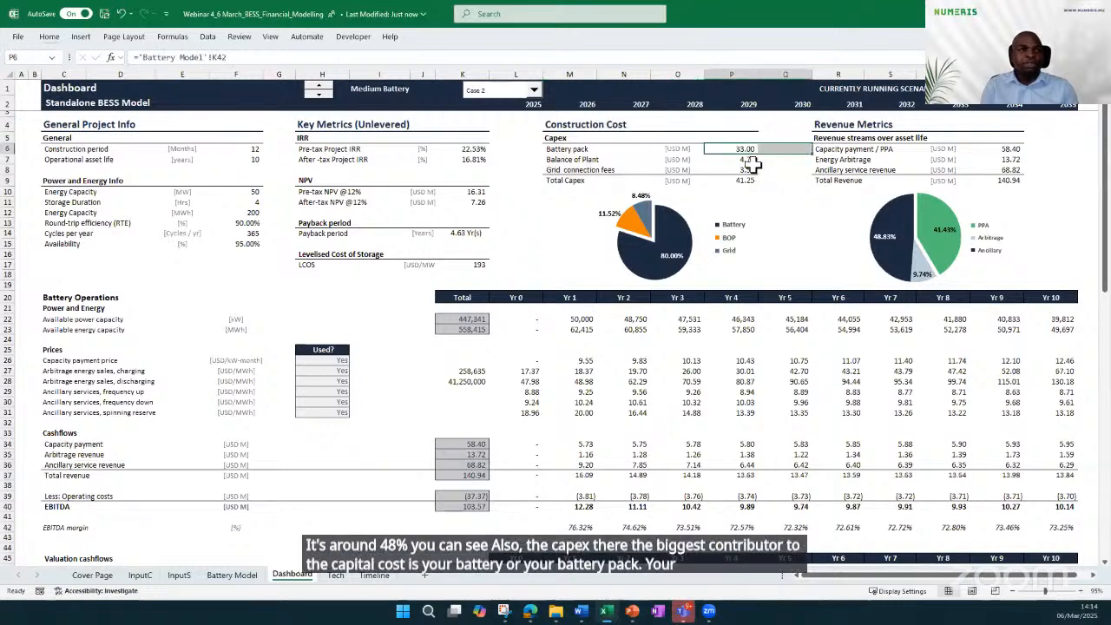
pyautogui.click(767, 201)
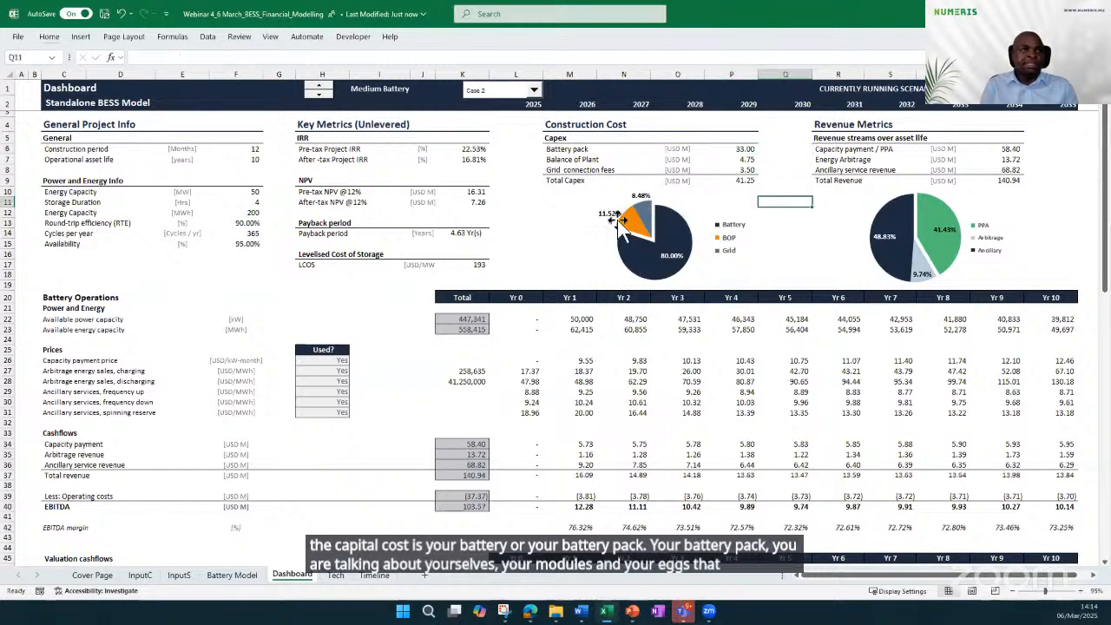
# Examine the yearly operations, prices and cash flow tables and the revenue, unlevered cash flow and operating cost charts
pyautogui.scroll(-1, 499, 242)
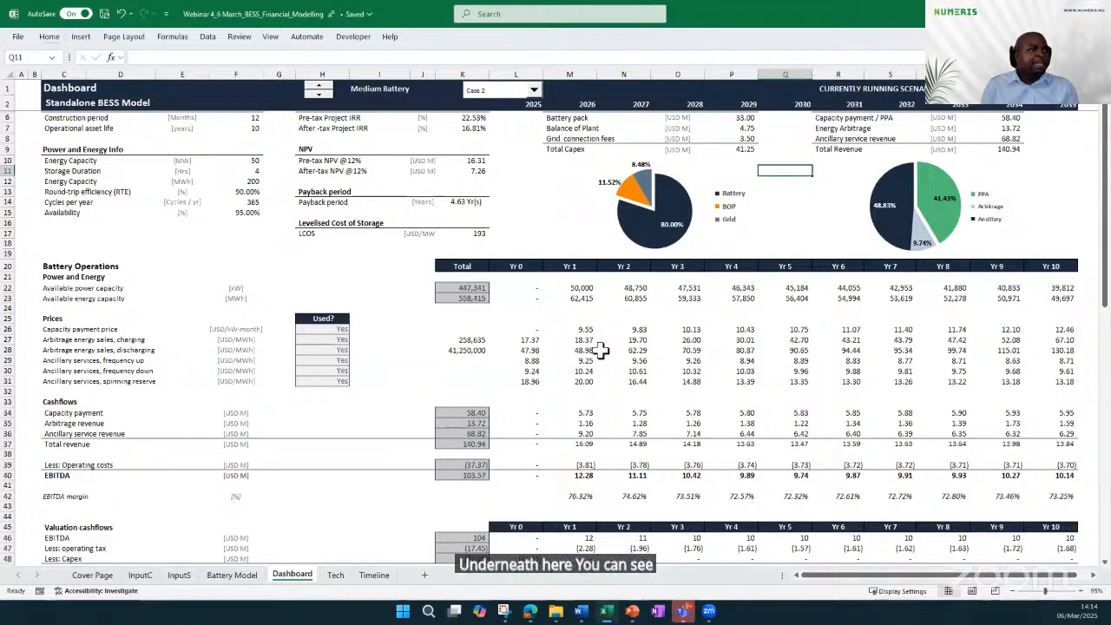
pyautogui.scroll(-5, 450, 369)
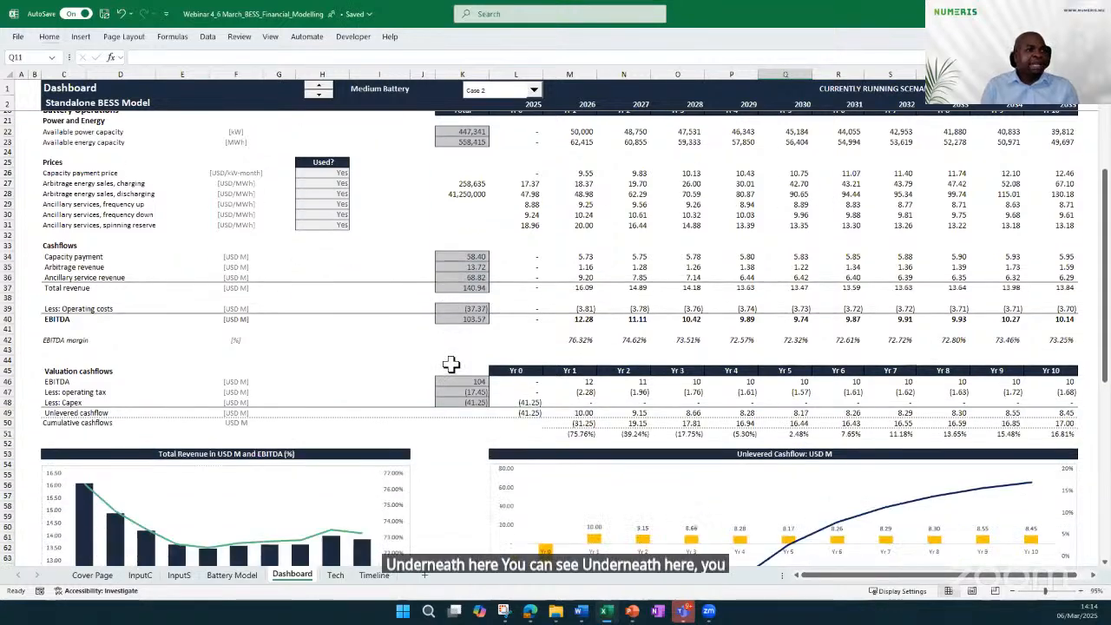
pyautogui.scroll(-4, 450, 364)
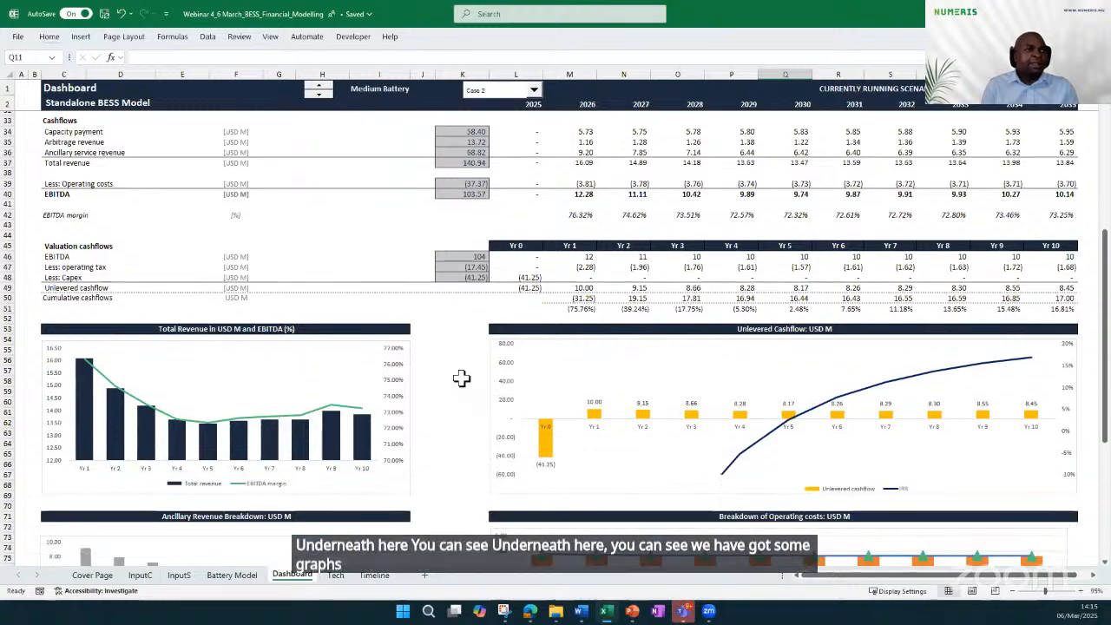
pyautogui.scroll(-2, 461, 377)
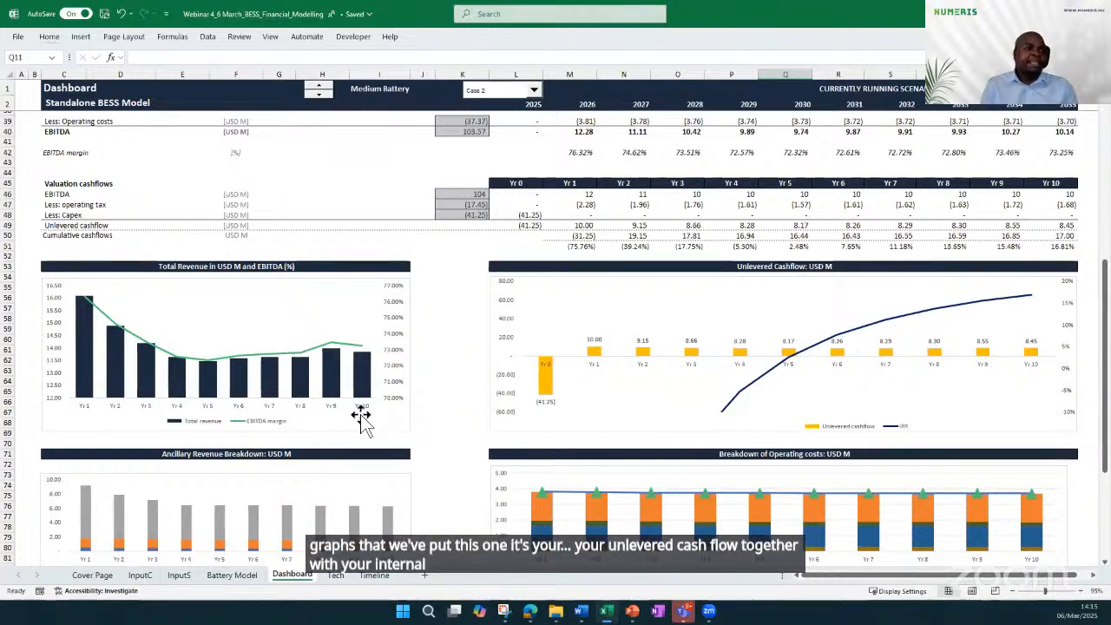
pyautogui.scroll(-5, 382, 408)
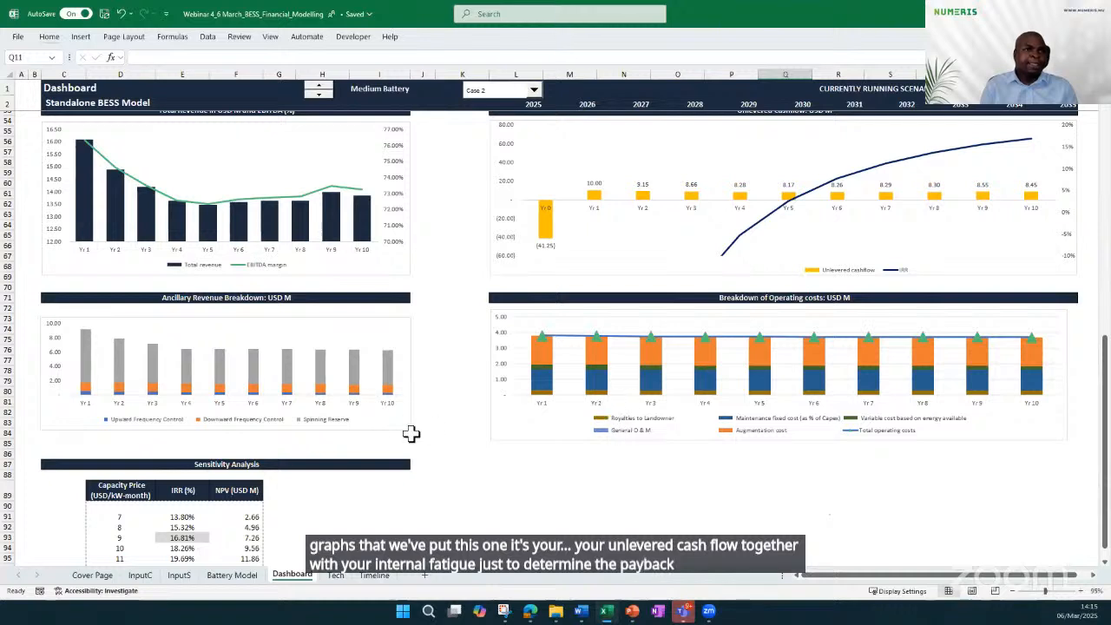
# Examine the Sensitivity Analysis table for the effect of capacity prices from 7 to 12 USD/kW-month on IRR and NPV
pyautogui.scroll(-3, 333, 471)
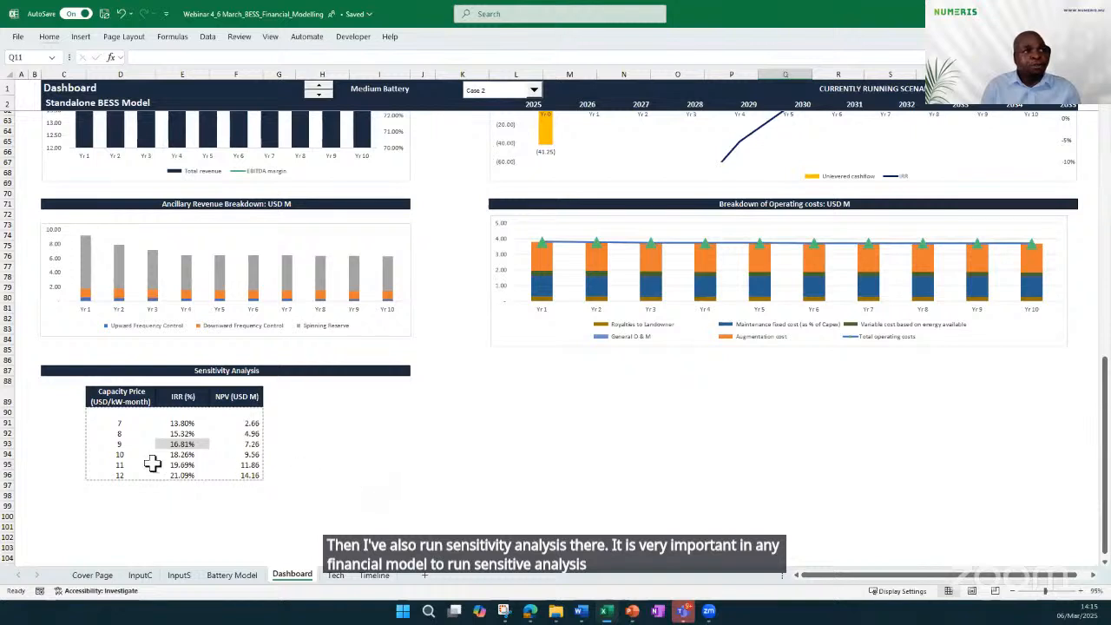
pyautogui.moveTo(106, 423); pyautogui.dragTo(92, 469)
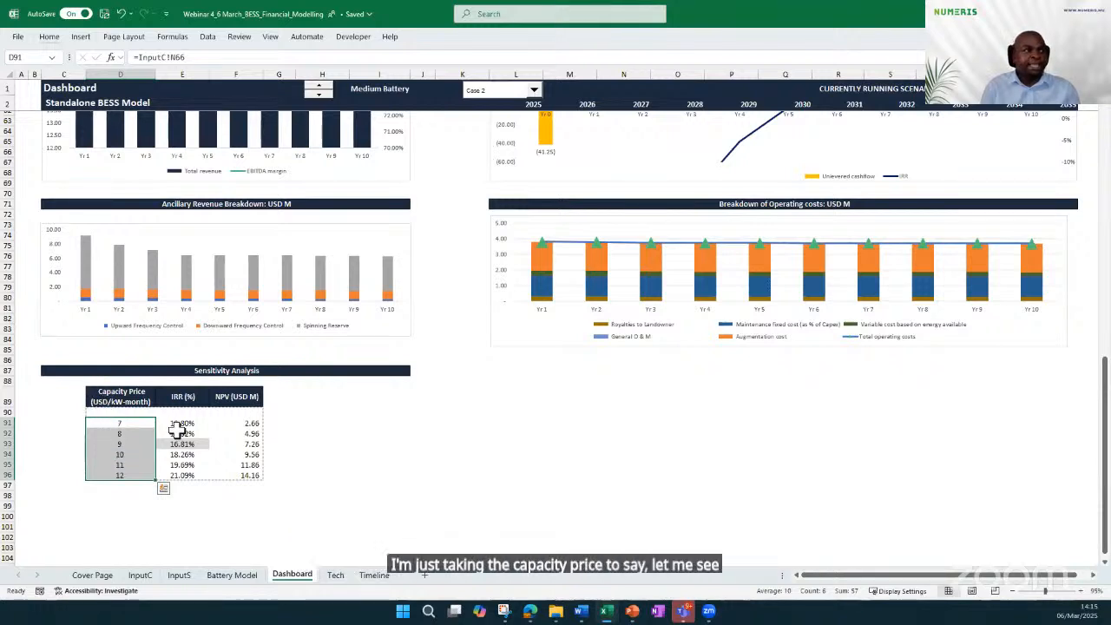
pyautogui.click(170, 395)
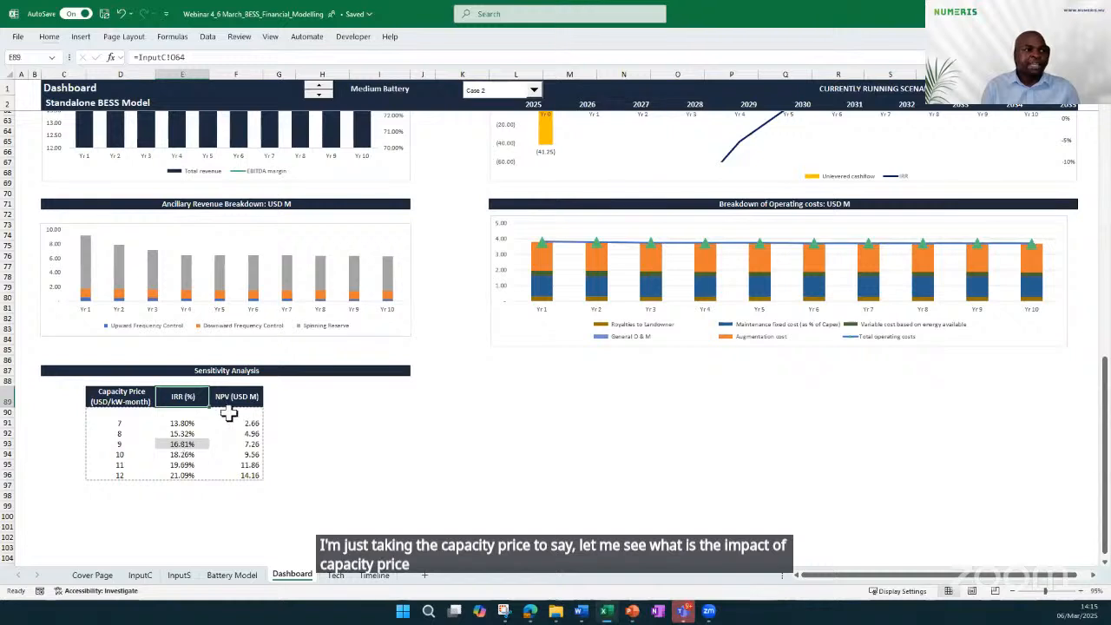
pyautogui.click(225, 397)
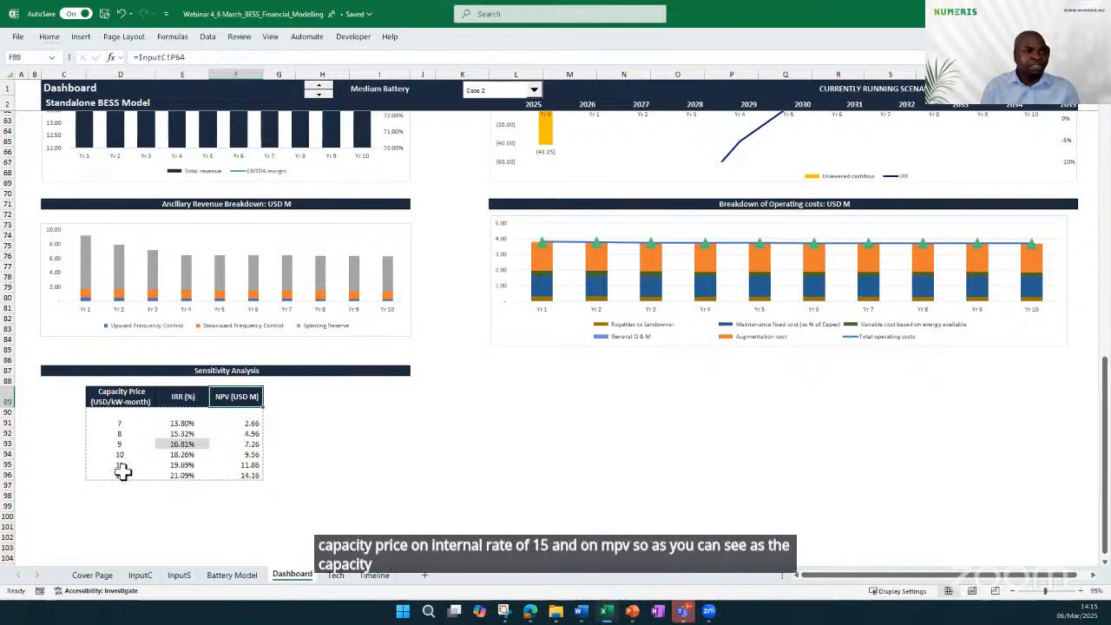
pyautogui.moveTo(178, 453); pyautogui.dragTo(245, 474)
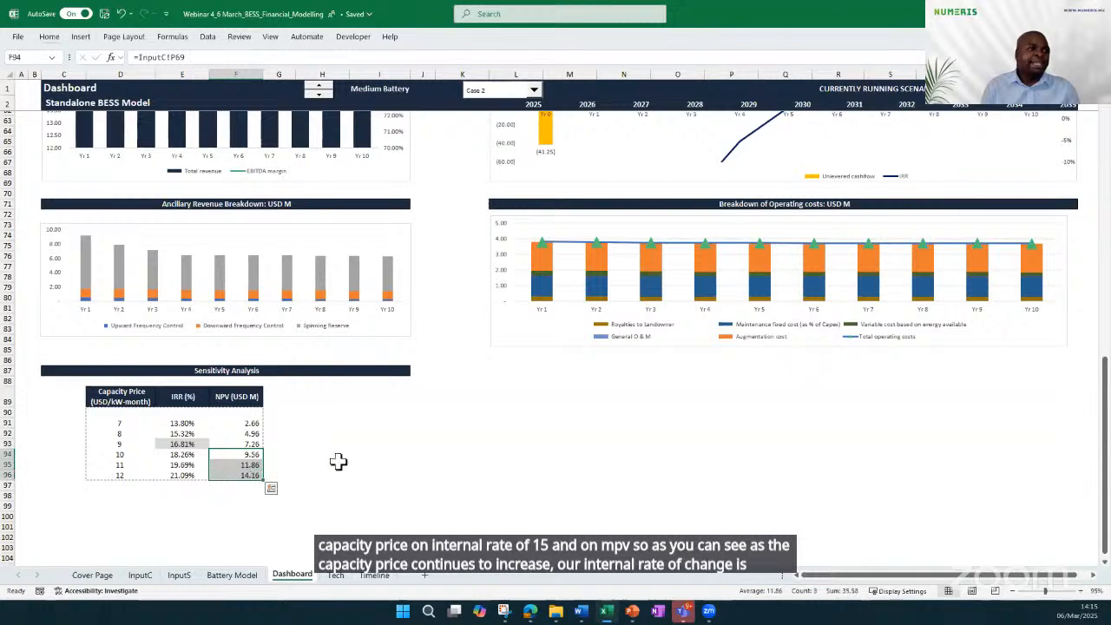
pyautogui.click(339, 462)
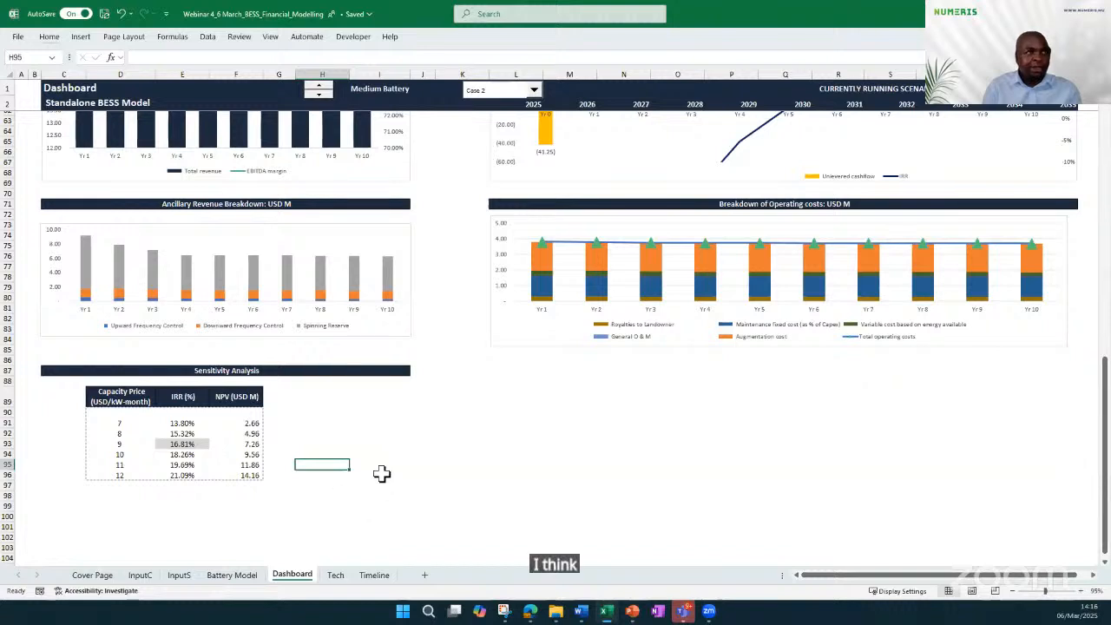
pyautogui.scroll(4, 383, 460)
pyautogui.scroll(1, 390, 446)
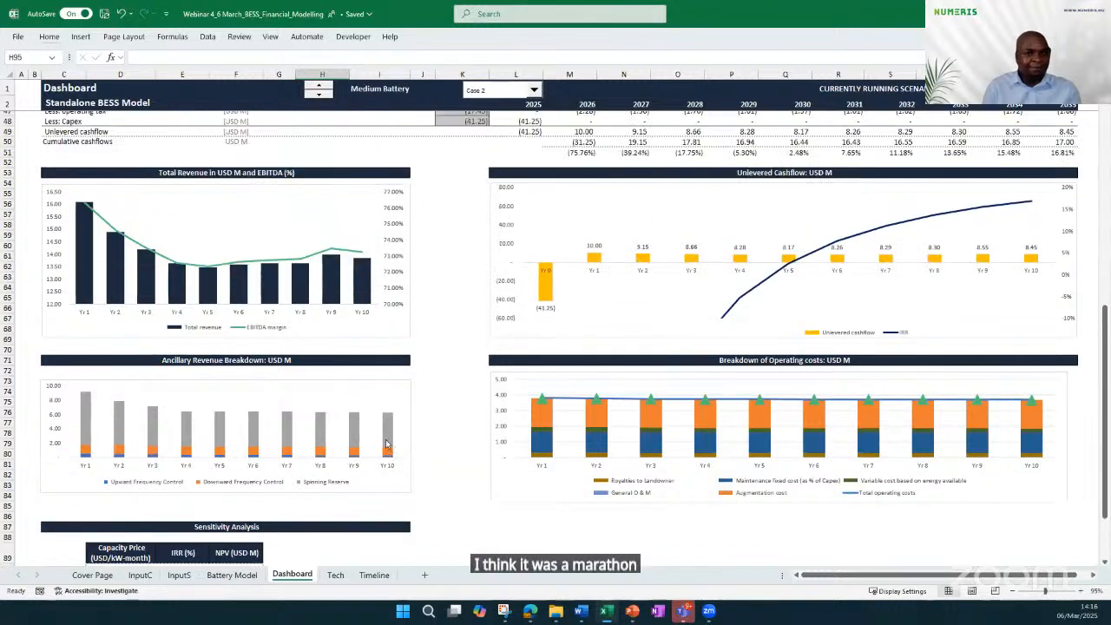
pyautogui.scroll(1, 371, 433)
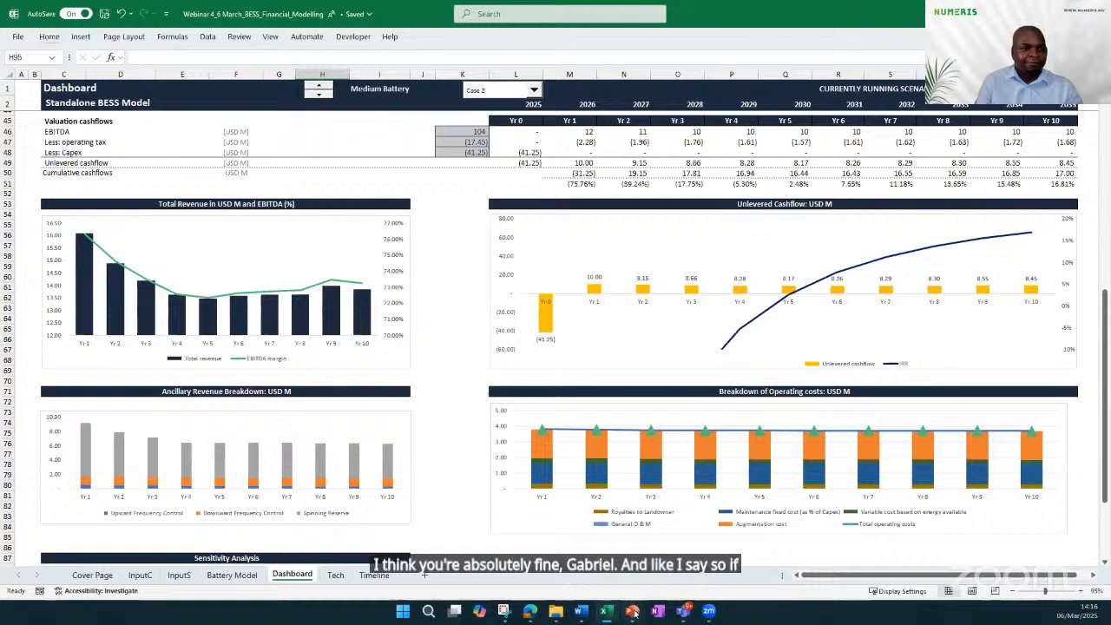
# Switch to the Webinar 4 presentation in PowerPoint and start the slide show from the Case Study slide
pyautogui.moveTo(635, 609)
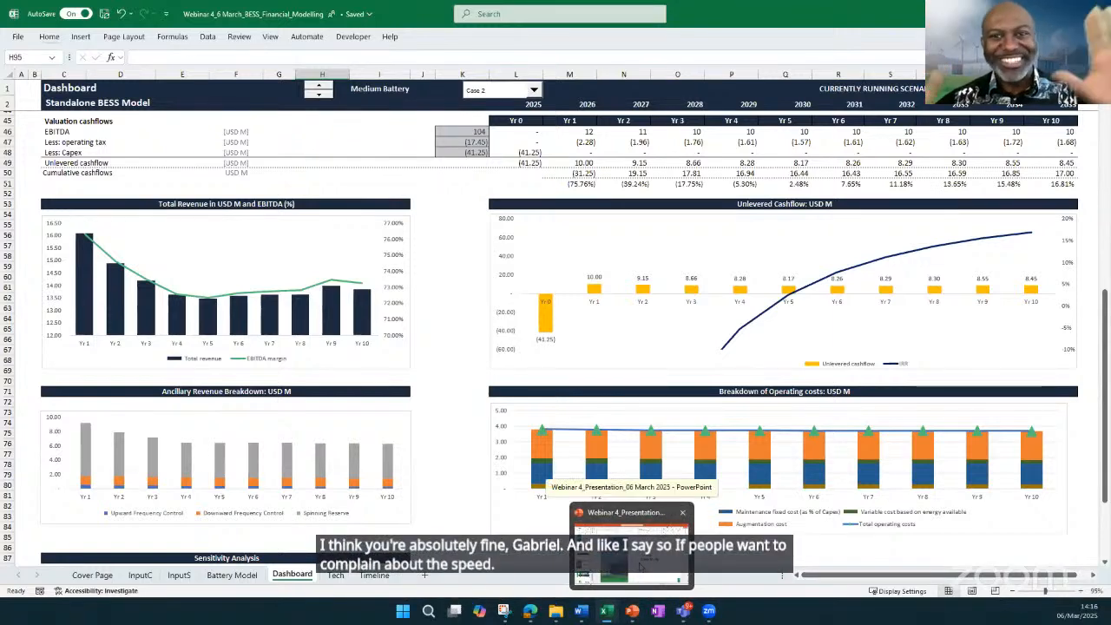
pyautogui.click(639, 565)
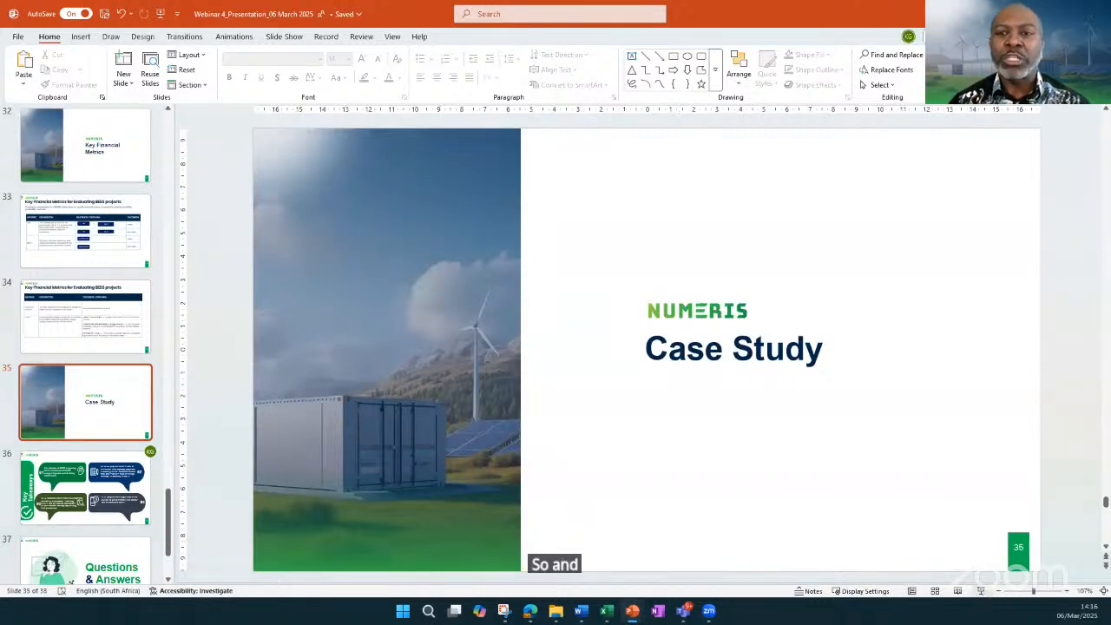
pyautogui.click(980, 591)
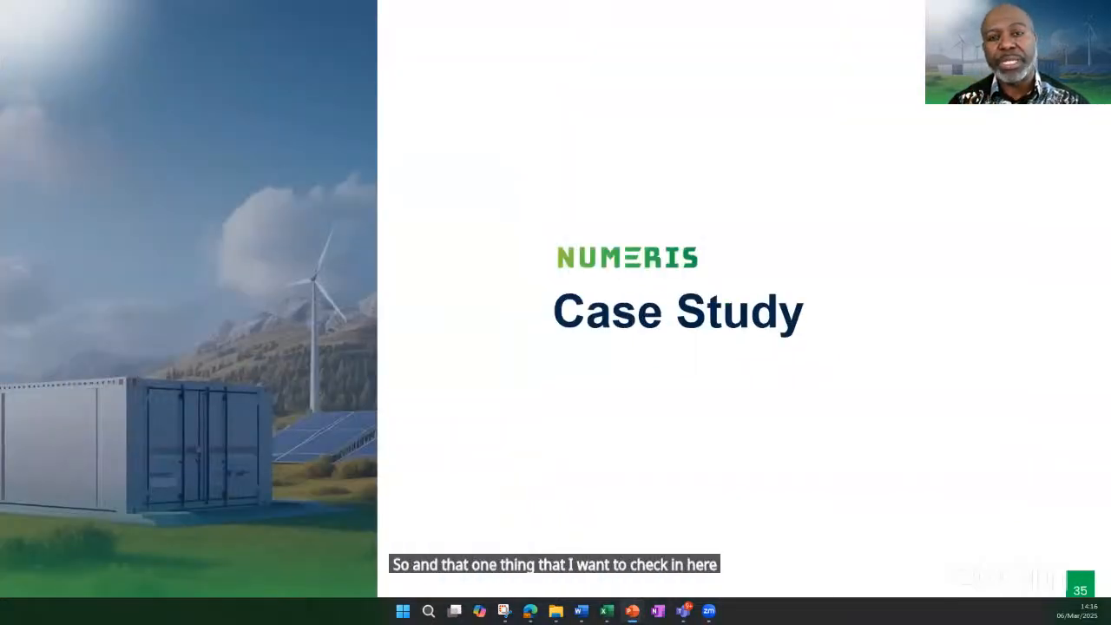